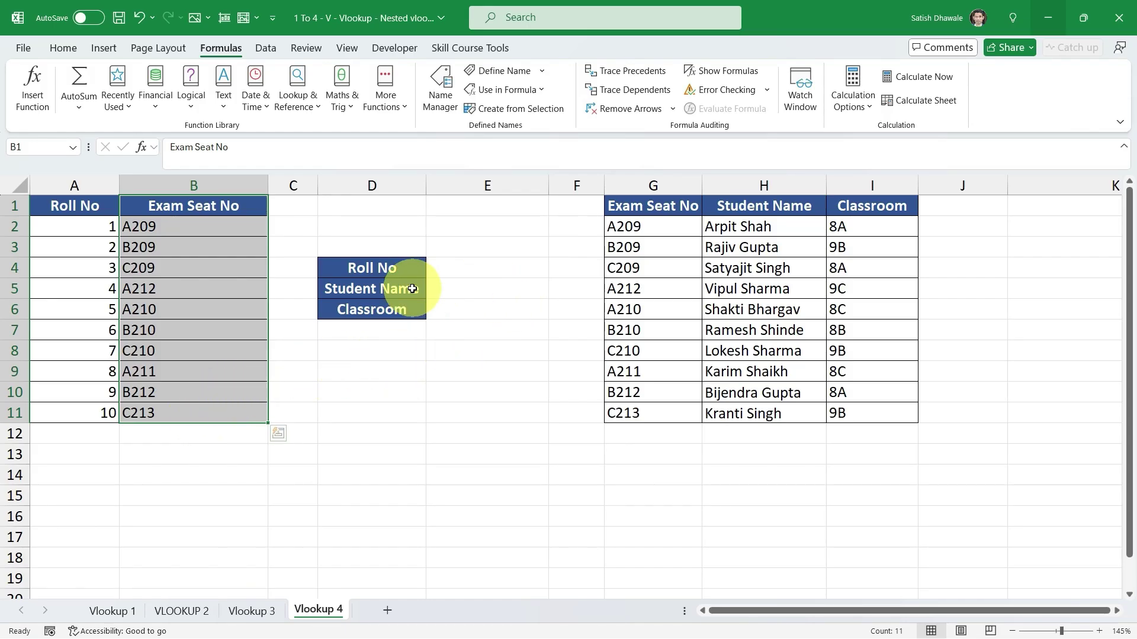
Examine the Roll No table in A1:B11, the lookup form in D4:E6 and the exam seat table in G1:I11.
{"action": "left_click_drag", "start_coordinate": [406, 292], "coordinate": [463, 312]}
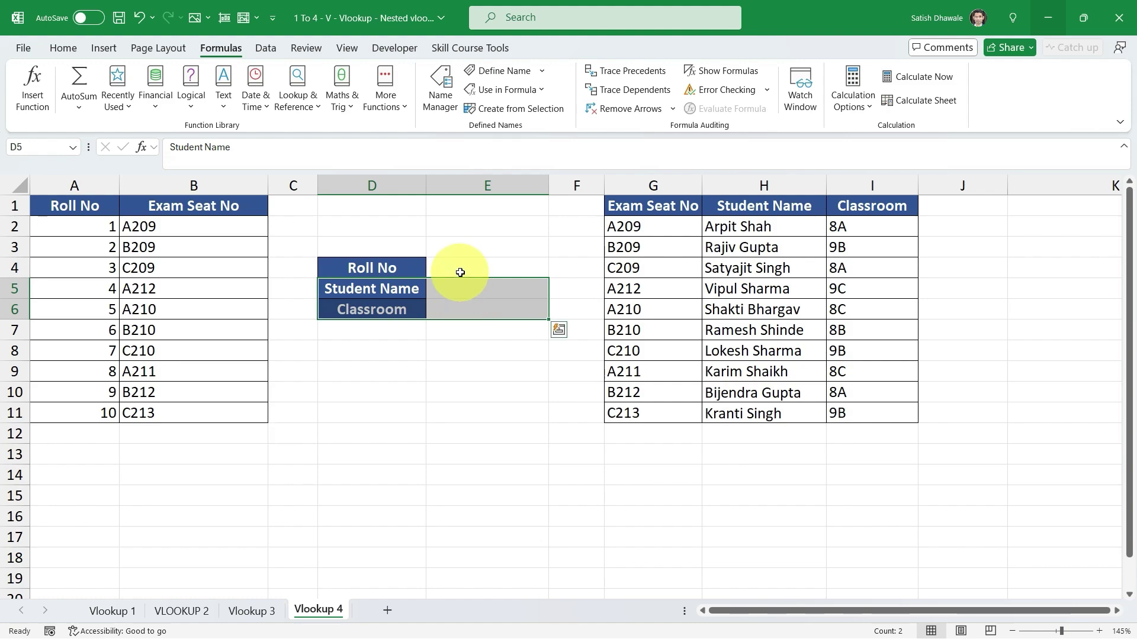
{"action": "left_click_drag", "start_coordinate": [415, 267], "coordinate": [486, 269]}
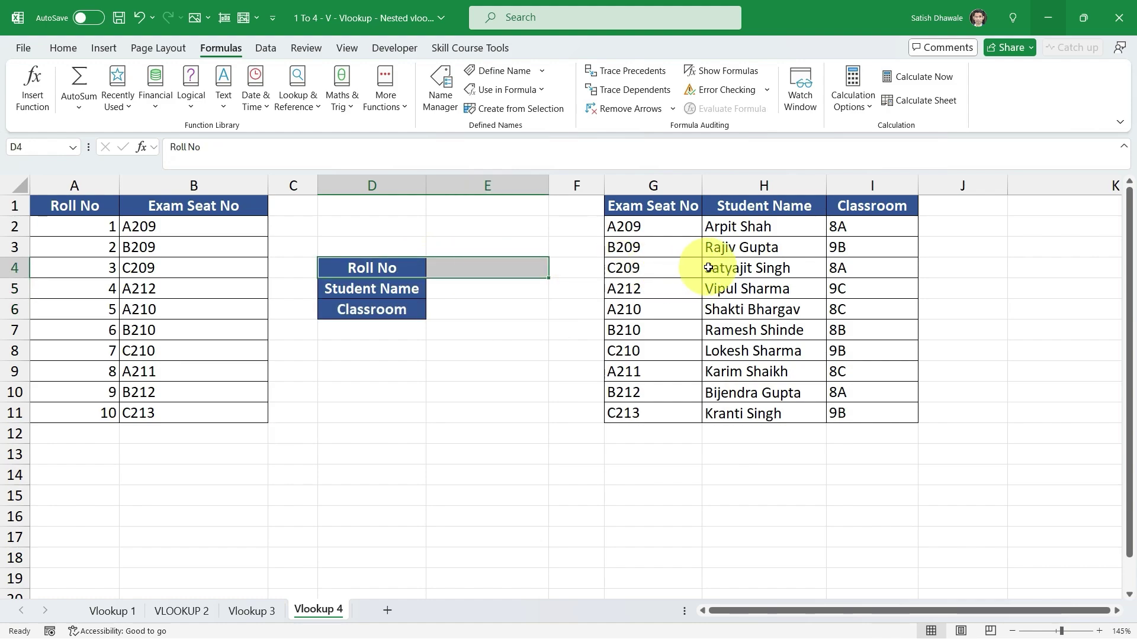
{"action": "left_click", "coordinate": [671, 209]}
{"action": "left_click_drag", "start_coordinate": [670, 209], "coordinate": [855, 419]}
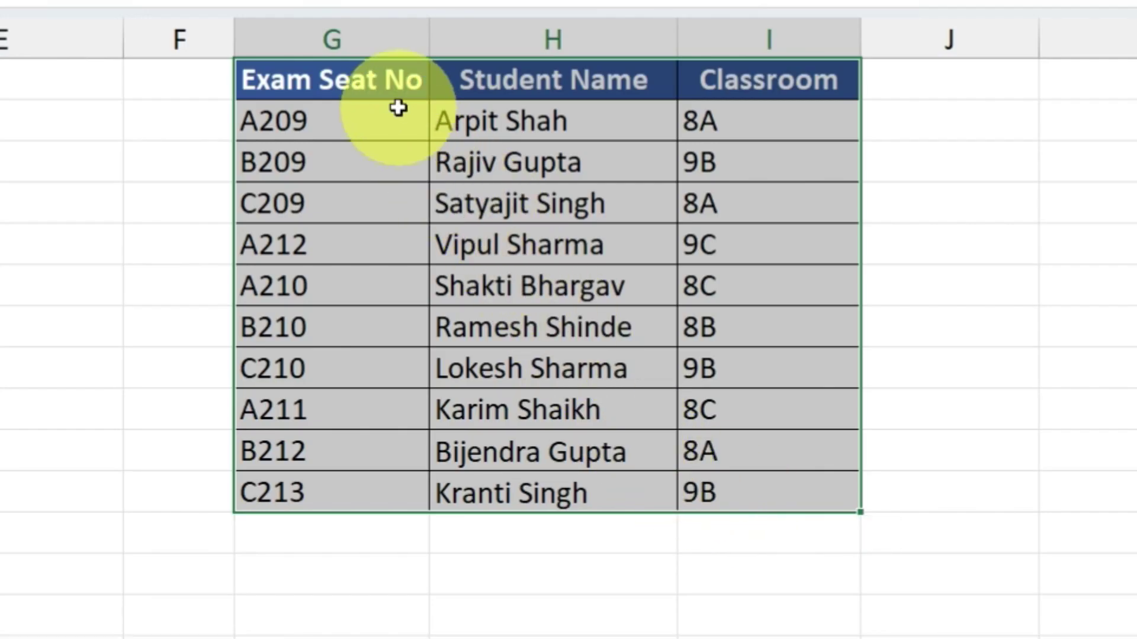
{"action": "left_click_drag", "start_coordinate": [396, 89], "coordinate": [379, 523]}
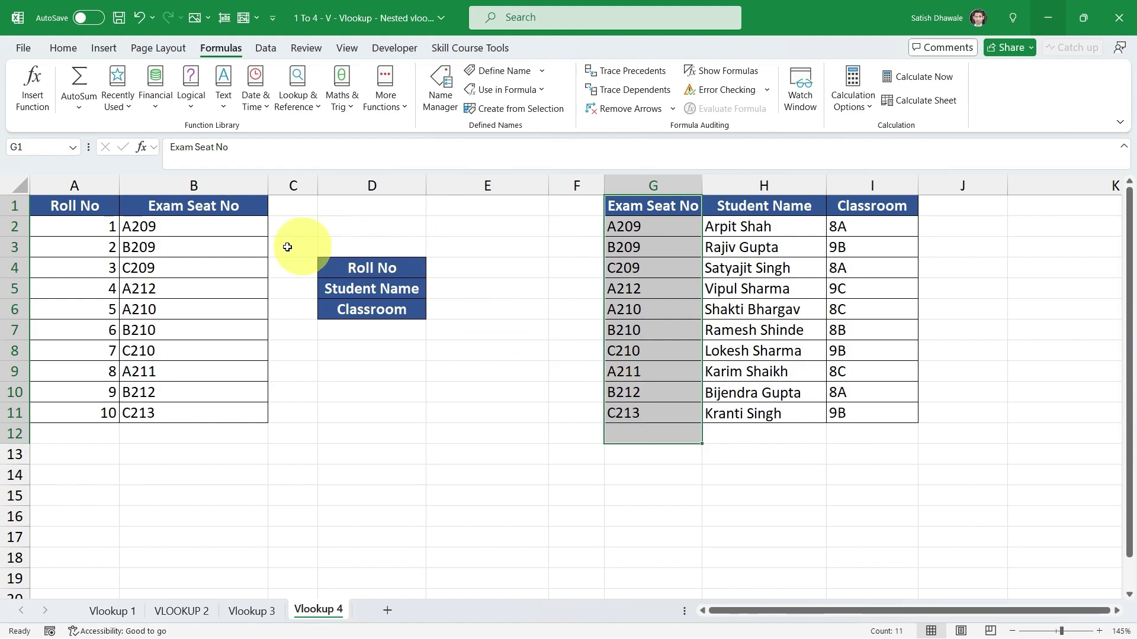
{"action": "left_click", "coordinate": [100, 213]}
{"action": "key", "text": "ctrl+shift+Down"}
{"action": "left_click", "coordinate": [101, 213]}
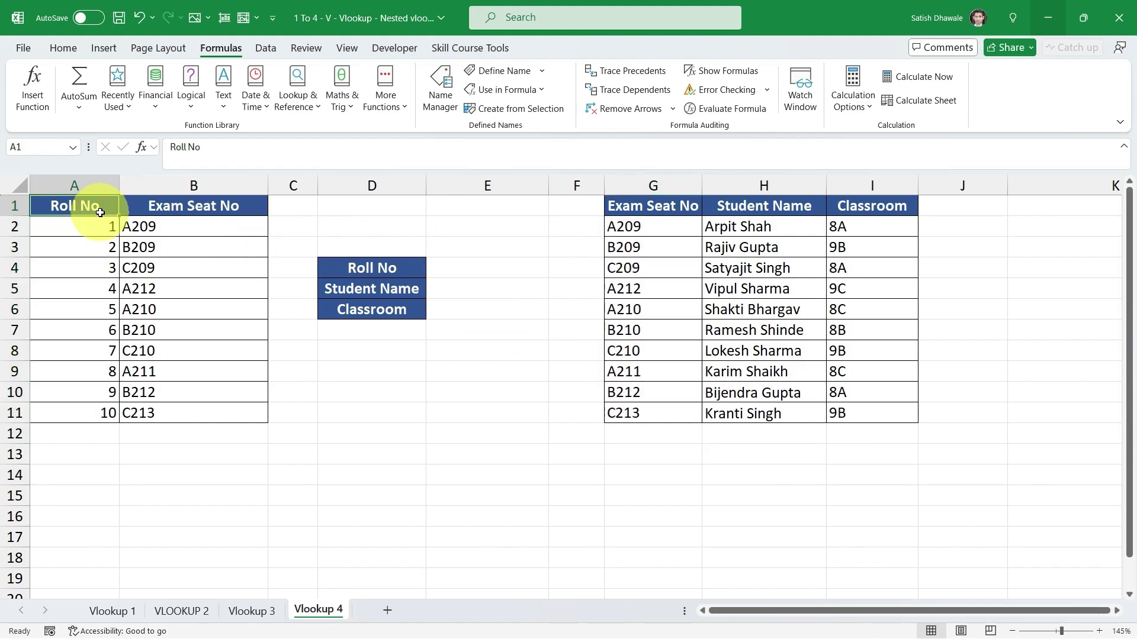
{"action": "left_click_drag", "start_coordinate": [100, 213], "coordinate": [216, 420]}
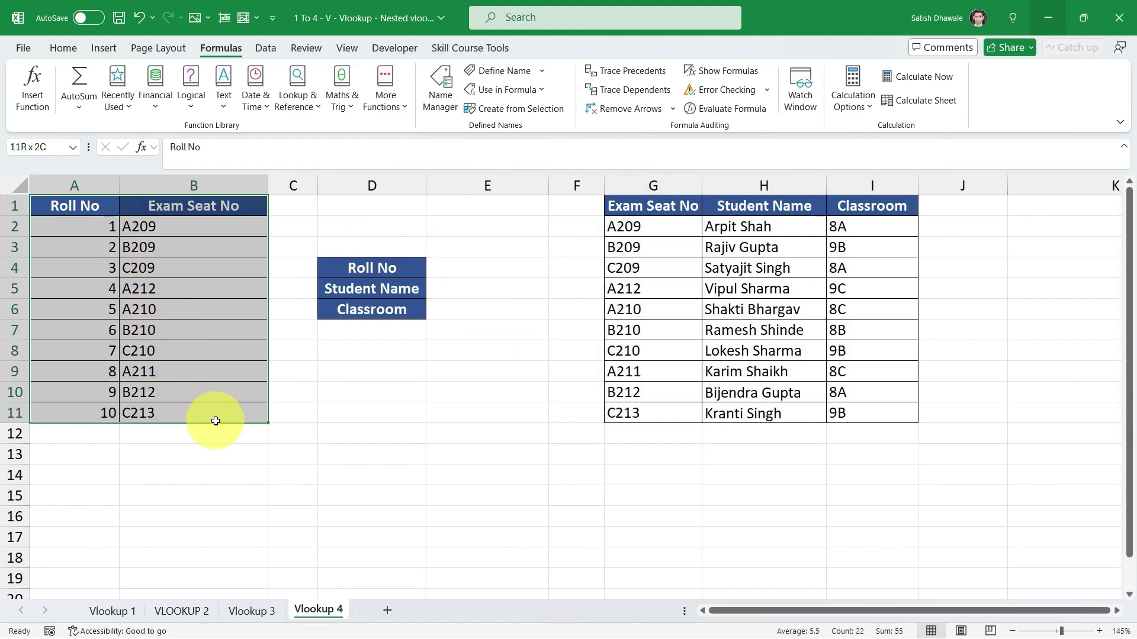
{"action": "left_click", "coordinate": [657, 202], "text": "ctrl"}
{"action": "mouse_move", "coordinate": [656, 203]}
{"action": "left_mouse_down"}
{"action": "mouse_move", "coordinate": [667, 414]}
{"action": "mouse_move", "coordinate": [849, 416]}
{"action": "left_mouse_up"}
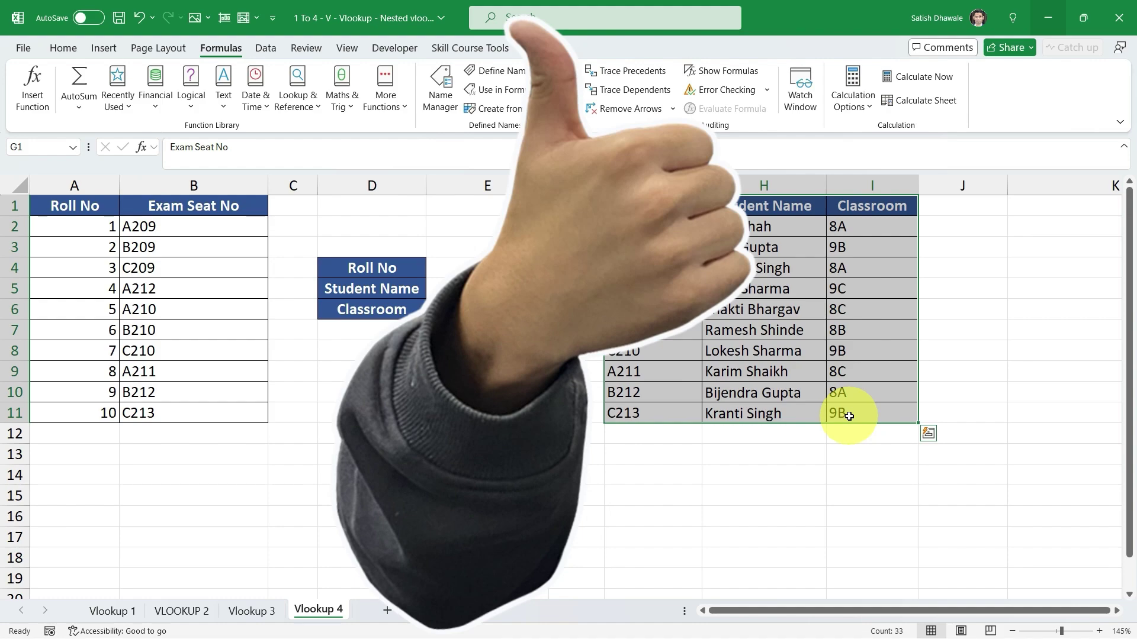
Enter 3 as the Roll No in cell E4 of the lookup form.
{"action": "left_click", "coordinate": [469, 264]}
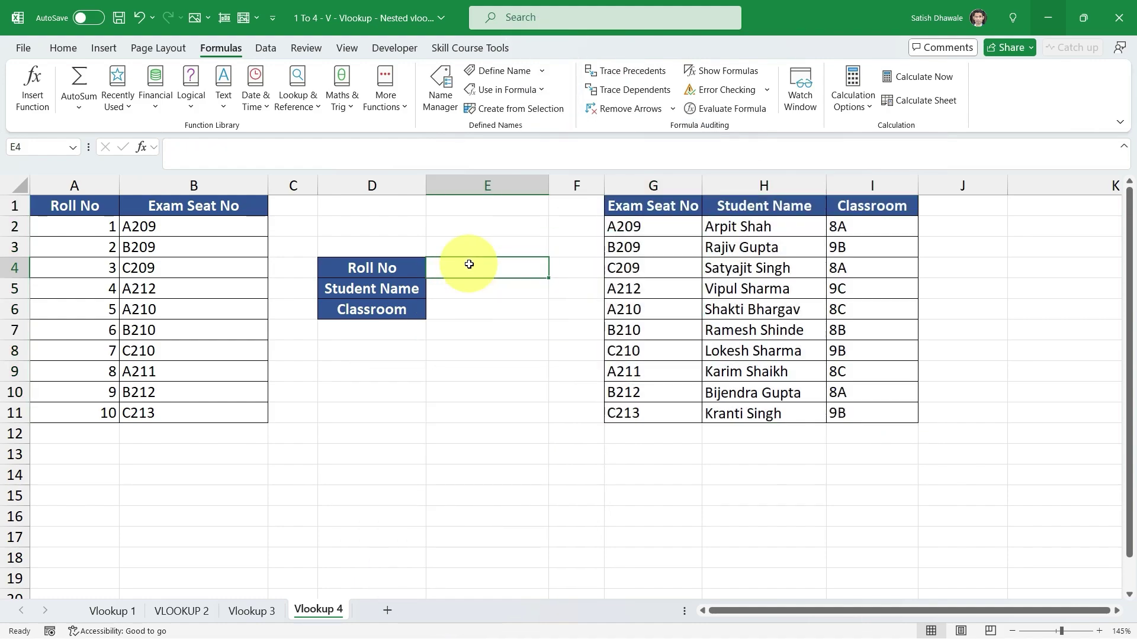
{"action": "type", "text": "3"}
{"action": "key", "text": "Return"}
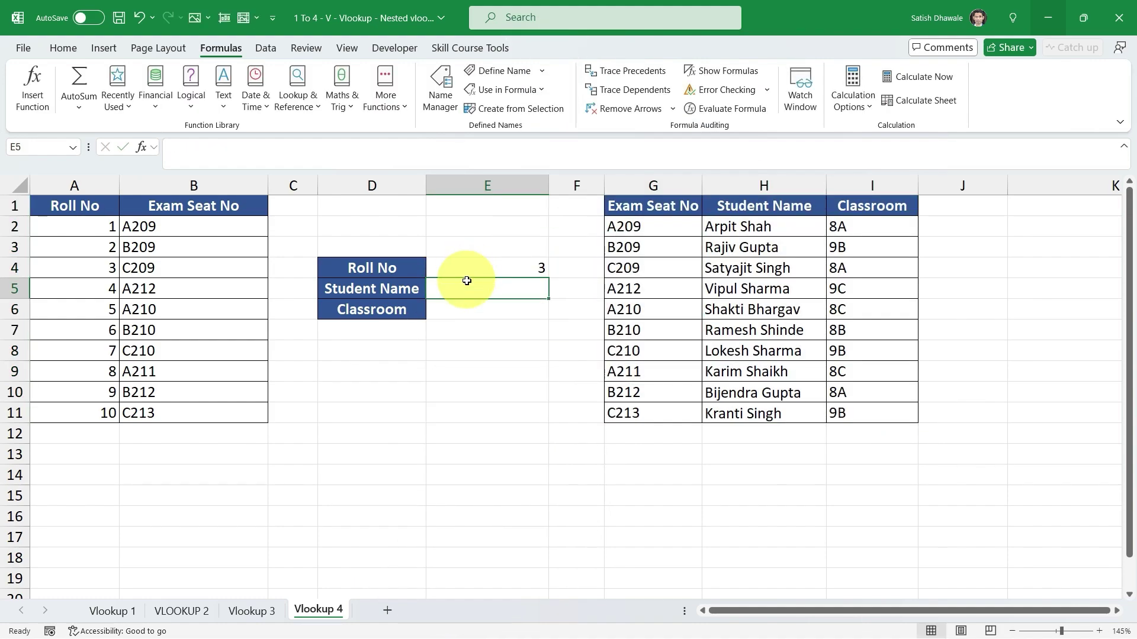
Examine how the Student Name and Classroom cells relate to the exam seat table and to the Roll No table's seat numbers.
{"action": "left_click_drag", "start_coordinate": [467, 281], "coordinate": [470, 310]}
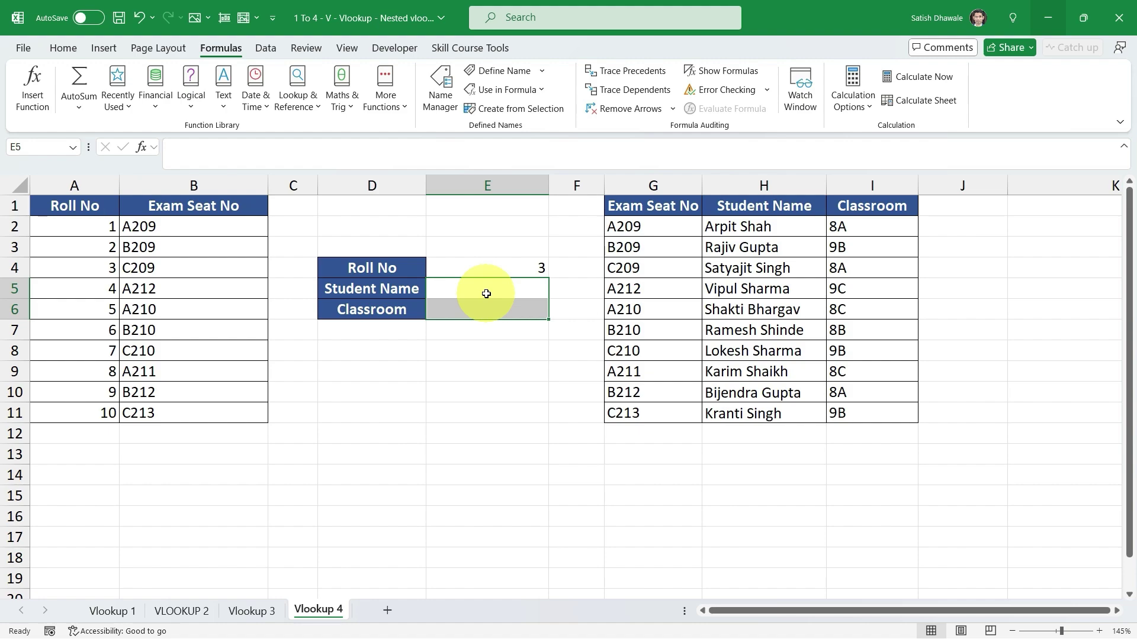
{"action": "left_click", "coordinate": [494, 268]}
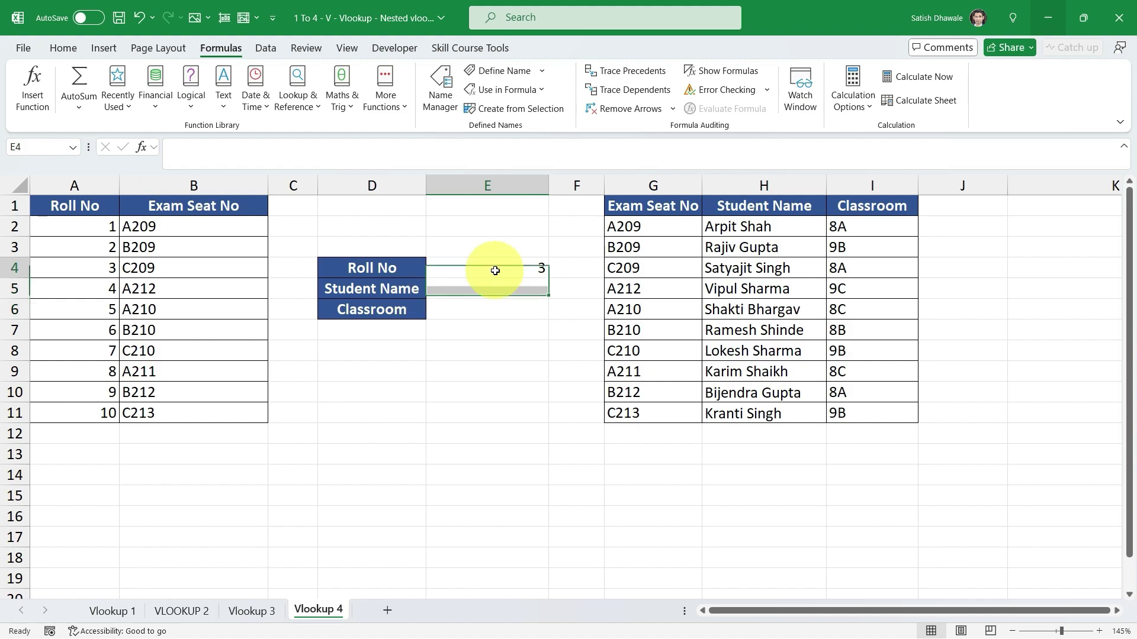
{"action": "left_click_drag", "start_coordinate": [647, 206], "coordinate": [869, 405]}
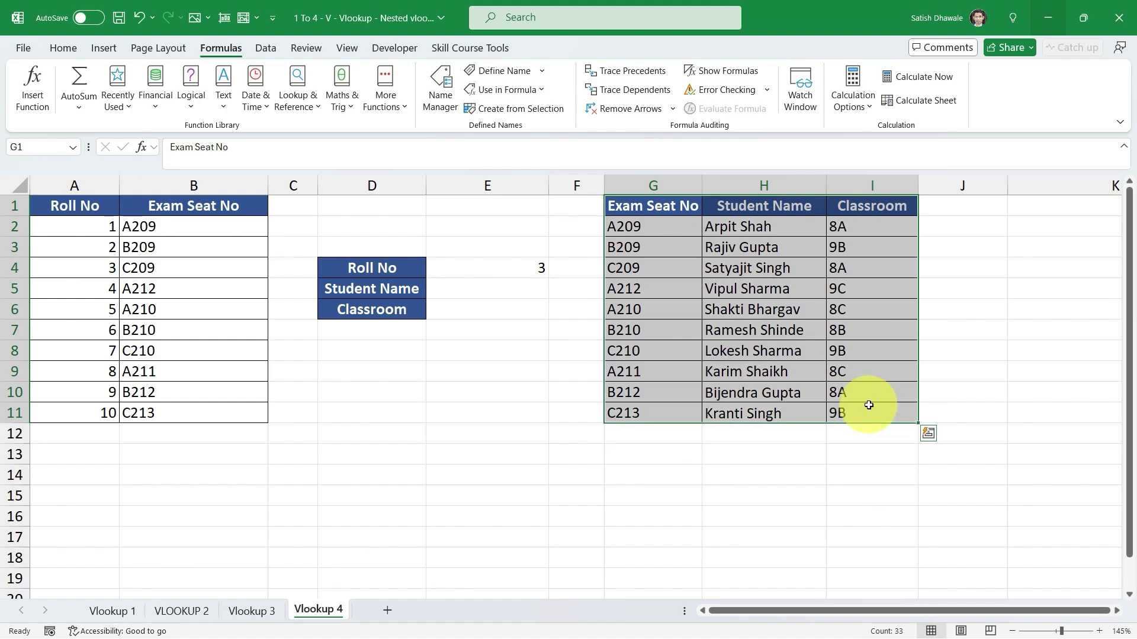
{"action": "left_click", "coordinate": [440, 367]}
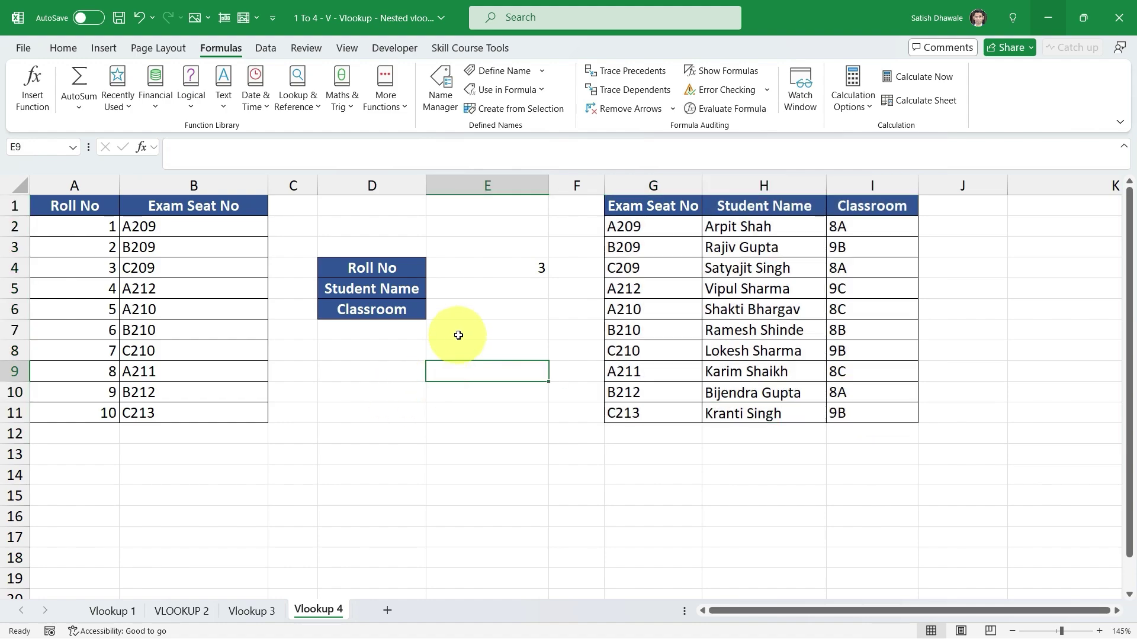
{"action": "left_click_drag", "start_coordinate": [130, 206], "coordinate": [180, 413]}
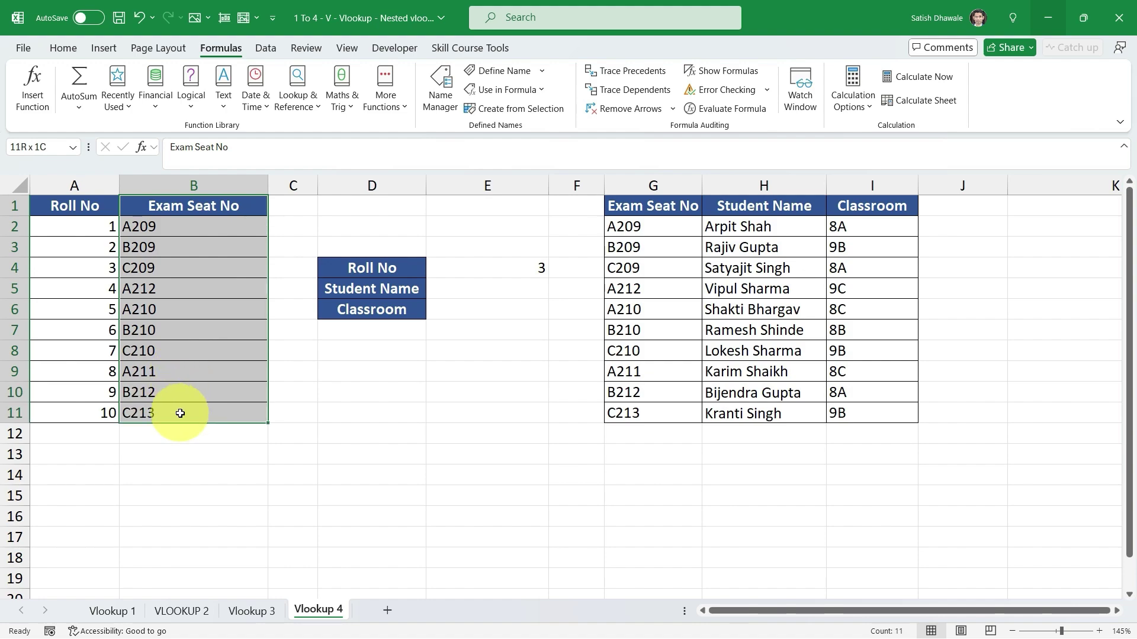
{"action": "left_click_drag", "start_coordinate": [379, 270], "coordinate": [482, 312]}
{"action": "left_click_drag", "start_coordinate": [394, 294], "coordinate": [479, 308]}
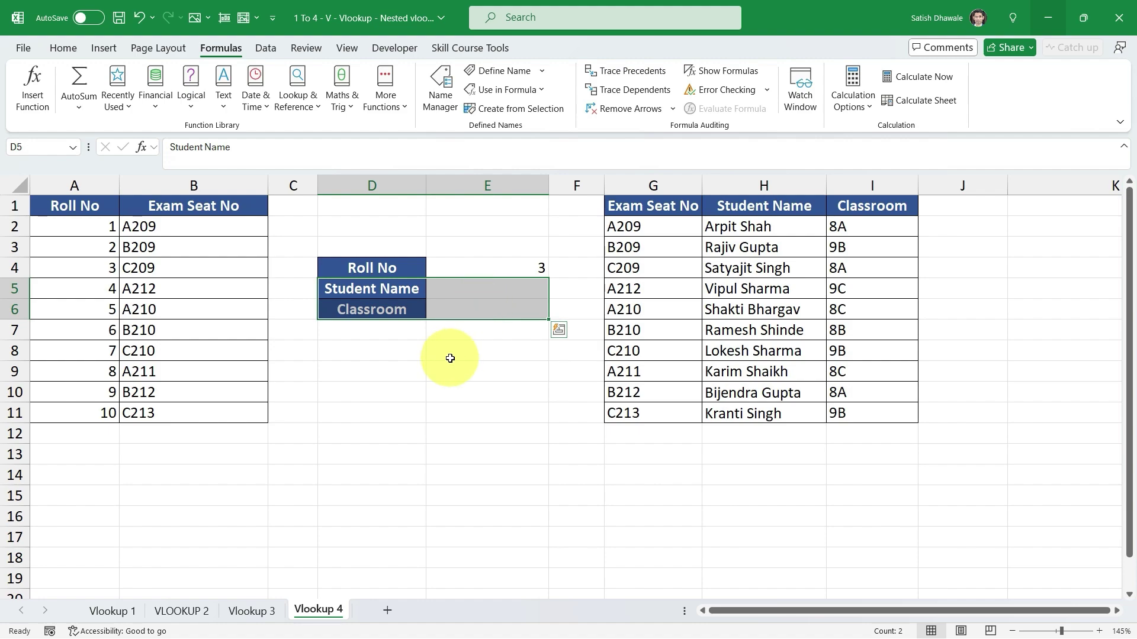
{"action": "left_click", "coordinate": [104, 209]}
{"action": "key", "text": "ctrl+a"}
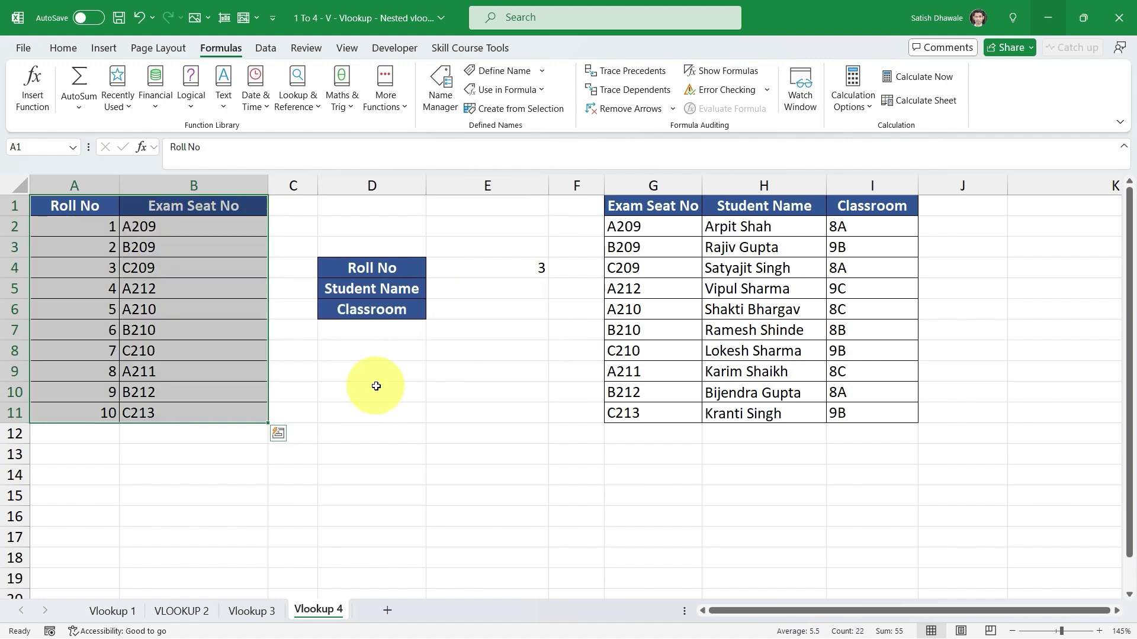
Add the label "Exam Seat No" in cell D9 below the lookup form.
{"action": "left_click", "coordinate": [383, 378]}
{"action": "type", "text": "Exam"}
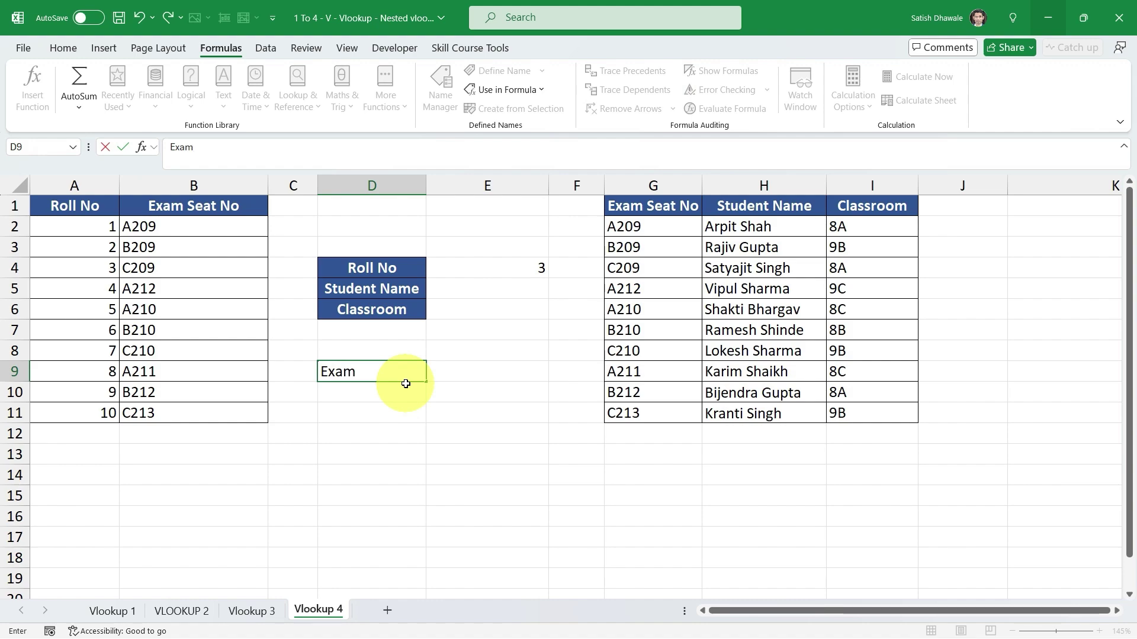
{"action": "type", "text": " Seat No"}
{"action": "key", "text": "Return"}
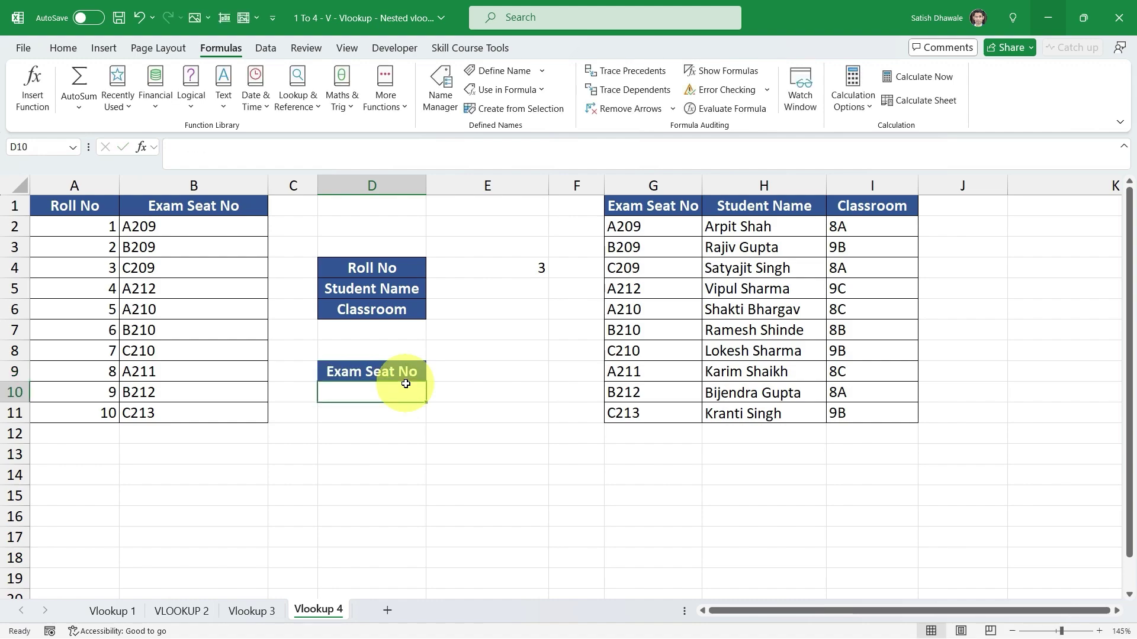
{"action": "left_click_drag", "start_coordinate": [402, 374], "coordinate": [471, 376]}
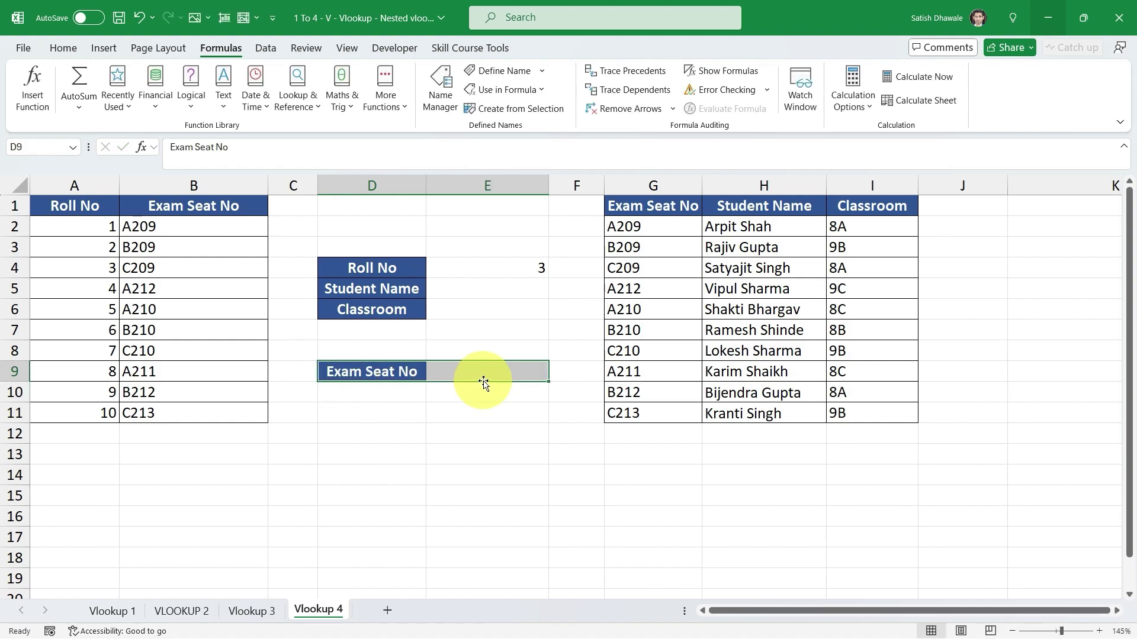
{"action": "left_click", "coordinate": [479, 374]}
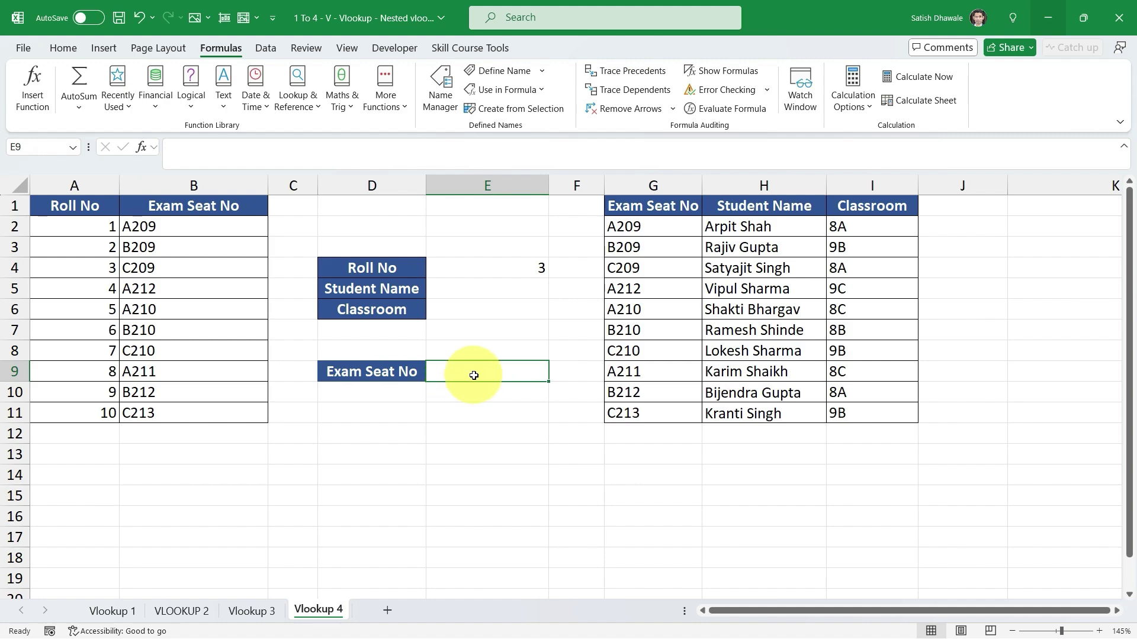
{"action": "left_click", "coordinate": [476, 287]}
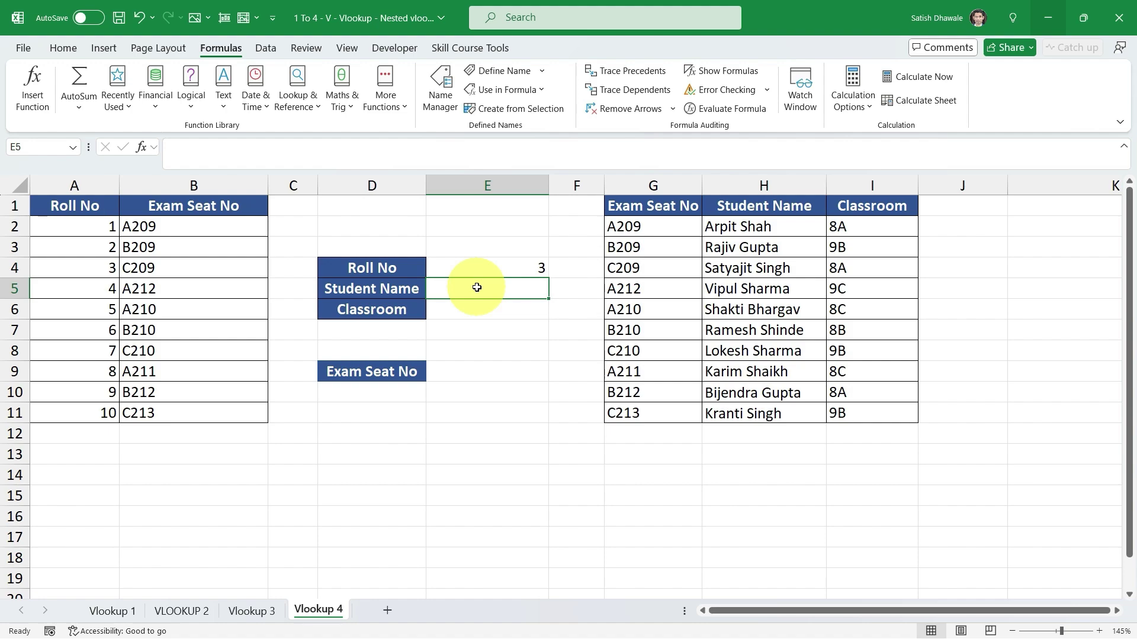
{"action": "left_click", "coordinate": [465, 369]}
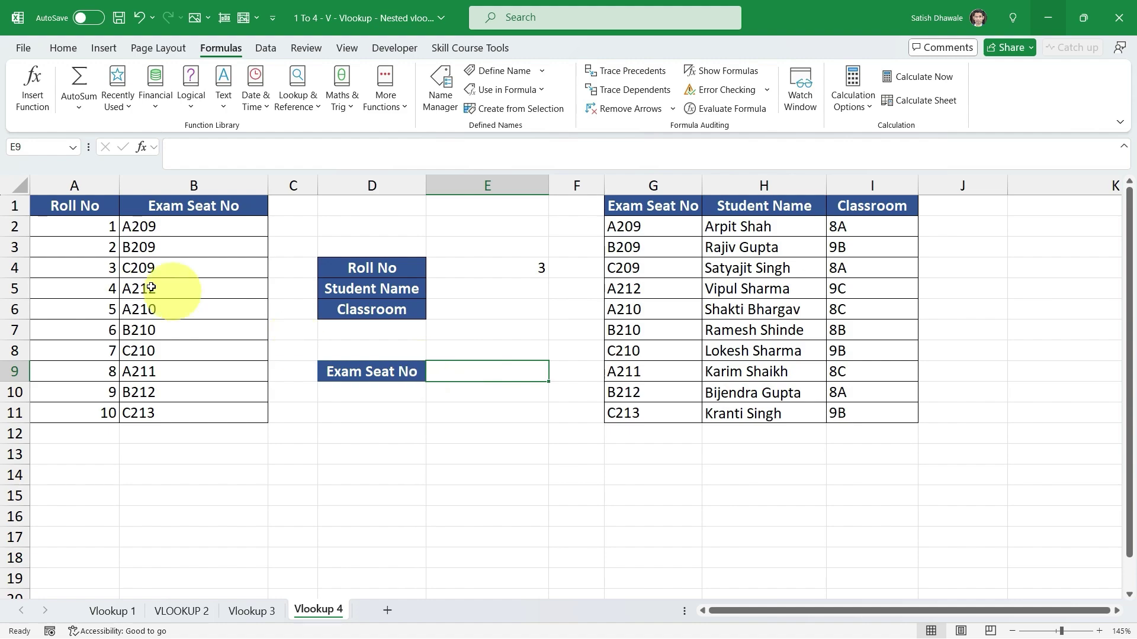
{"action": "left_click_drag", "start_coordinate": [89, 206], "coordinate": [183, 413]}
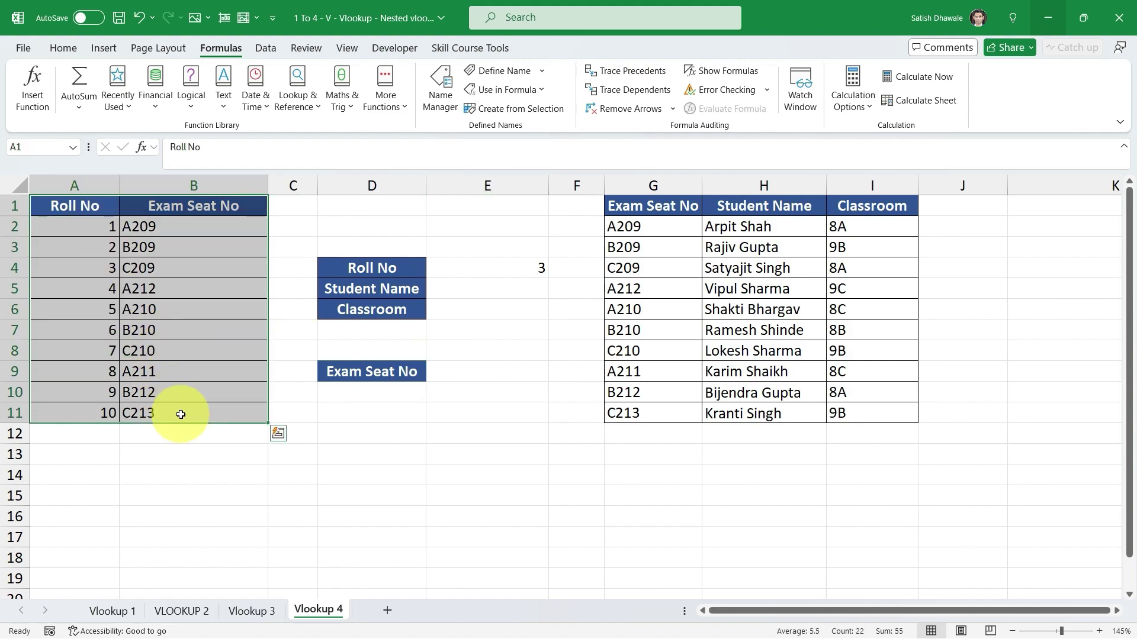
{"action": "left_click", "coordinate": [477, 373]}
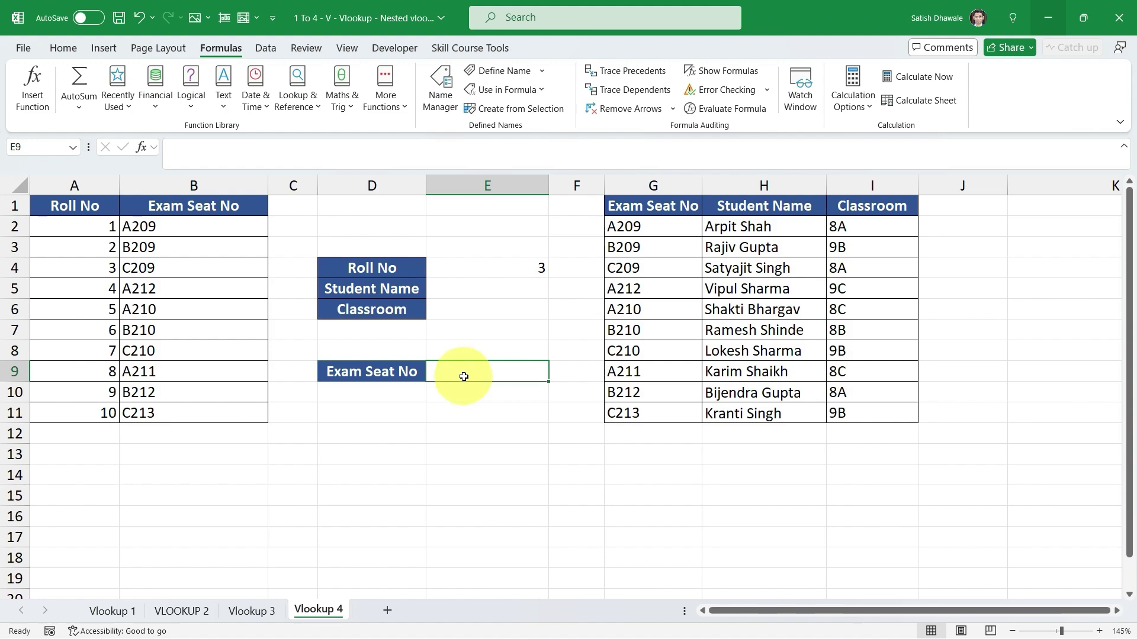
Name the Roll No and Exam Seat No table range A1:B11 "Roll_Number".
{"action": "left_click_drag", "start_coordinate": [80, 205], "coordinate": [223, 413]}
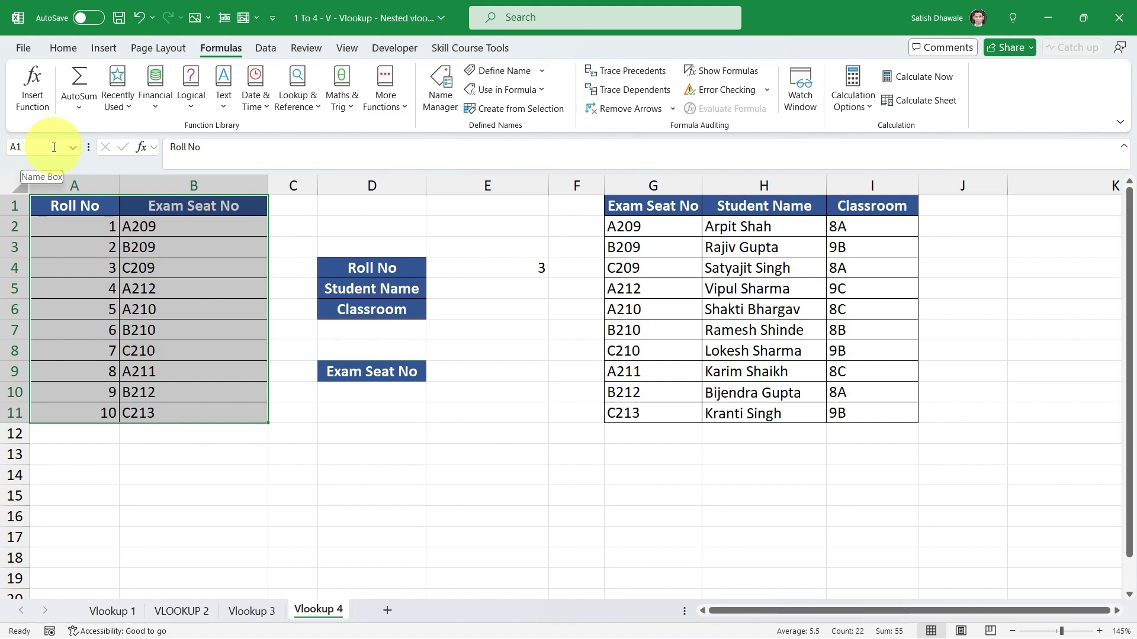
{"action": "left_click", "coordinate": [14, 153]}
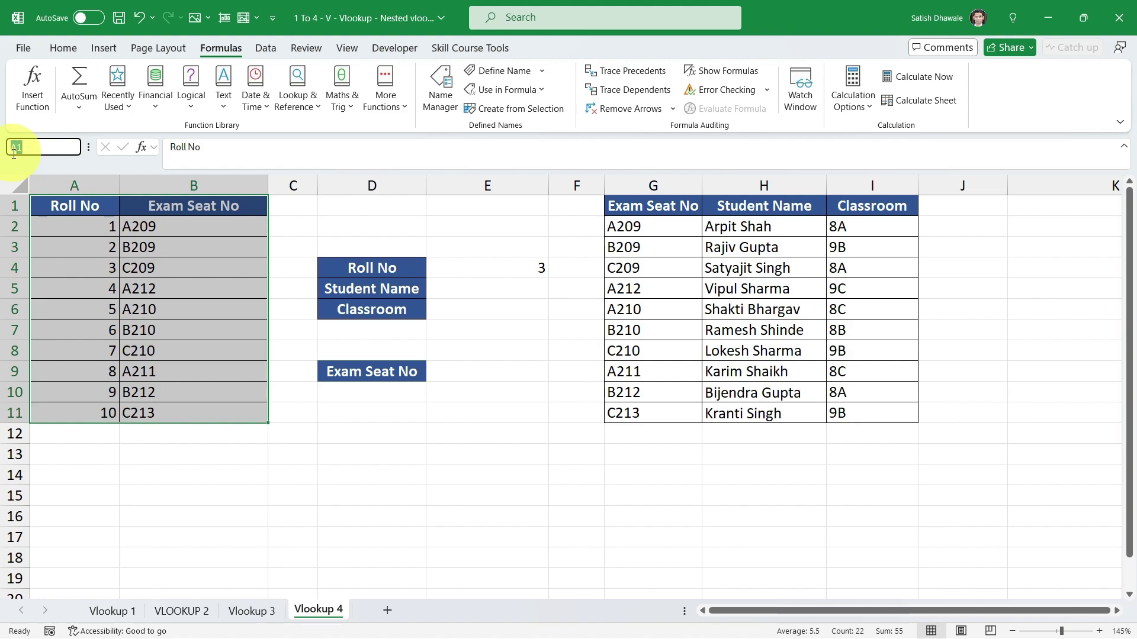
{"action": "type", "text": "Roll_Number"}
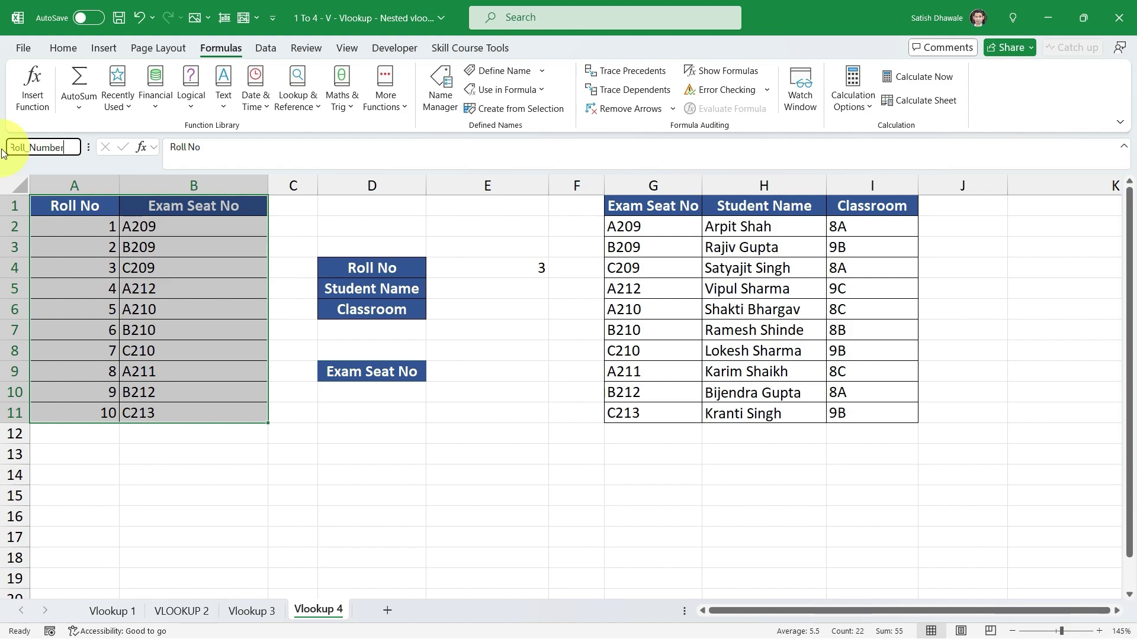
{"action": "key", "text": "Return"}
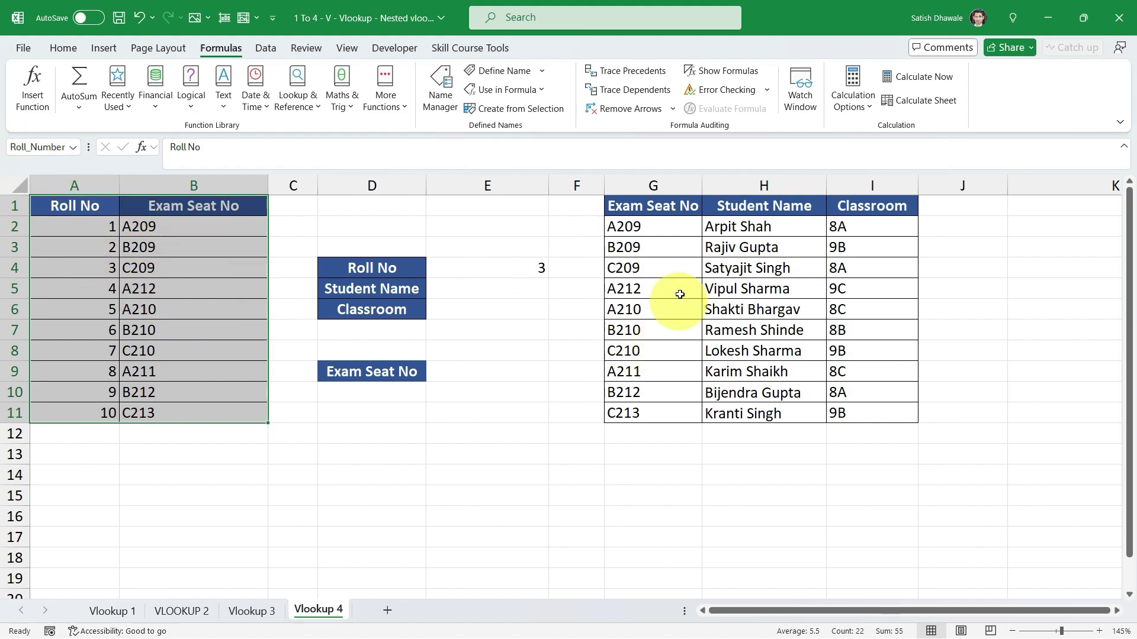
Name the exam seat, student name and classroom table range G1:I11 "Exam_Seat_No".
{"action": "left_click_drag", "start_coordinate": [647, 208], "coordinate": [859, 413]}
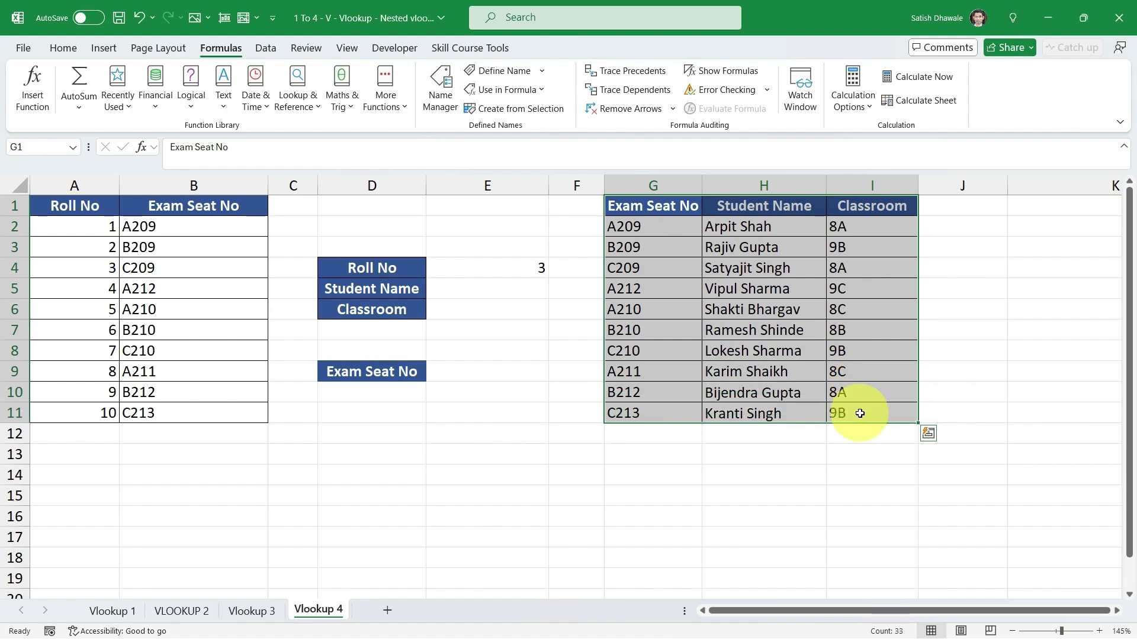
{"action": "left_click", "coordinate": [20, 148]}
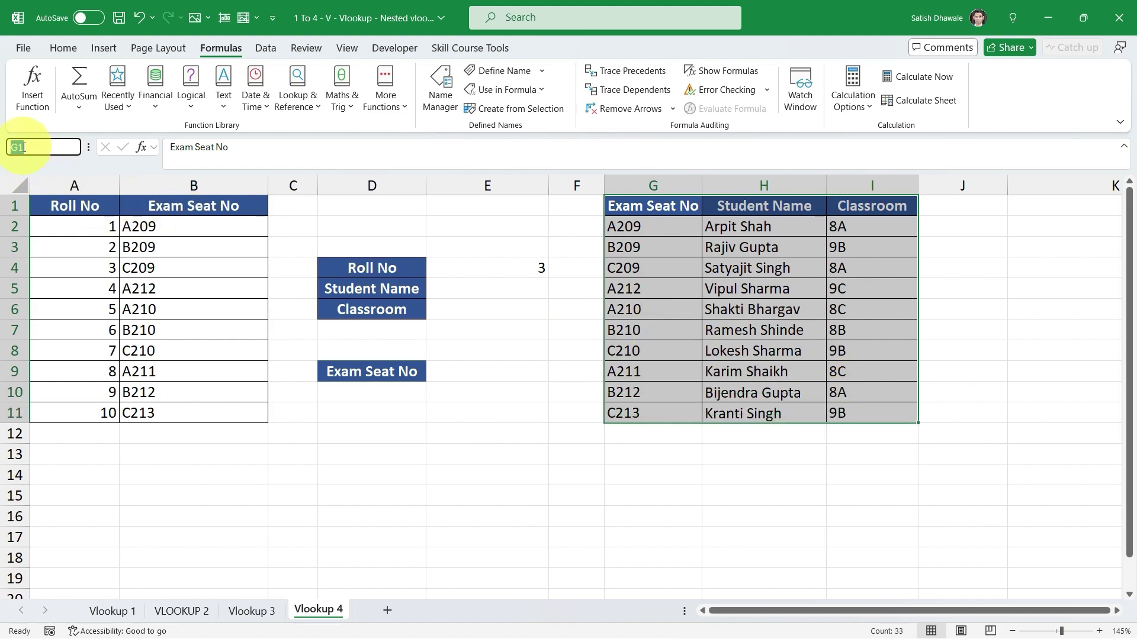
{"action": "type", "text": "Exam_Seat_No"}
{"action": "key", "text": "Return"}
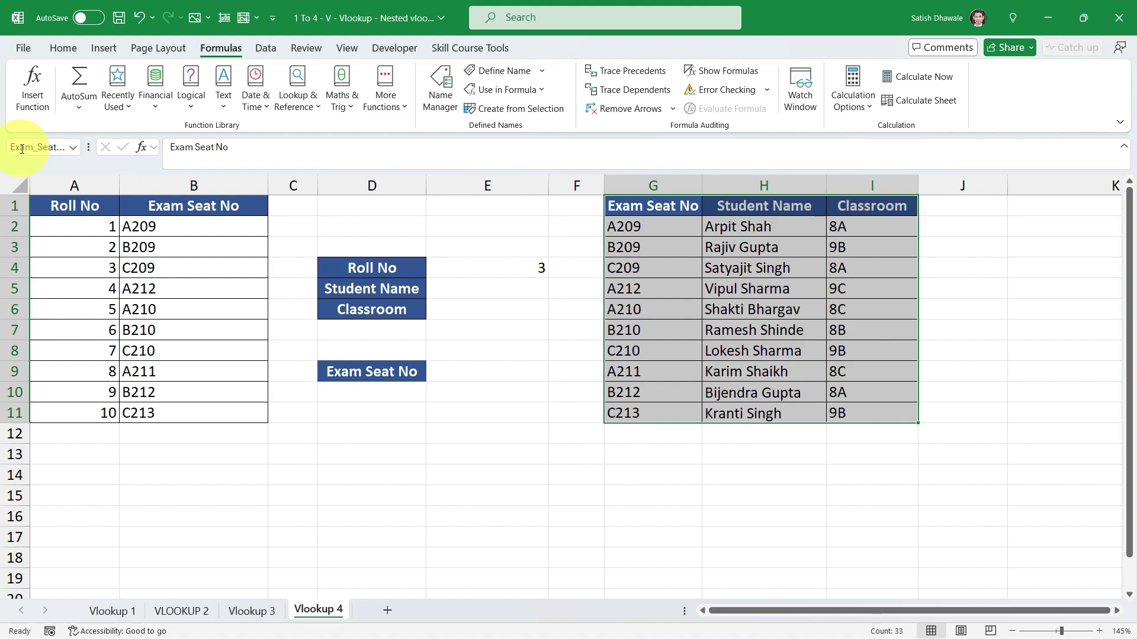
Jump to the Roll_Number range and review the workbook's defined names in the Name Manager, then return to cell E4.
{"action": "left_click", "coordinate": [73, 147]}
{"action": "left_click", "coordinate": [36, 174]}
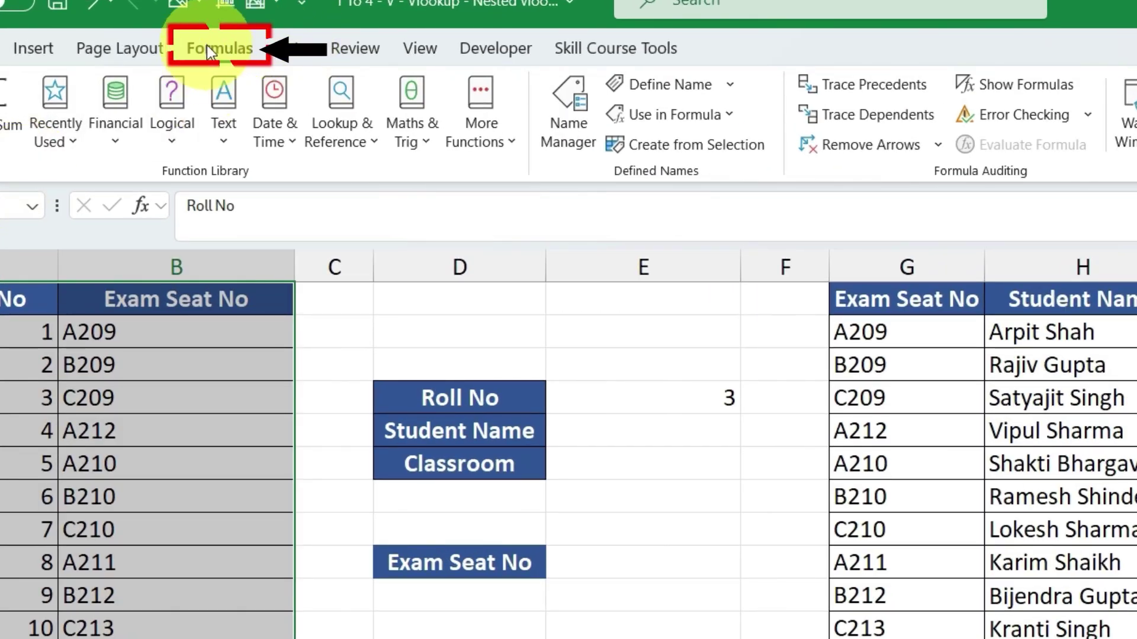
{"action": "left_click", "coordinate": [558, 120]}
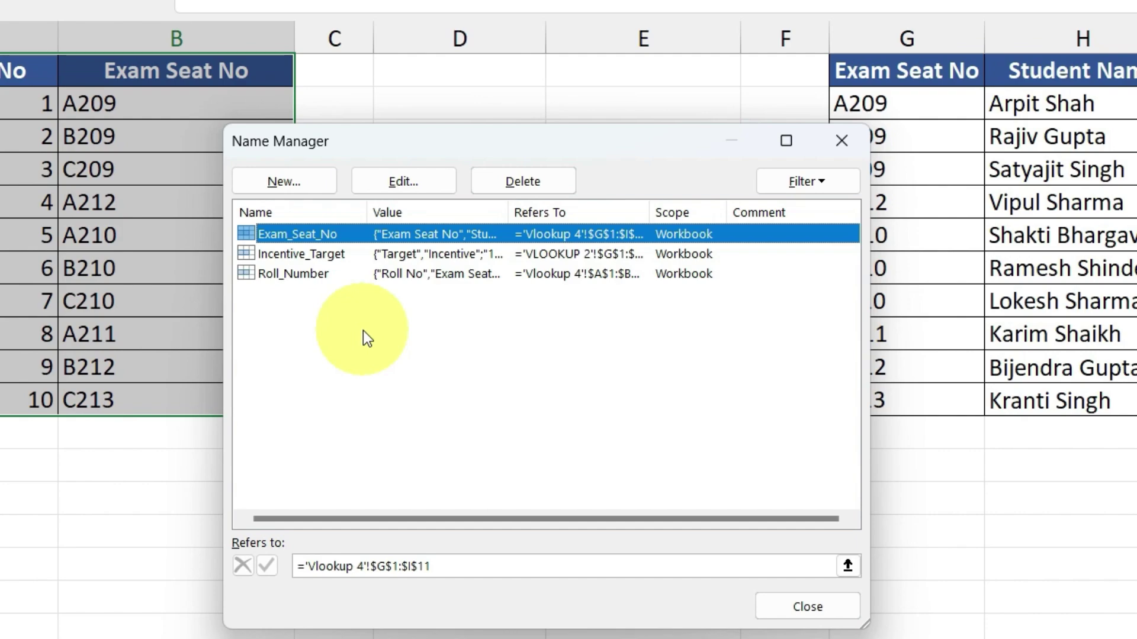
{"action": "left_click", "coordinate": [841, 141]}
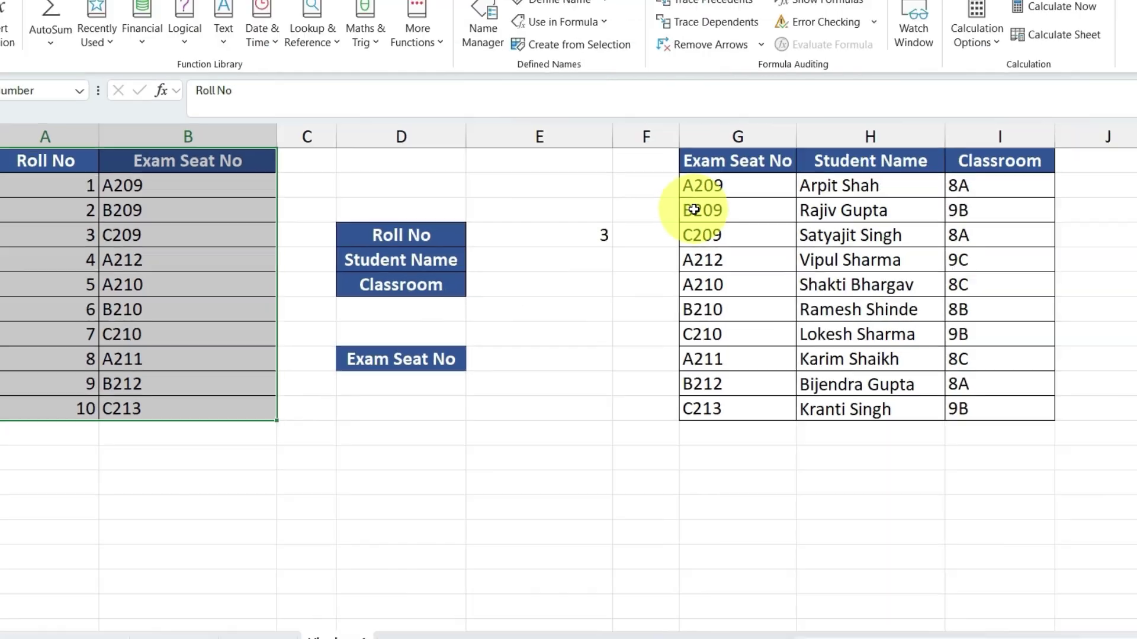
{"action": "left_click", "coordinate": [581, 244]}
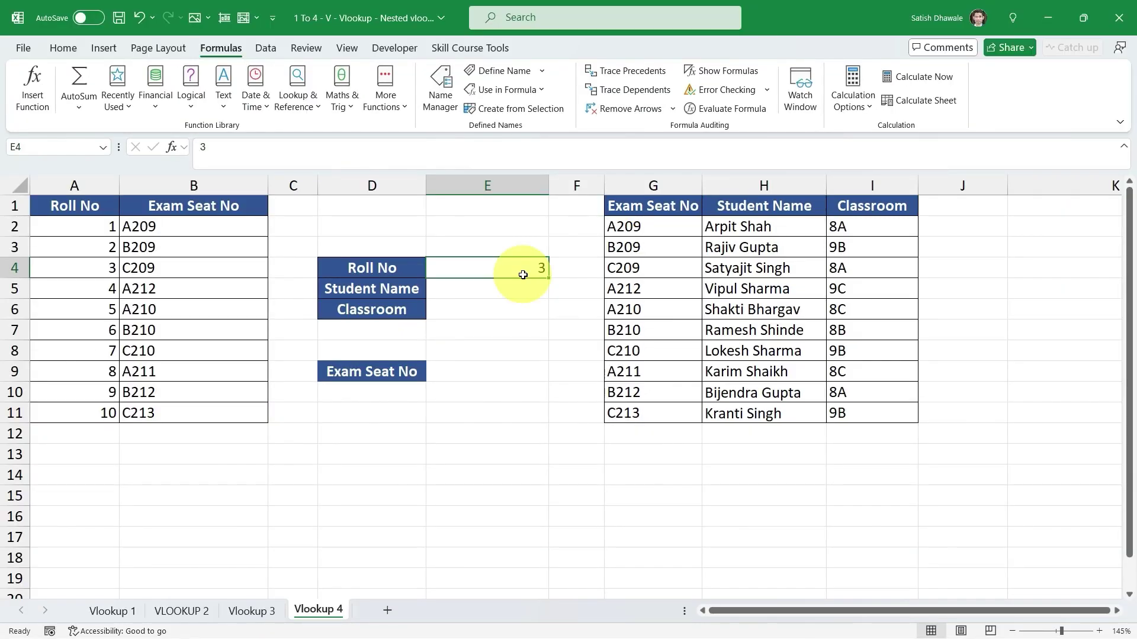
Start a VLOOKUP formula in cell E9 with the absolute reference $E$4 as the lookup value.
{"action": "left_click", "coordinate": [475, 367]}
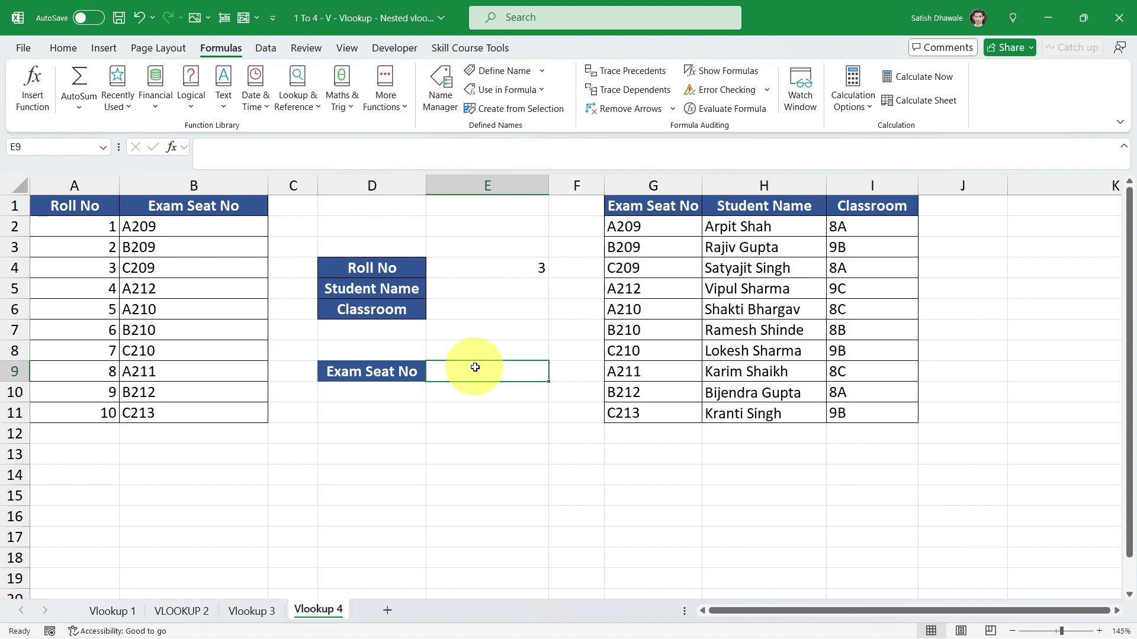
{"action": "left_click", "coordinate": [522, 261]}
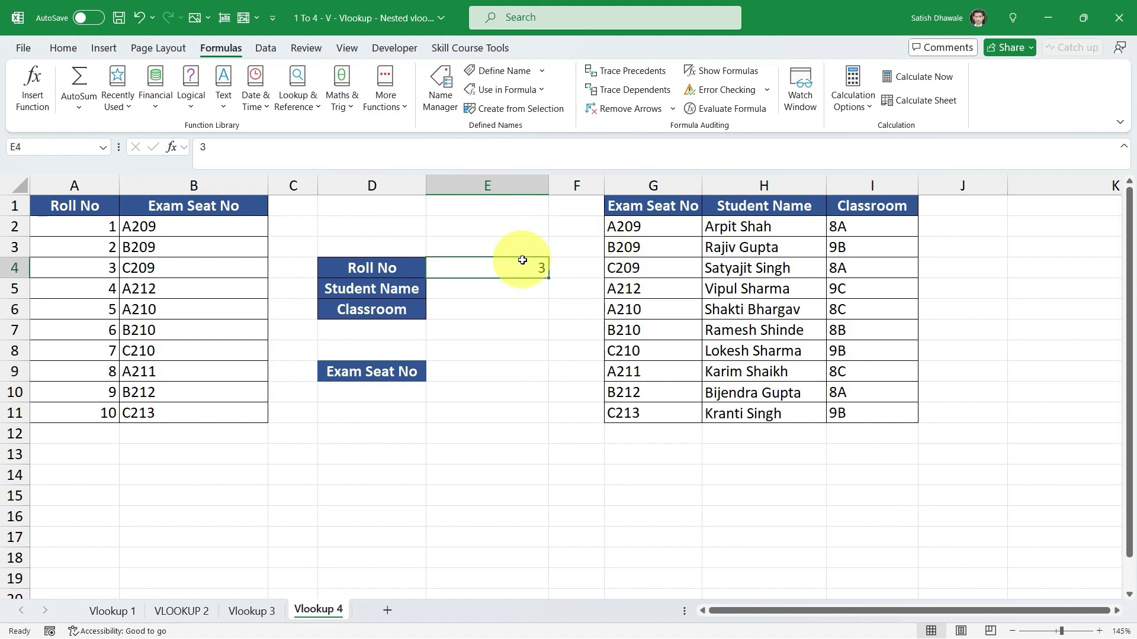
{"action": "left_click", "coordinate": [475, 372]}
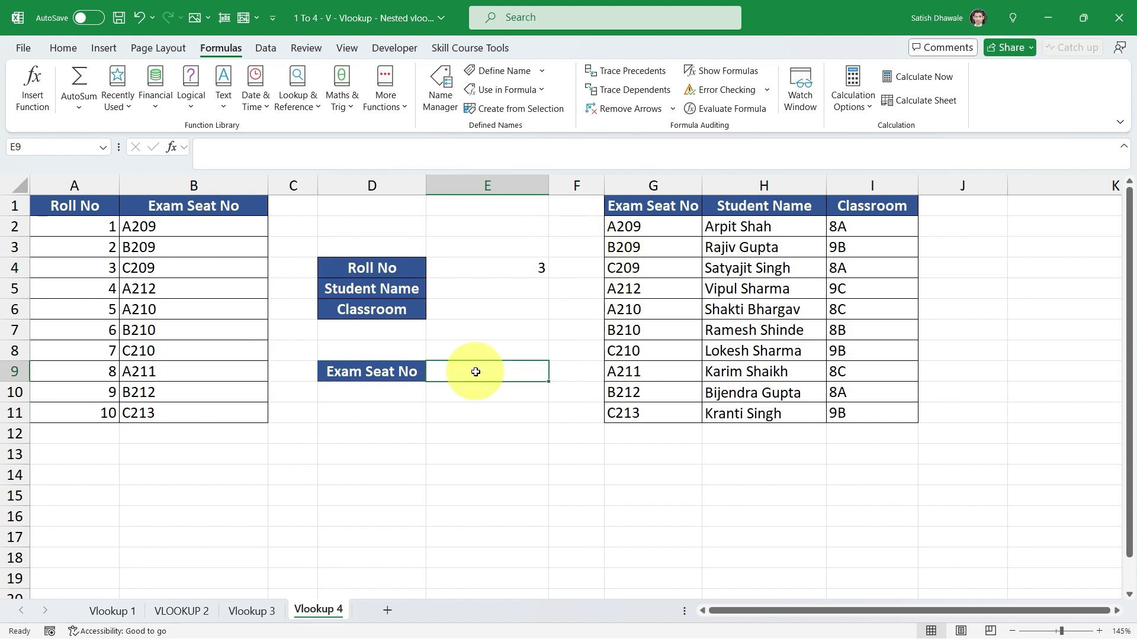
{"action": "type", "text": "="}
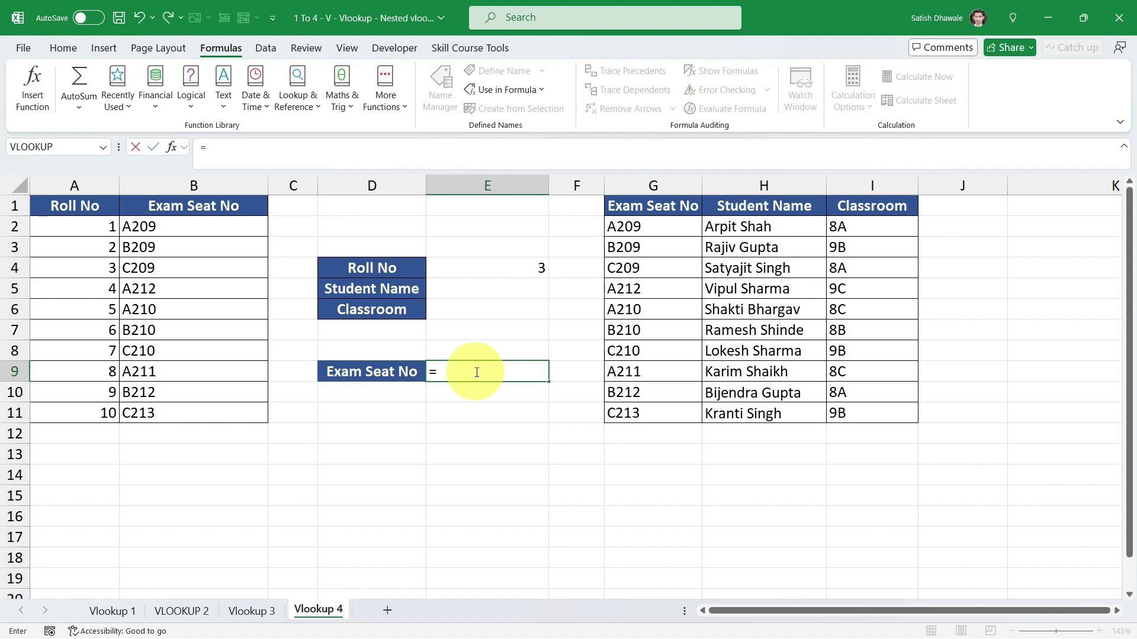
{"action": "type", "text": "vl"}
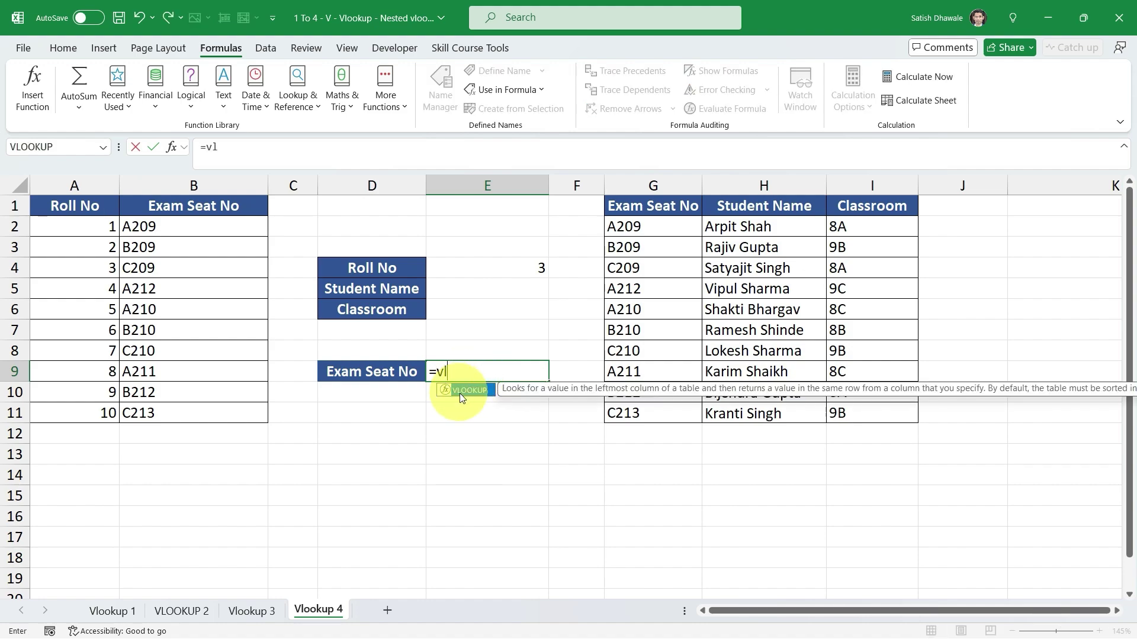
{"action": "double_click", "coordinate": [466, 393]}
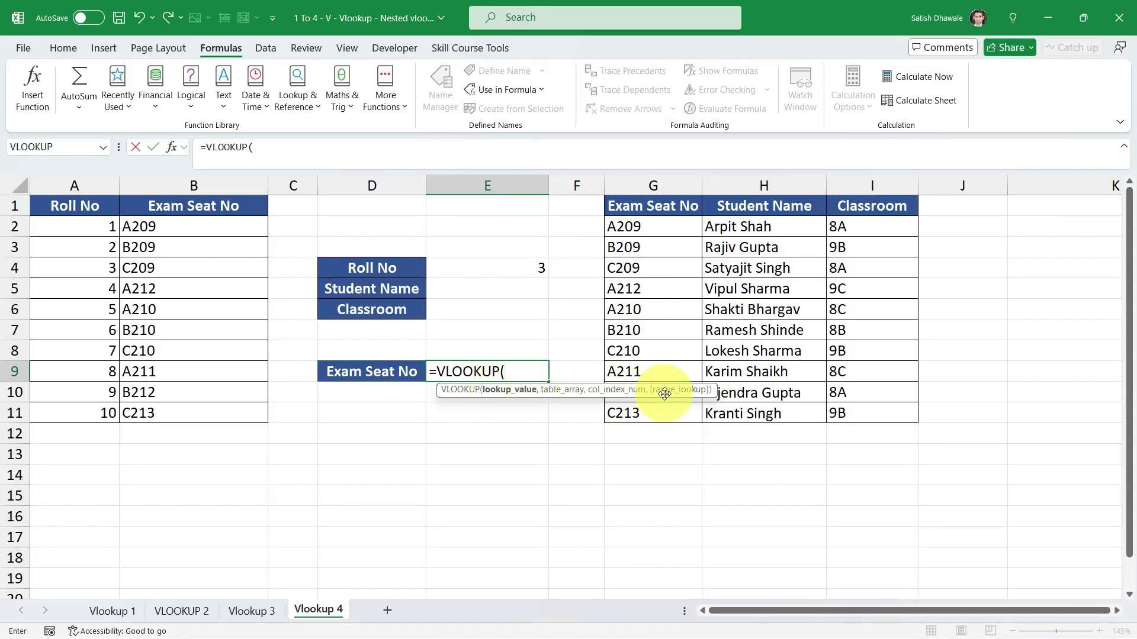
{"action": "left_click", "coordinate": [495, 269]}
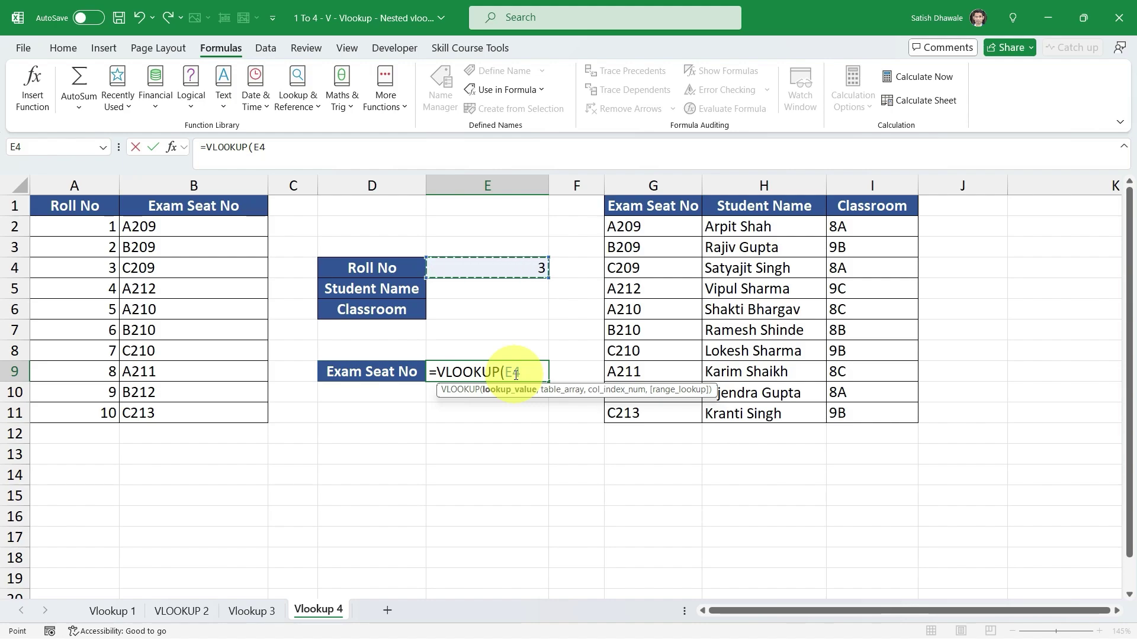
{"action": "key", "text": "F4"}
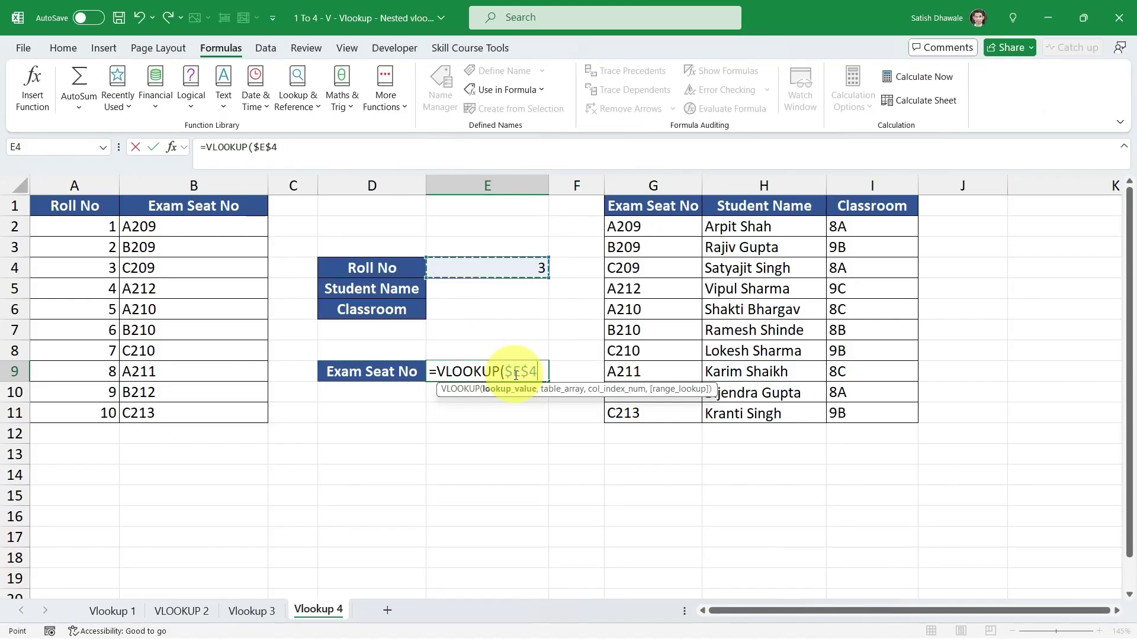
{"action": "type", "text": ","}
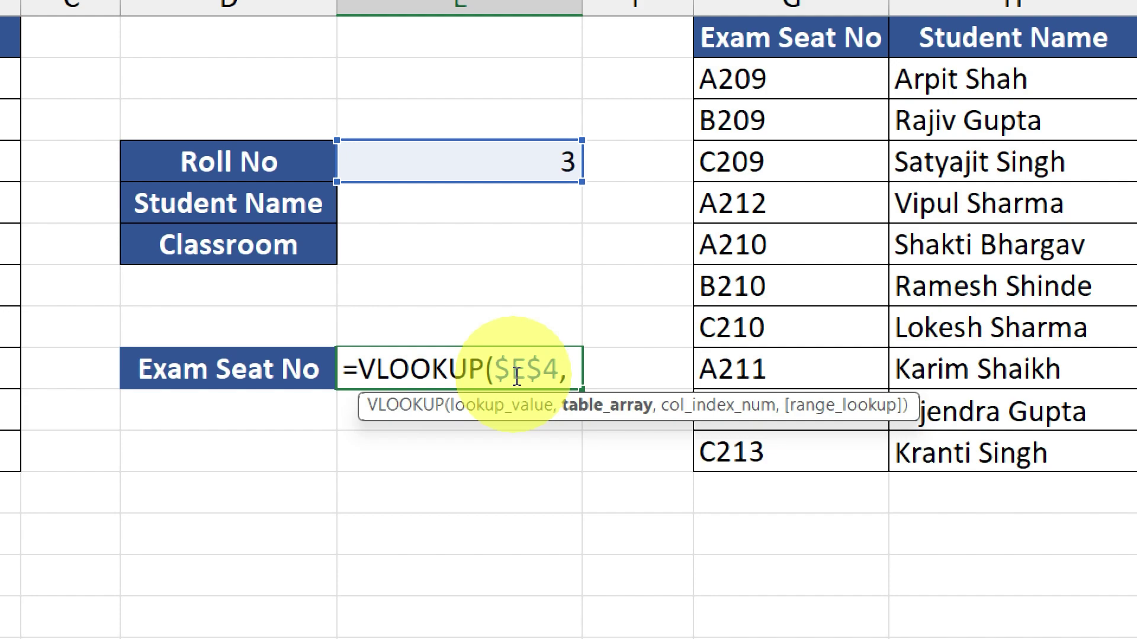
Complete the E9 formula with Roll_Number as the table array, column index 2 and range lookup 0.
{"action": "type", "text": "ro"}
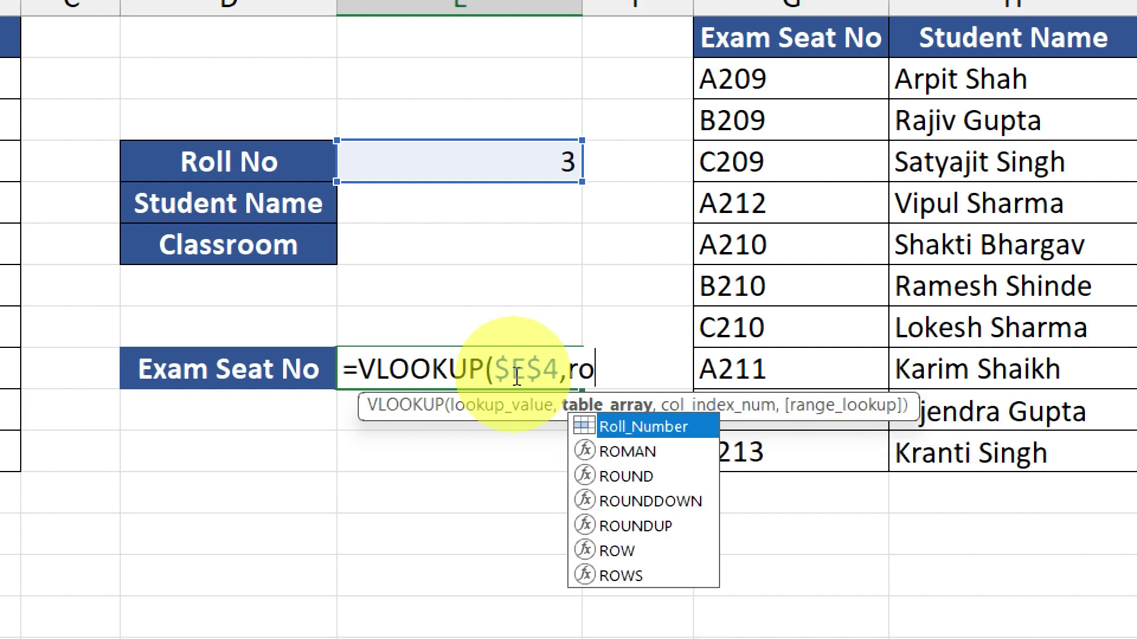
{"action": "type", "text": "l"}
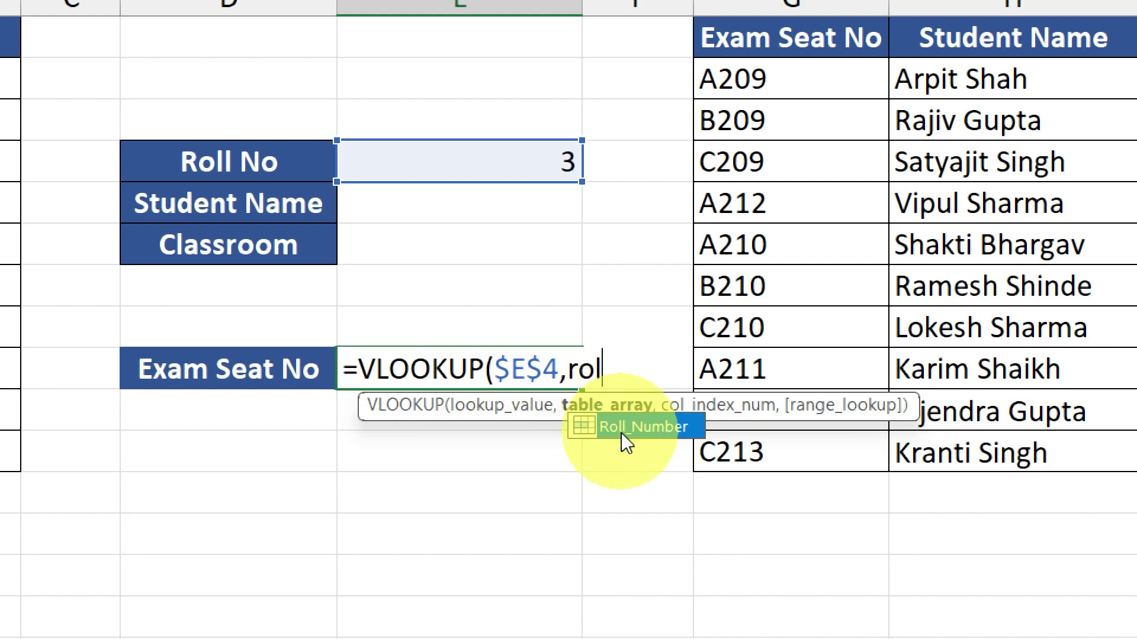
{"action": "double_click", "coordinate": [644, 436]}
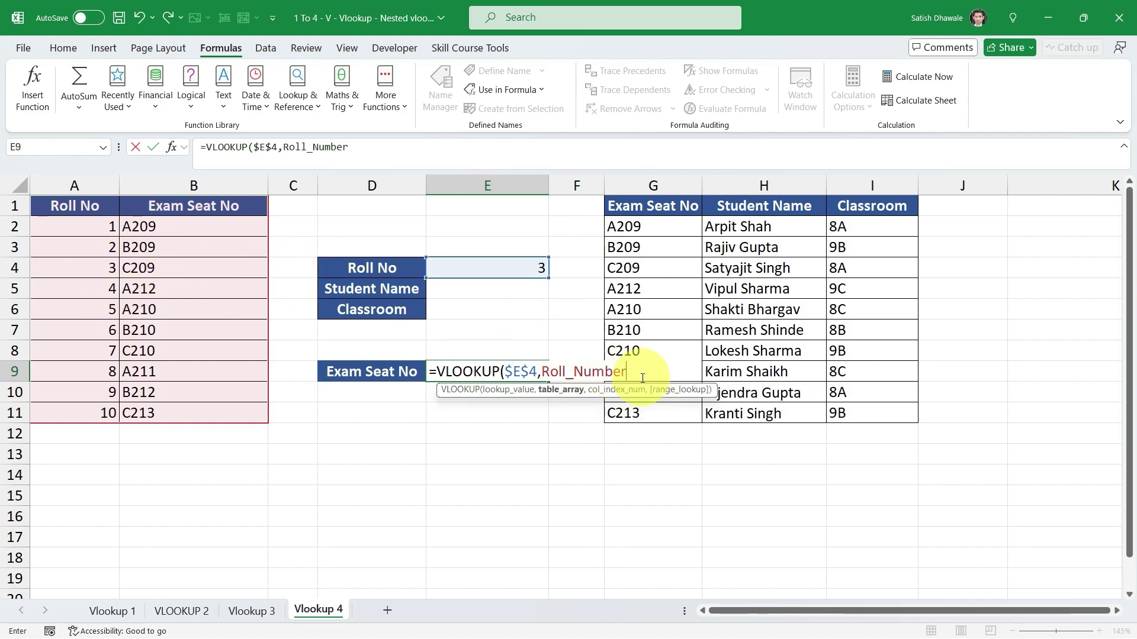
{"action": "type", "text": ",2"}
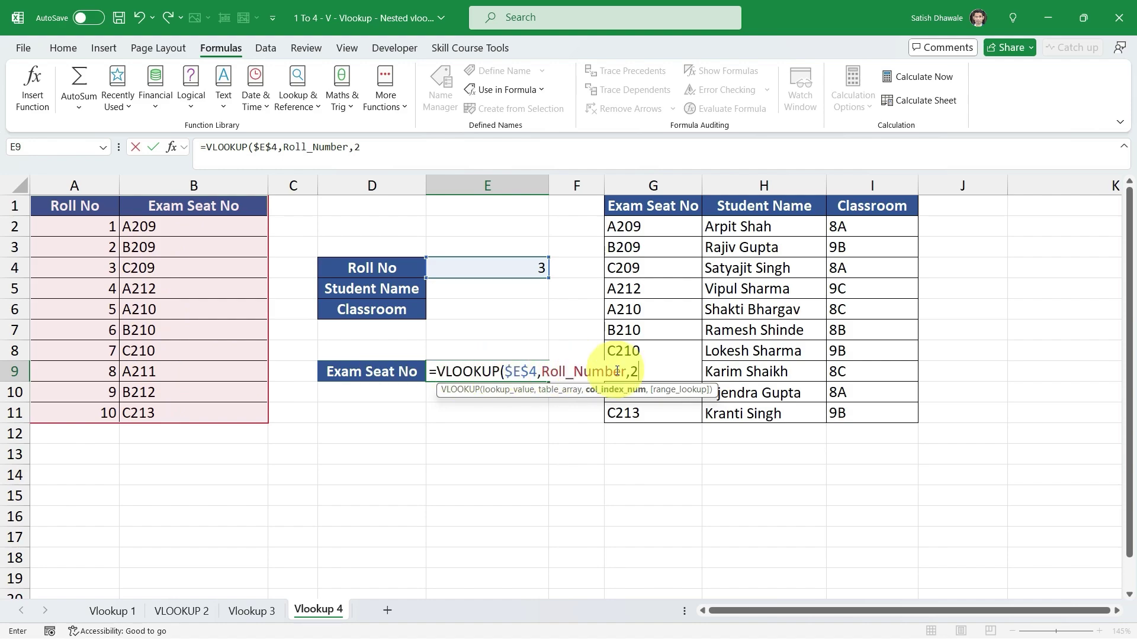
{"action": "type", "text": ",0"}
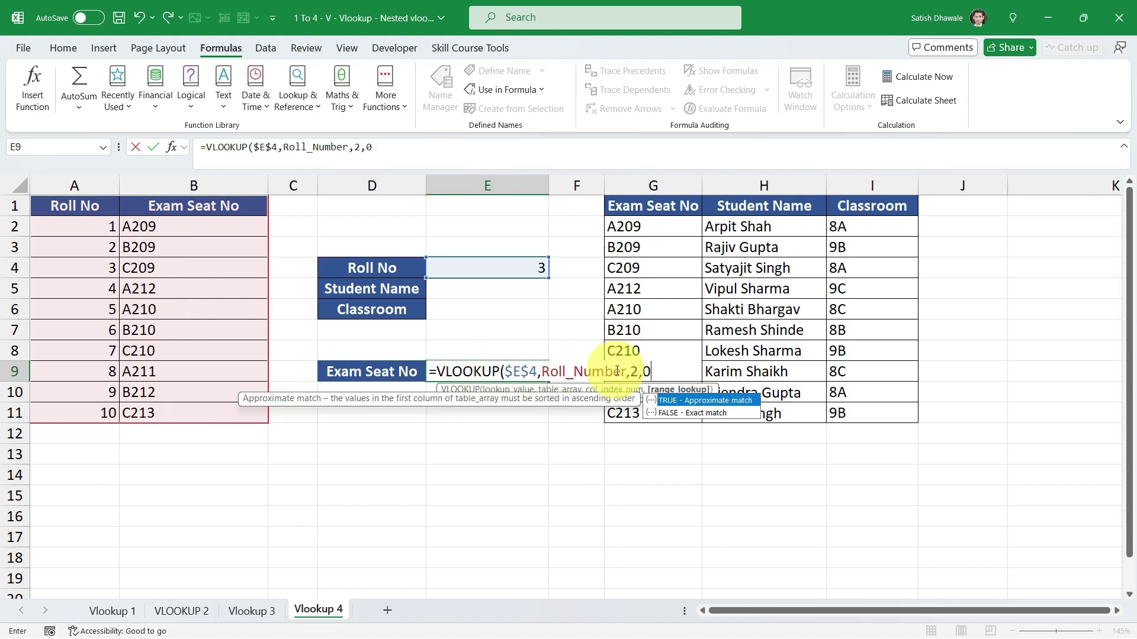
{"action": "type", "text": ")"}
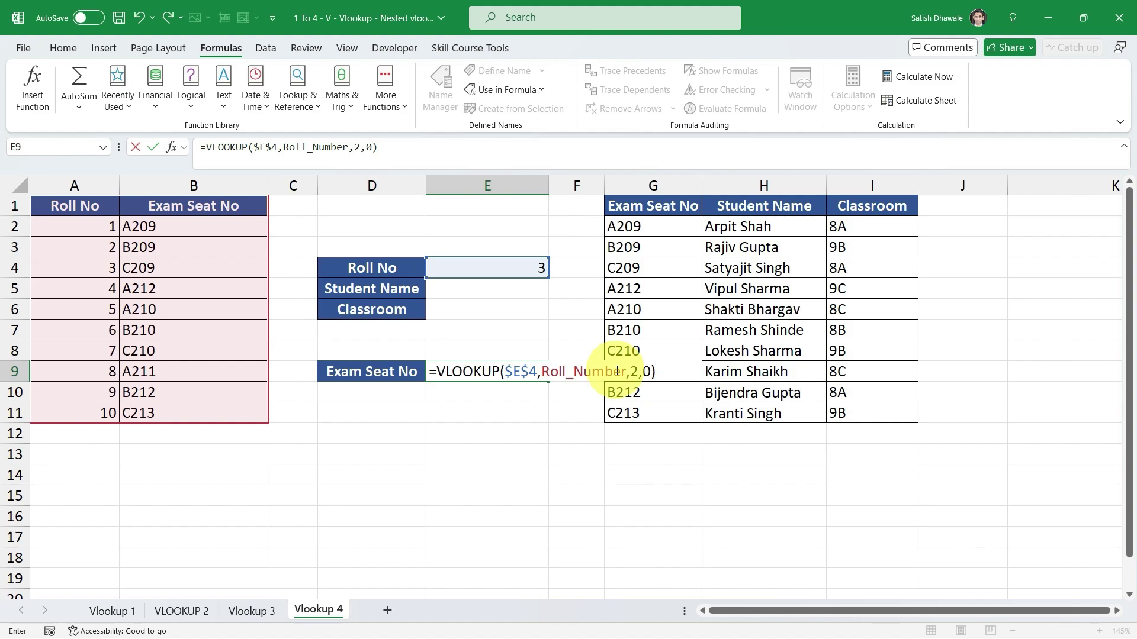
{"action": "key", "text": "Return"}
Test the E9 lookup by setting the roll number in E4 to 2 and comparing the result with the Roll No table.
{"action": "left_click", "coordinate": [485, 371]}
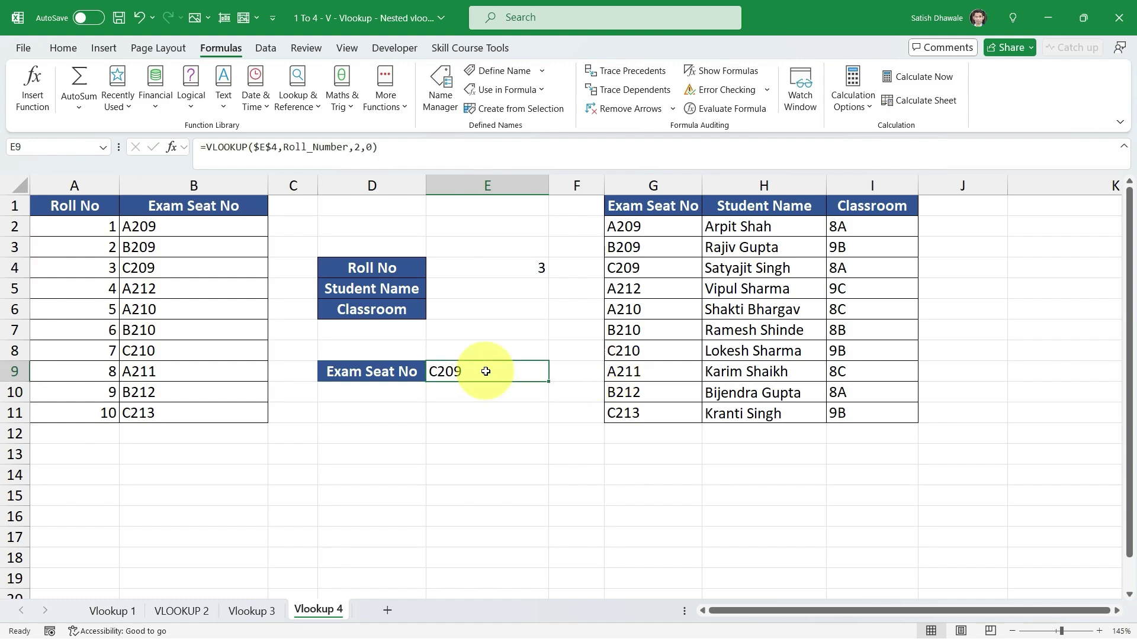
{"action": "left_click", "coordinate": [506, 265]}
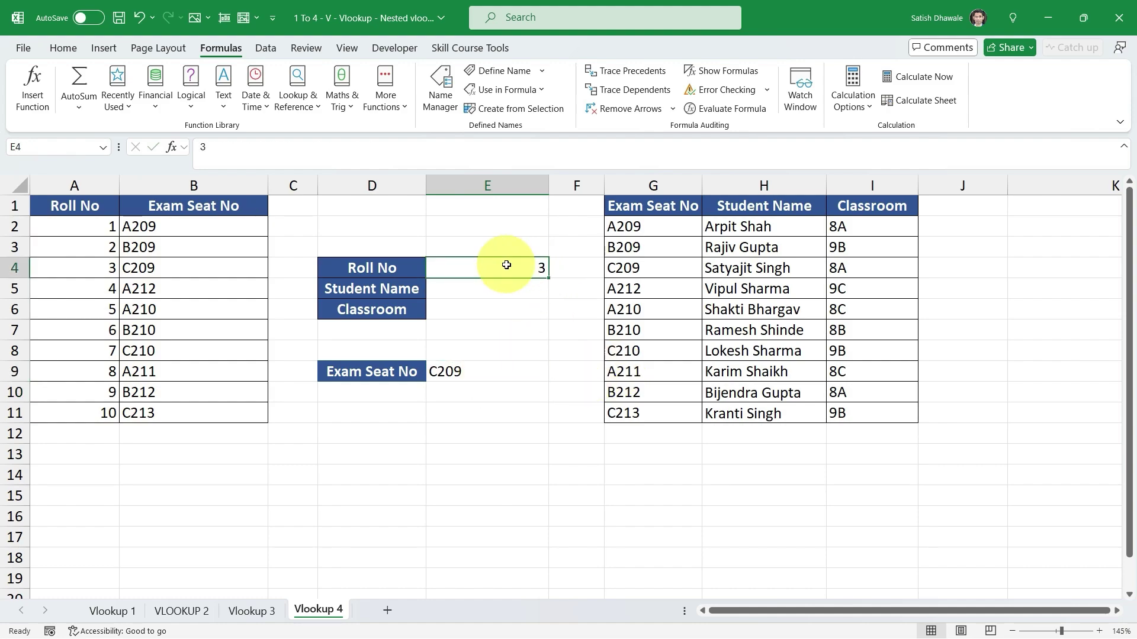
{"action": "left_click_drag", "start_coordinate": [91, 269], "coordinate": [177, 269]}
{"action": "left_click", "coordinate": [508, 265]}
{"action": "type", "text": "2"}
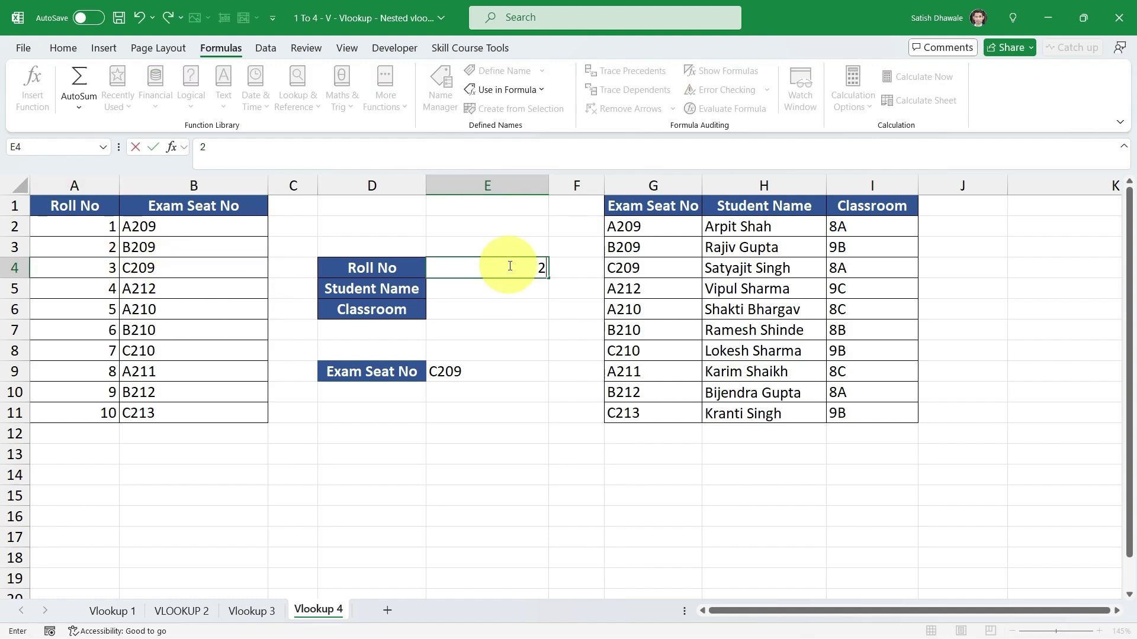
{"action": "key", "text": "Return"}
{"action": "left_click", "coordinate": [490, 382]}
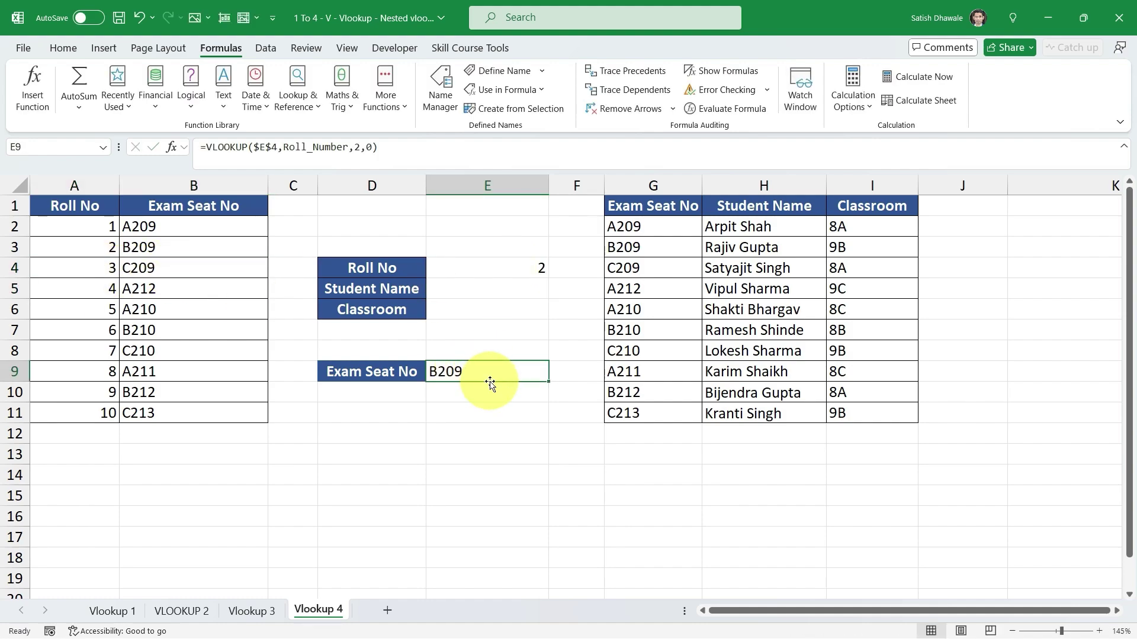
{"action": "left_click_drag", "start_coordinate": [96, 248], "coordinate": [163, 252]}
{"action": "left_click", "coordinate": [472, 368]}
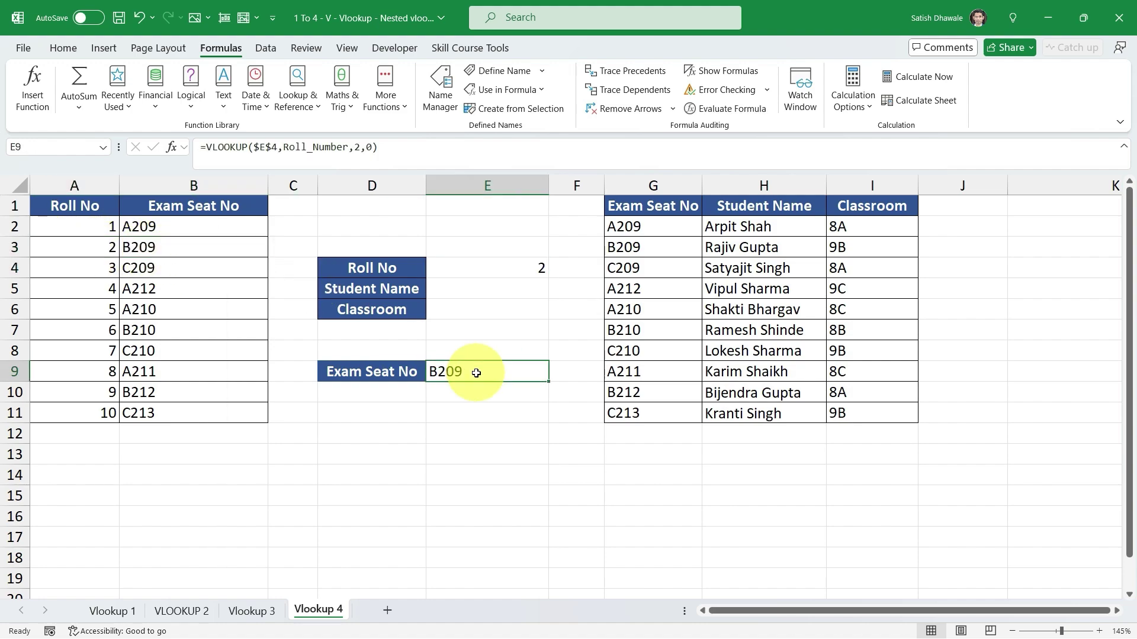
{"action": "left_click", "coordinate": [464, 292]}
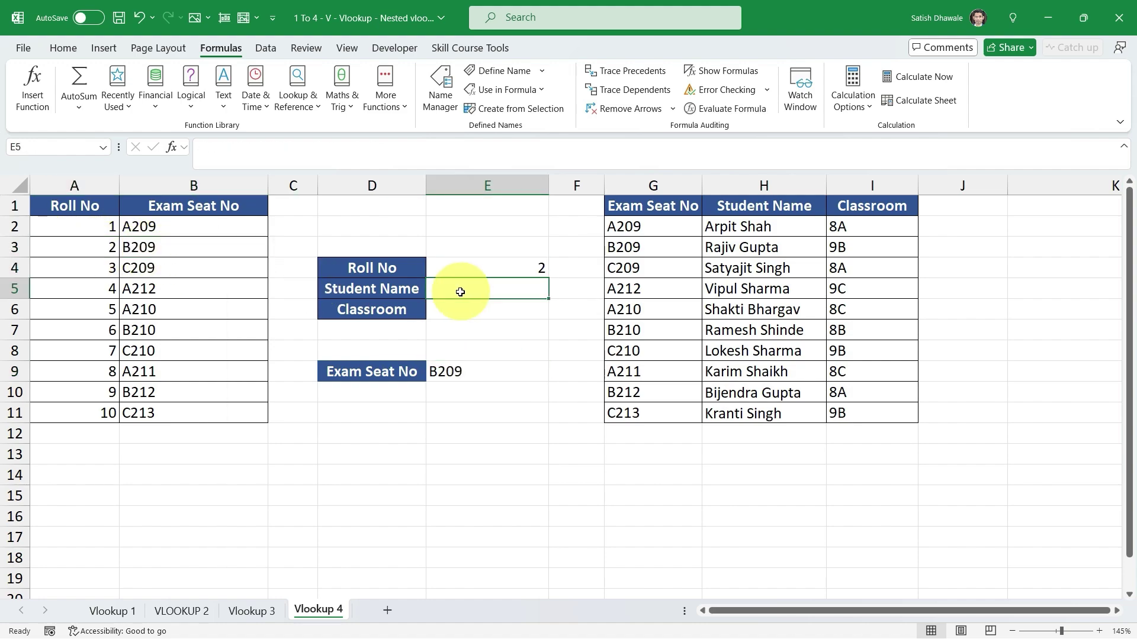
{"action": "left_click", "coordinate": [450, 369]}
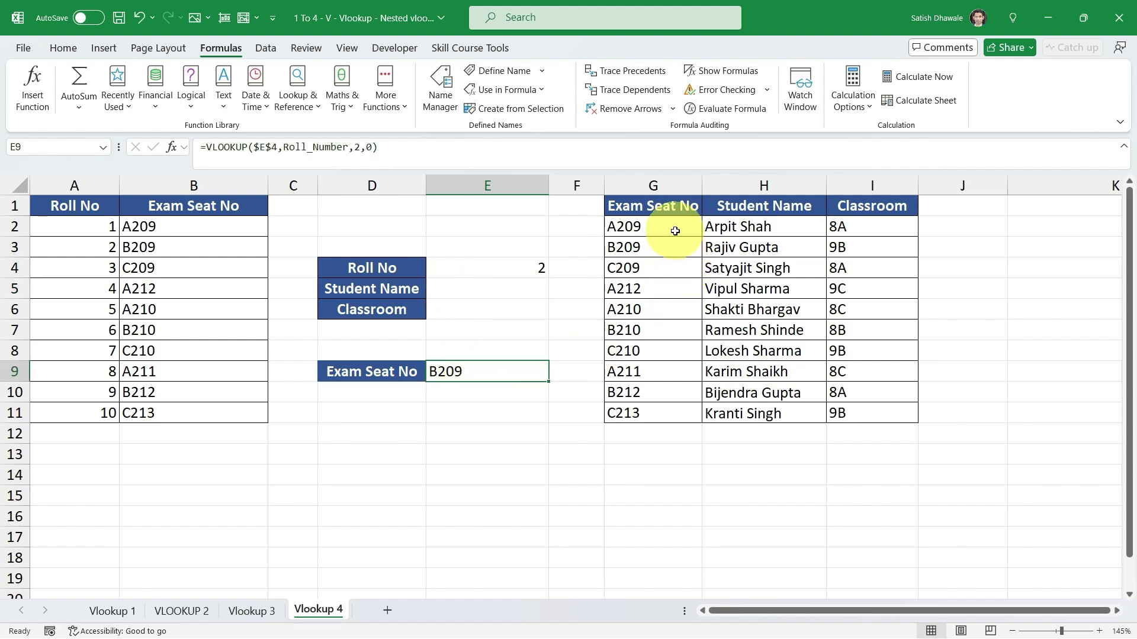
{"action": "left_click_drag", "start_coordinate": [655, 203], "coordinate": [863, 409]}
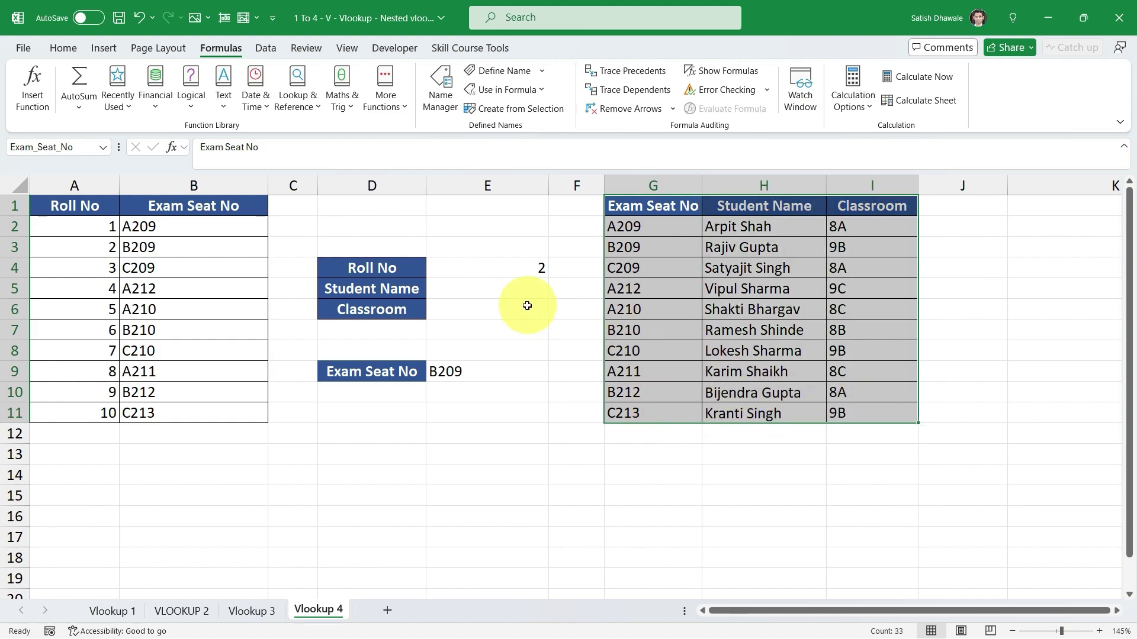
{"action": "left_click_drag", "start_coordinate": [476, 288], "coordinate": [482, 316]}
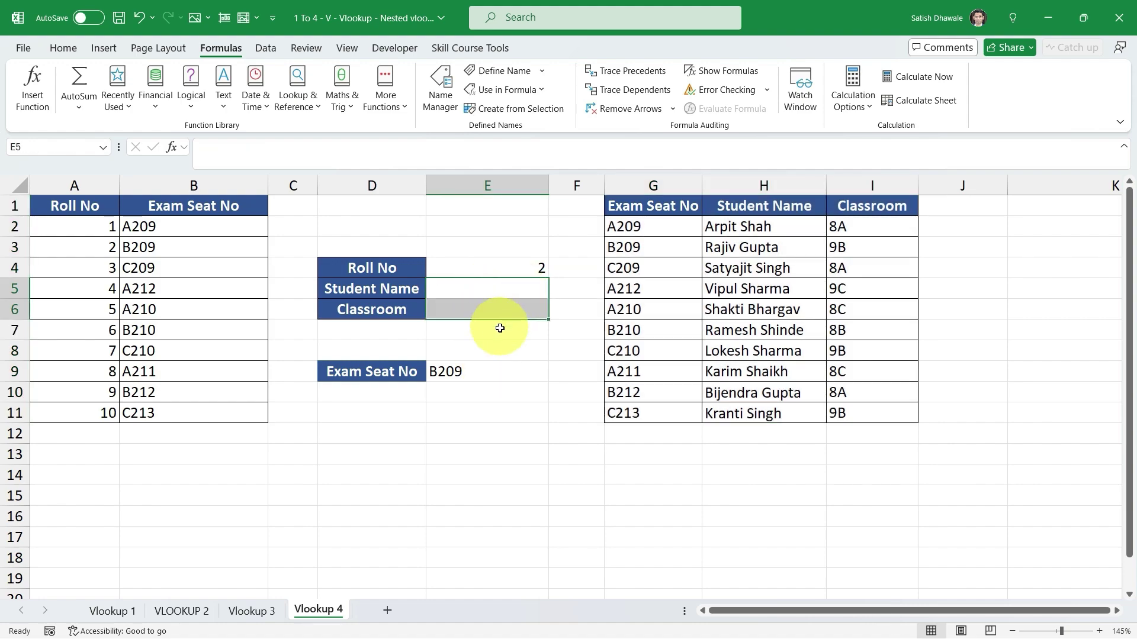
{"action": "left_click", "coordinate": [480, 373]}
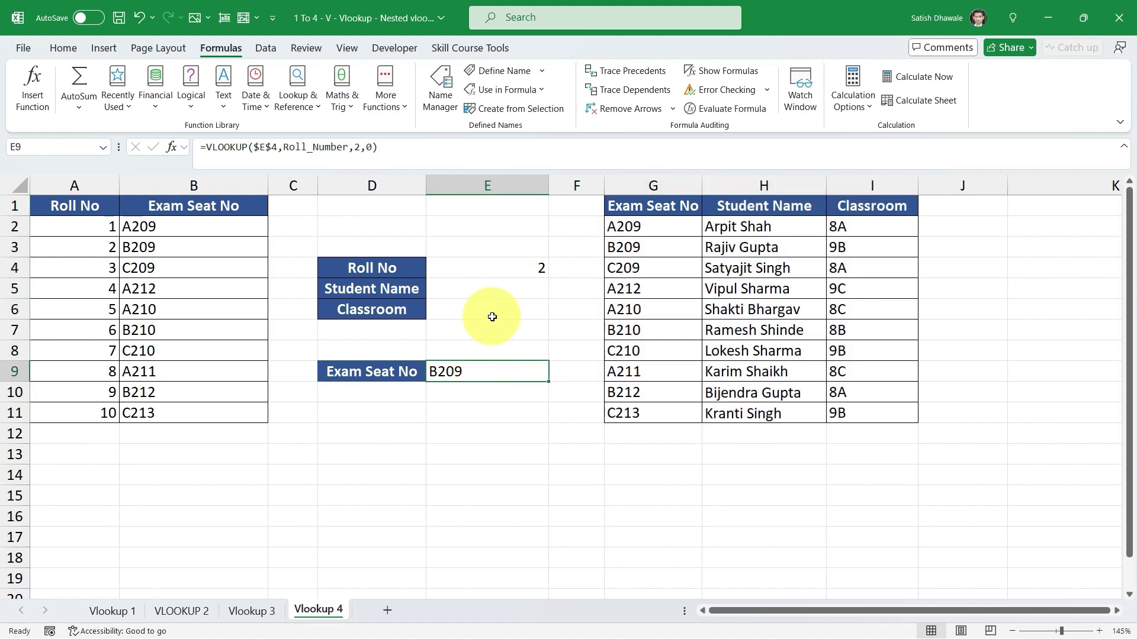
Start a VLOOKUP formula in the Student Name cell E5 with the absolute reference $E$9 as the lookup value.
{"action": "left_click", "coordinate": [497, 290]}
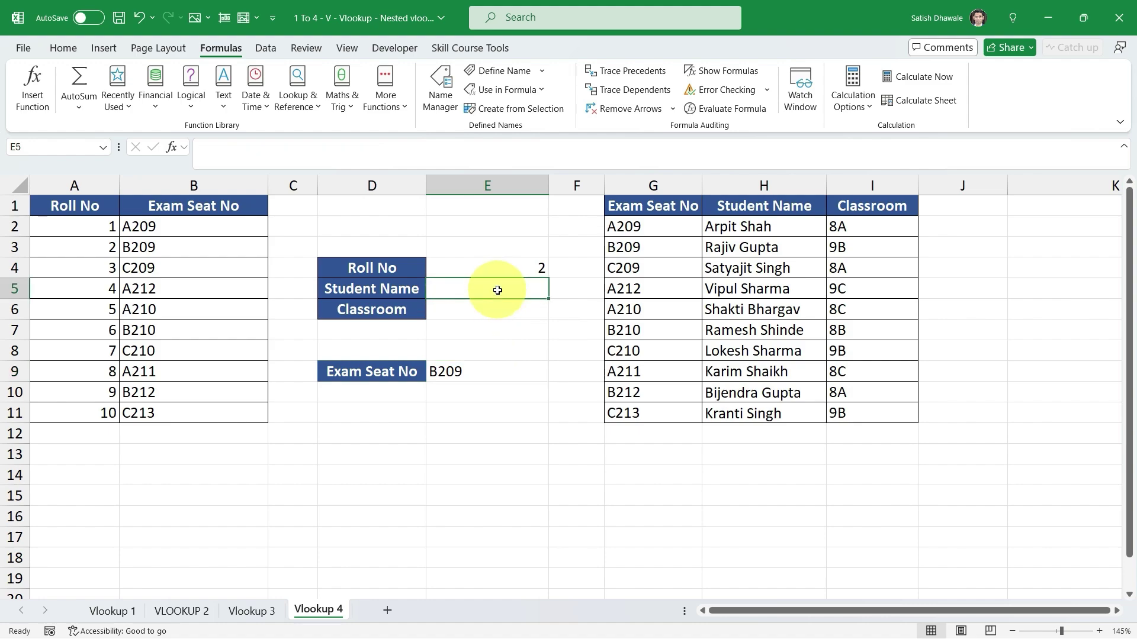
{"action": "type", "text": "=vl"}
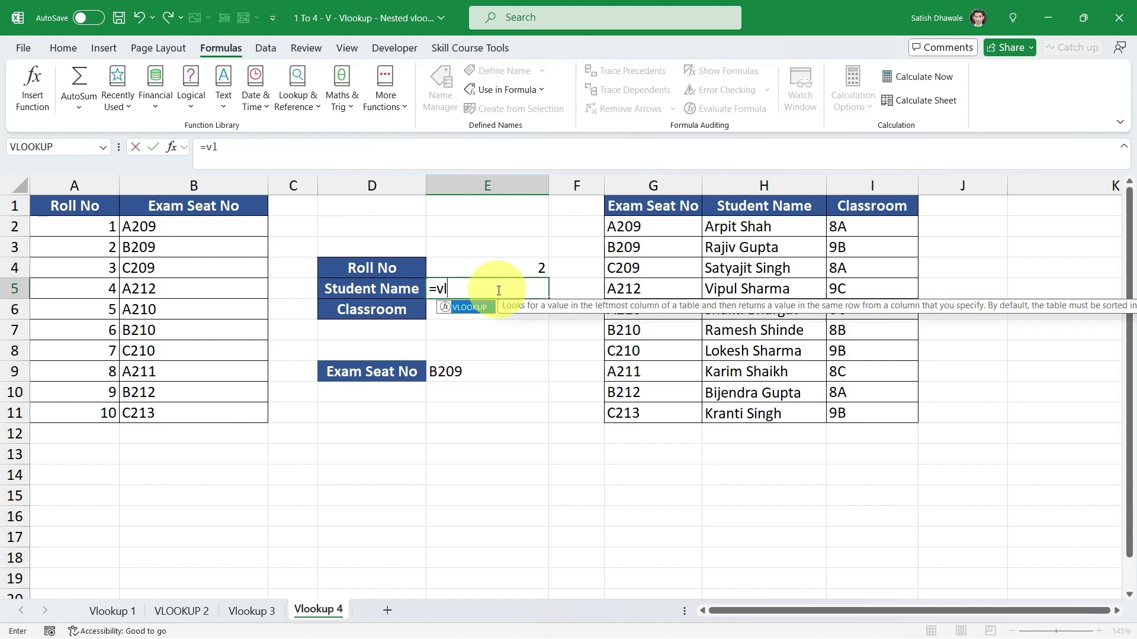
{"action": "key", "text": "Tab"}
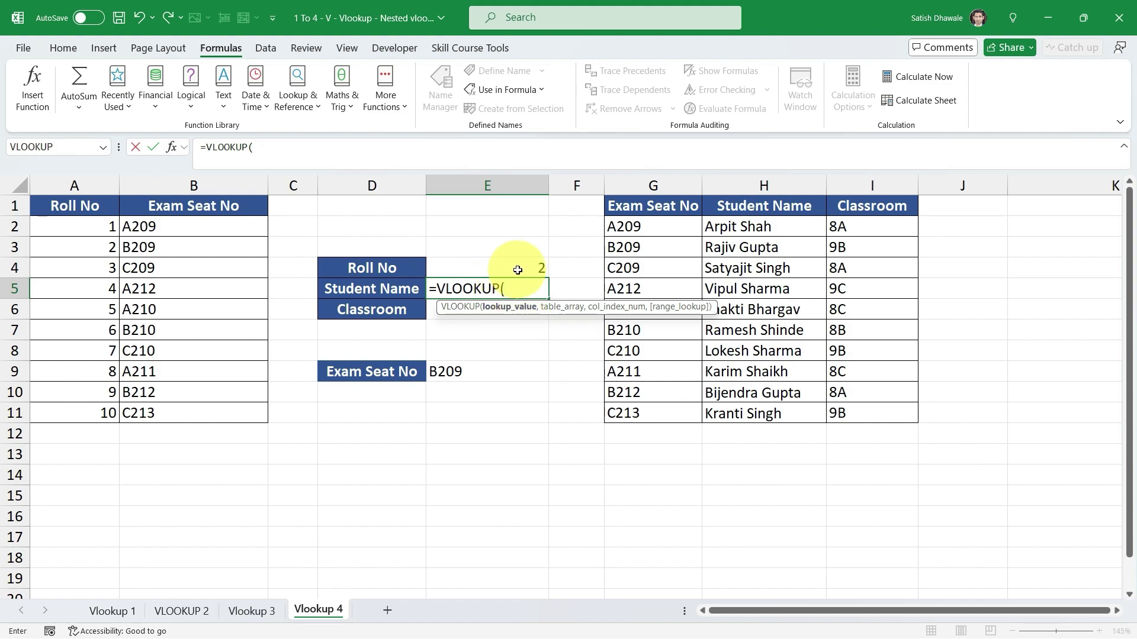
{"action": "left_click", "coordinate": [476, 372]}
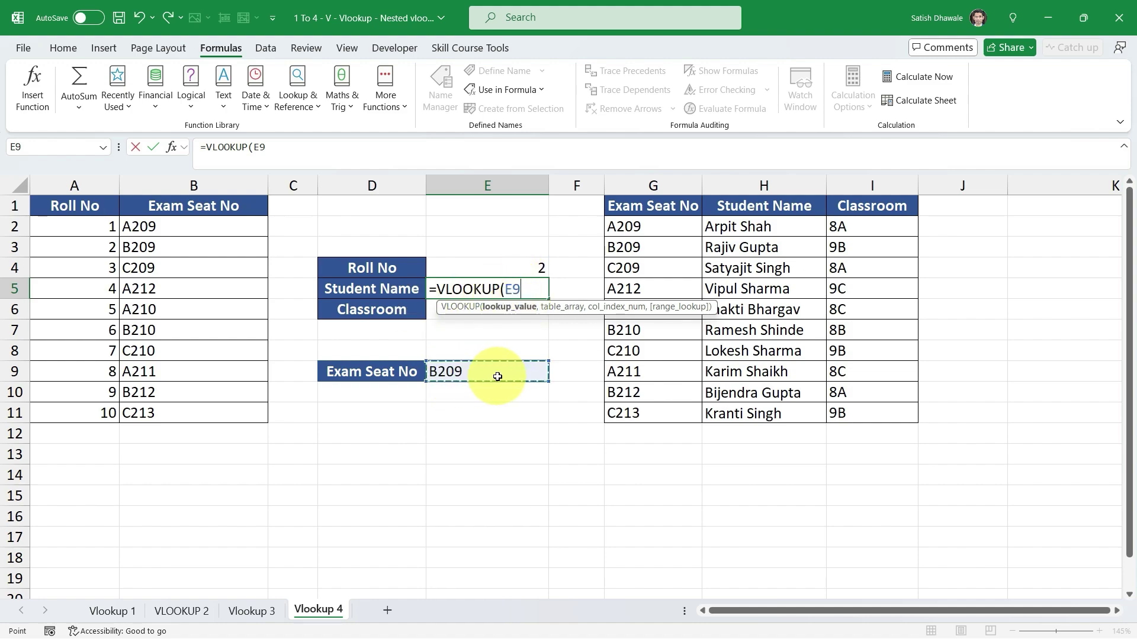
{"action": "key", "text": "F4"}
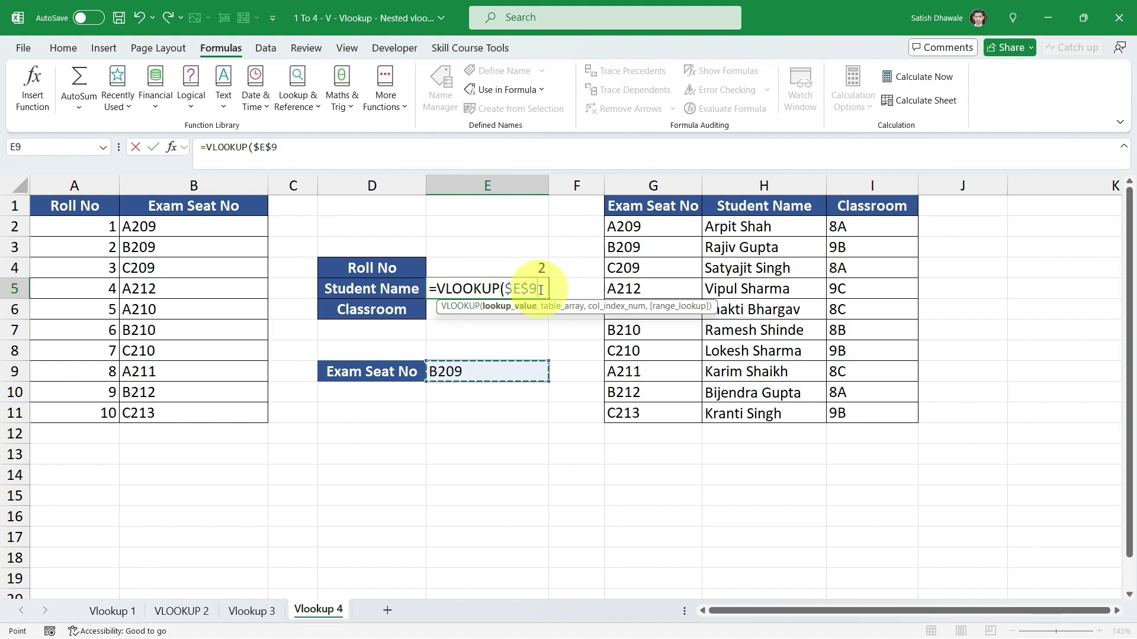
{"action": "type", "text": ","}
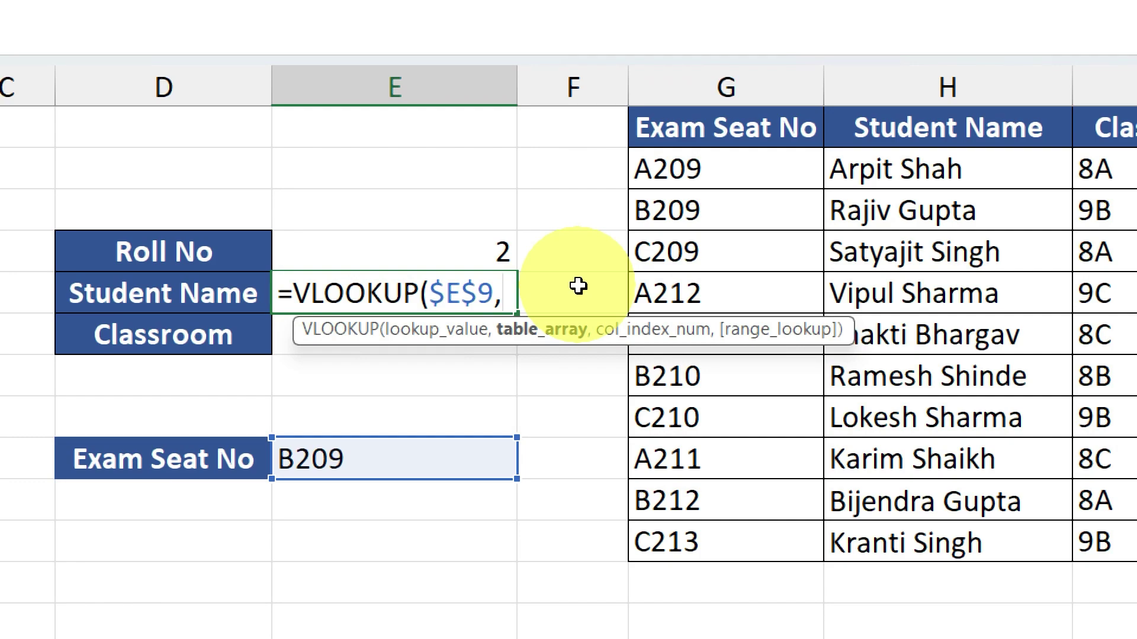
Use the named range Exam_Seat_No as the table array of the E5 VLOOKUP.
{"action": "type", "text": "exa"}
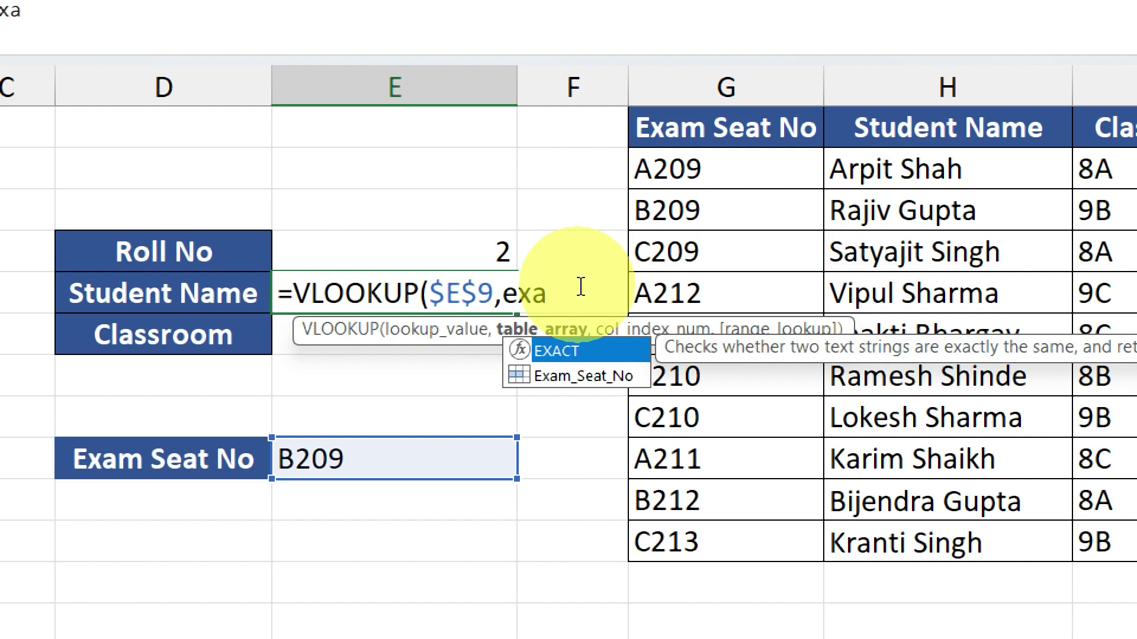
{"action": "type", "text": "m"}
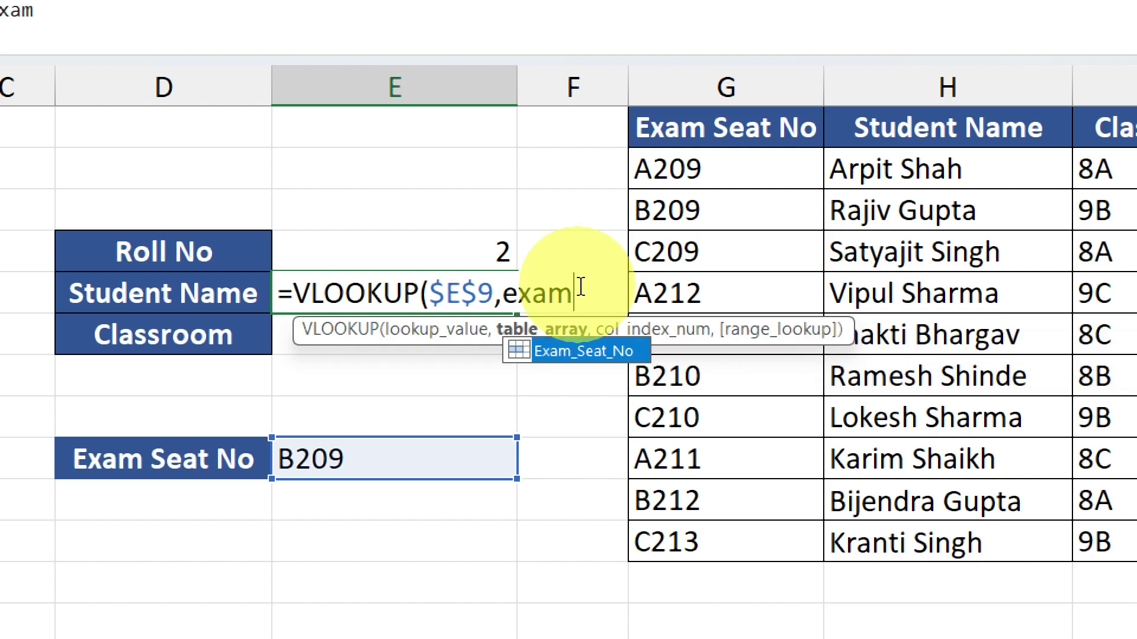
{"action": "key", "text": "Tab"}
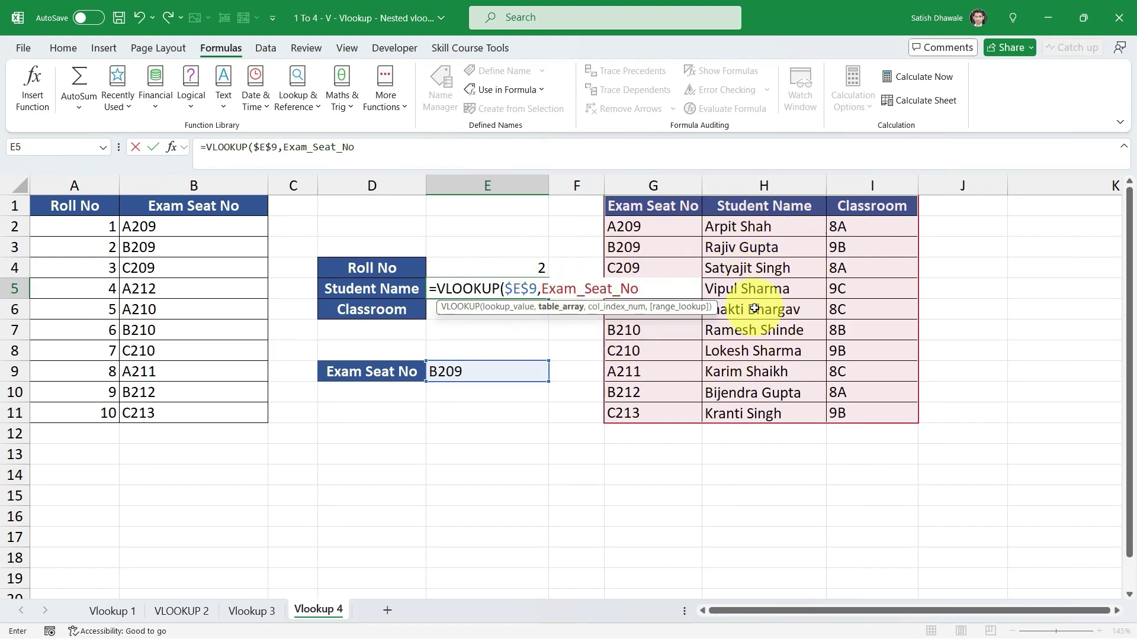
{"action": "type", "text": ","}
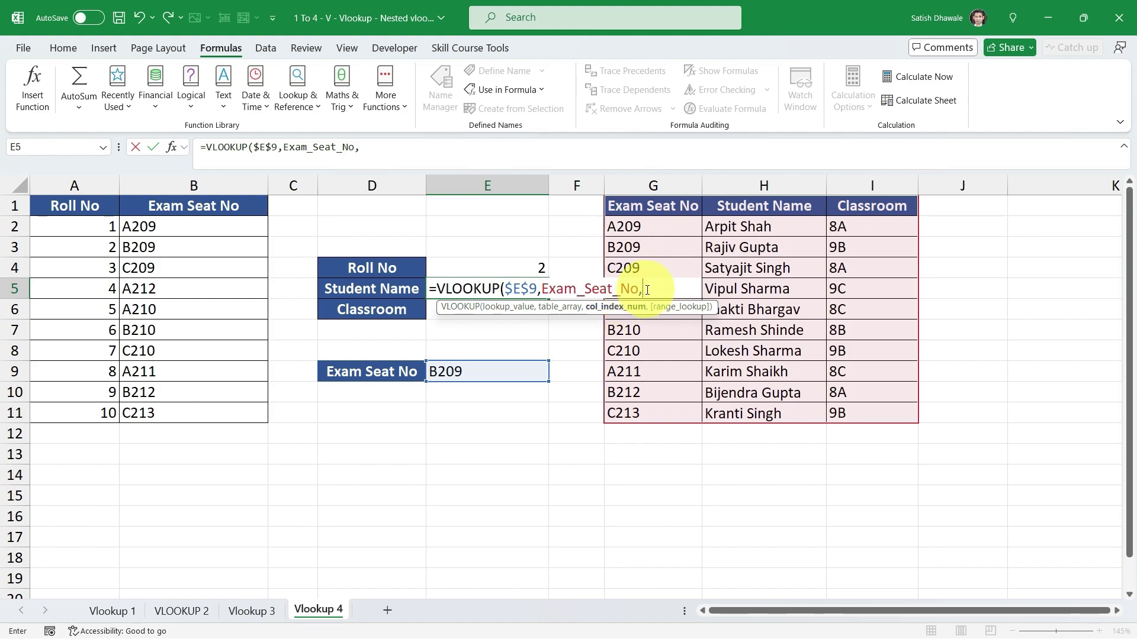
Enter row() as the column index of the E5 VLOOKUP and preview the value it evaluates to.
{"action": "type", "text": "2"}
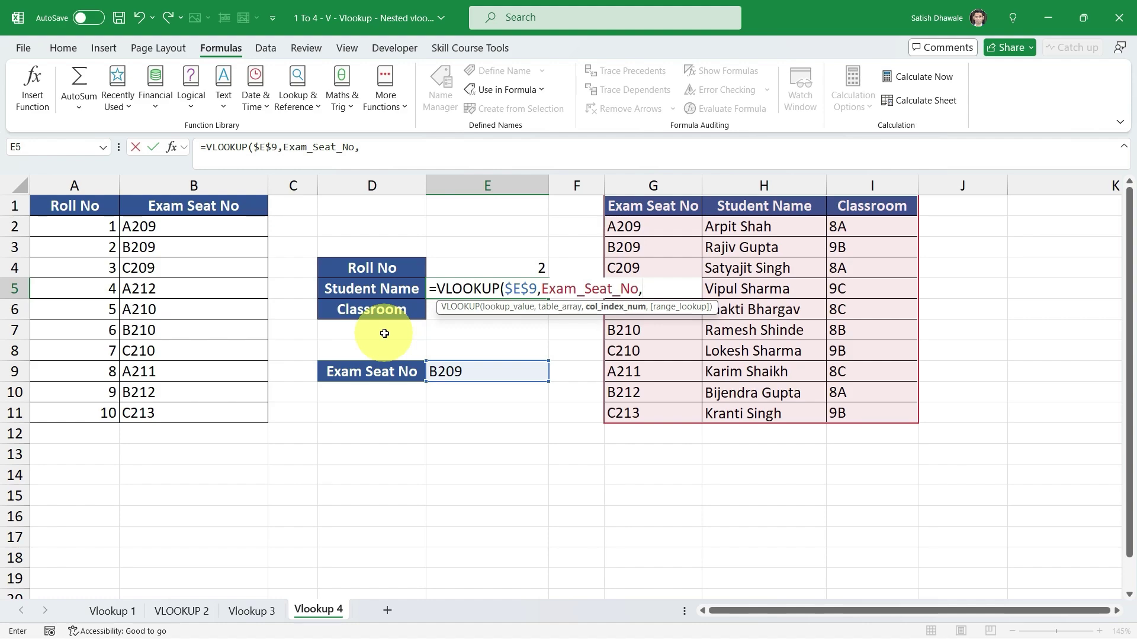
{"action": "type", "text": "row("}
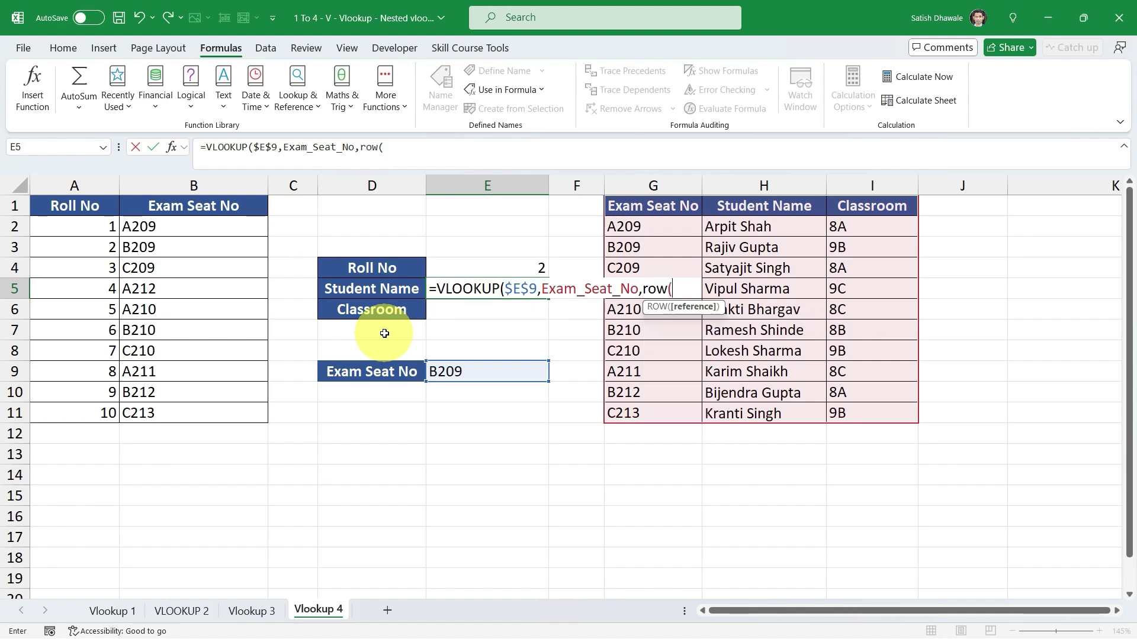
{"action": "type", "text": ")"}
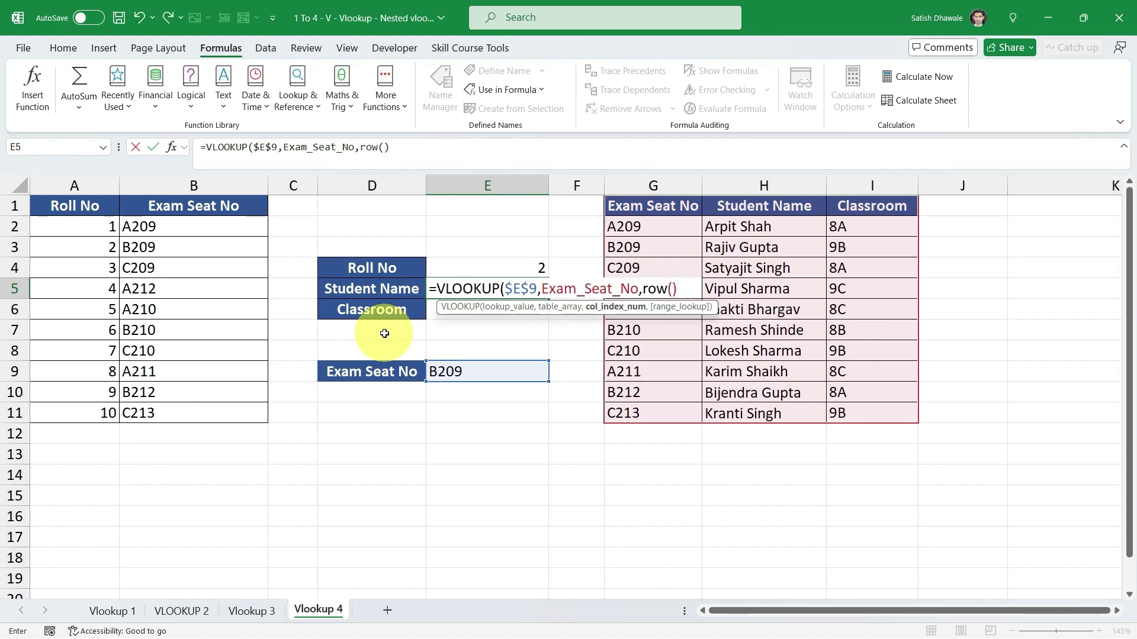
{"action": "left_click", "coordinate": [672, 289]}
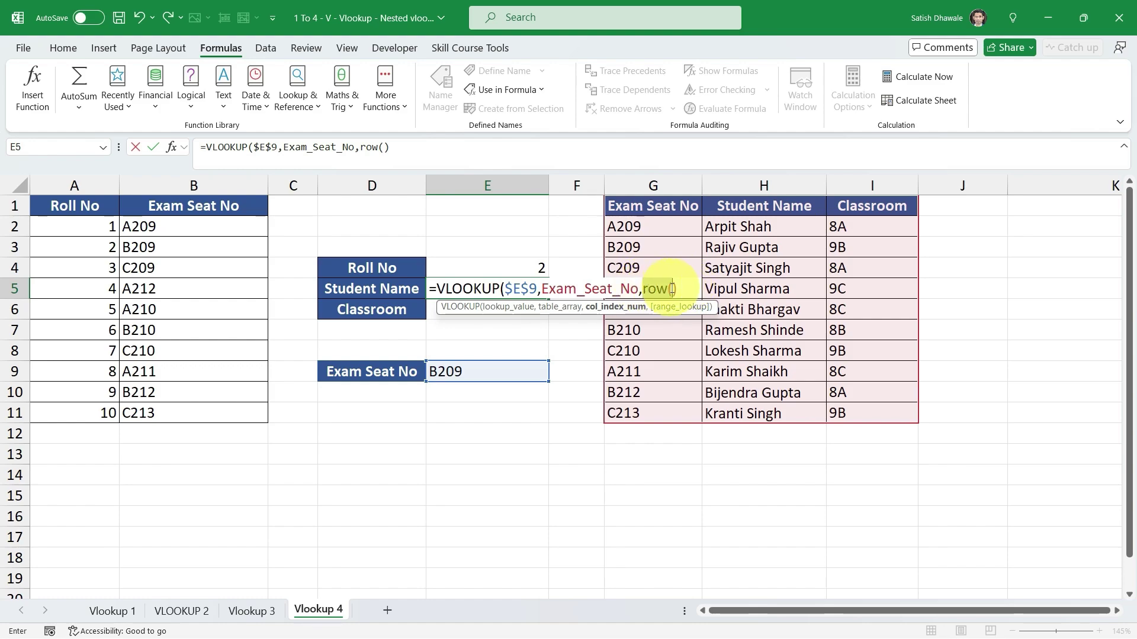
{"action": "double_click", "coordinate": [668, 291]}
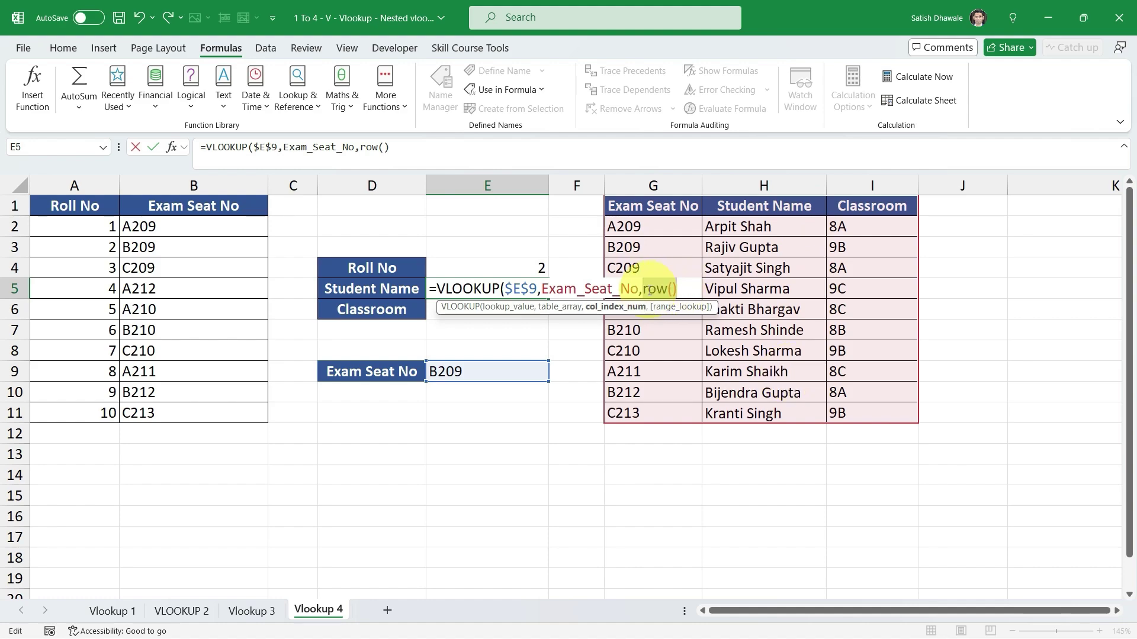
{"action": "mouse_move", "coordinate": [662, 288]}
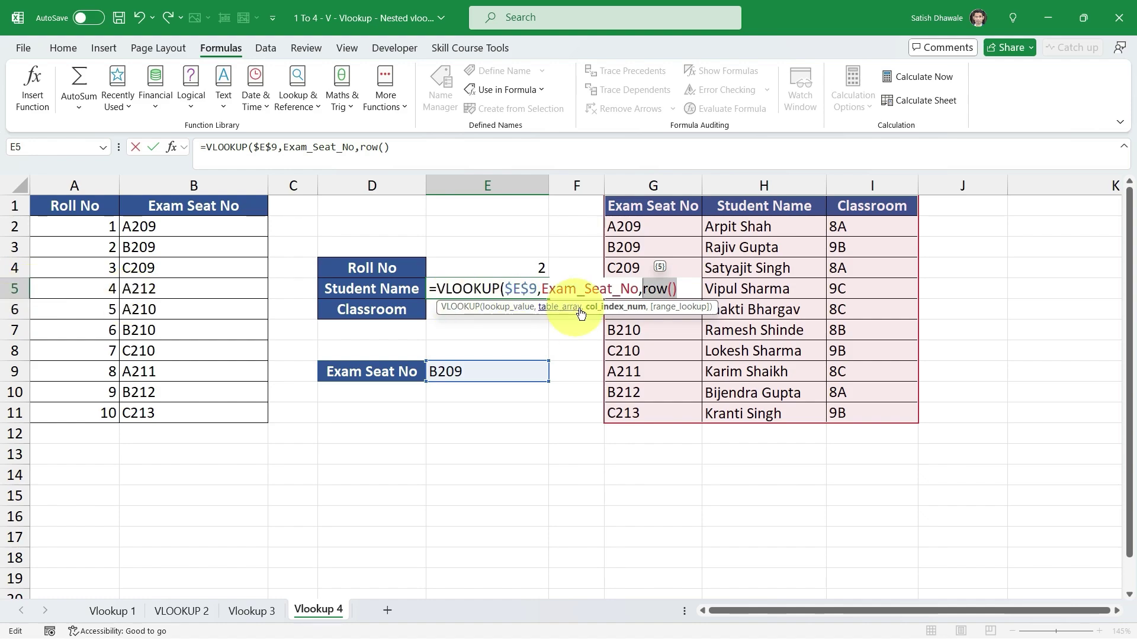
{"action": "left_click", "coordinate": [681, 289]}
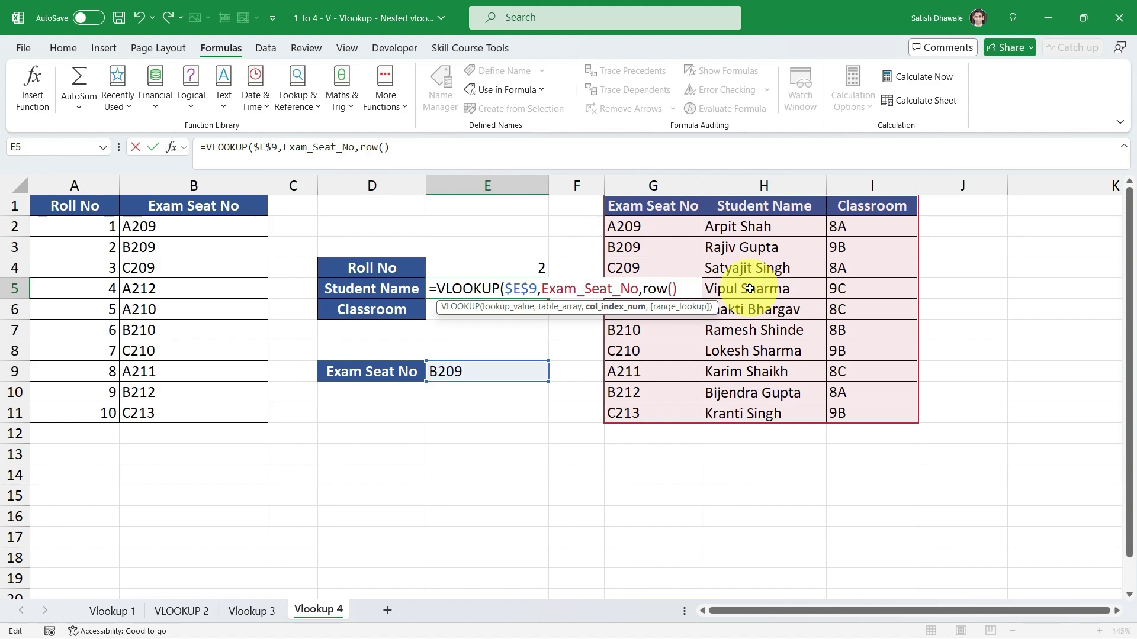
Extend the column index to row()-3, preview its value, and complete the E5 formula with range lookup 0.
{"action": "type", "text": "-3"}
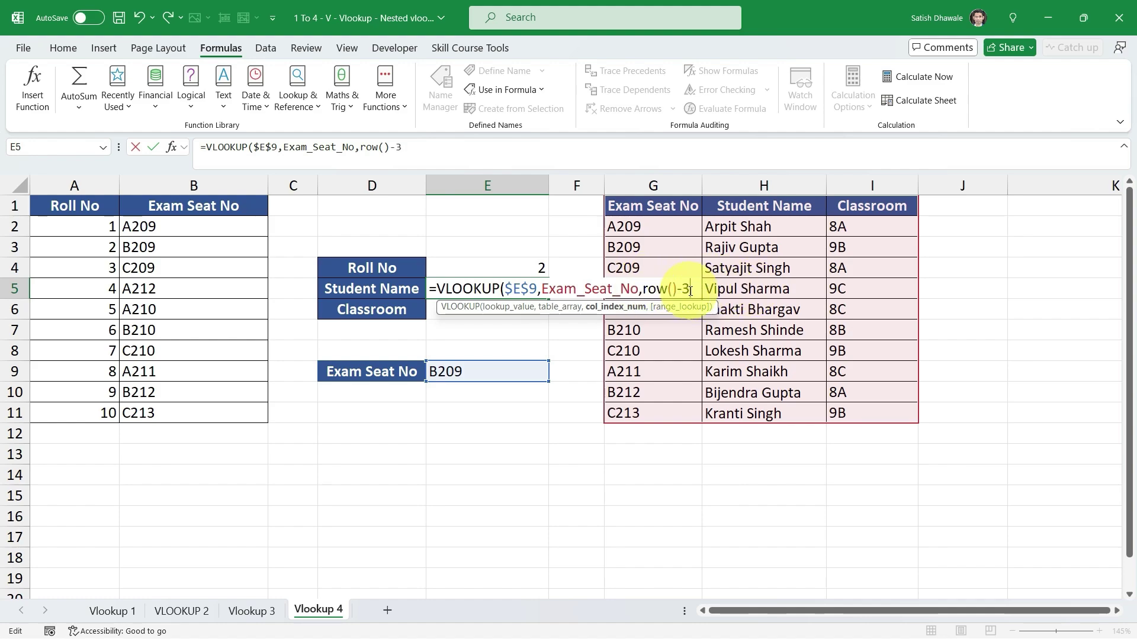
{"action": "left_click_drag", "start_coordinate": [642, 290], "coordinate": [690, 290]}
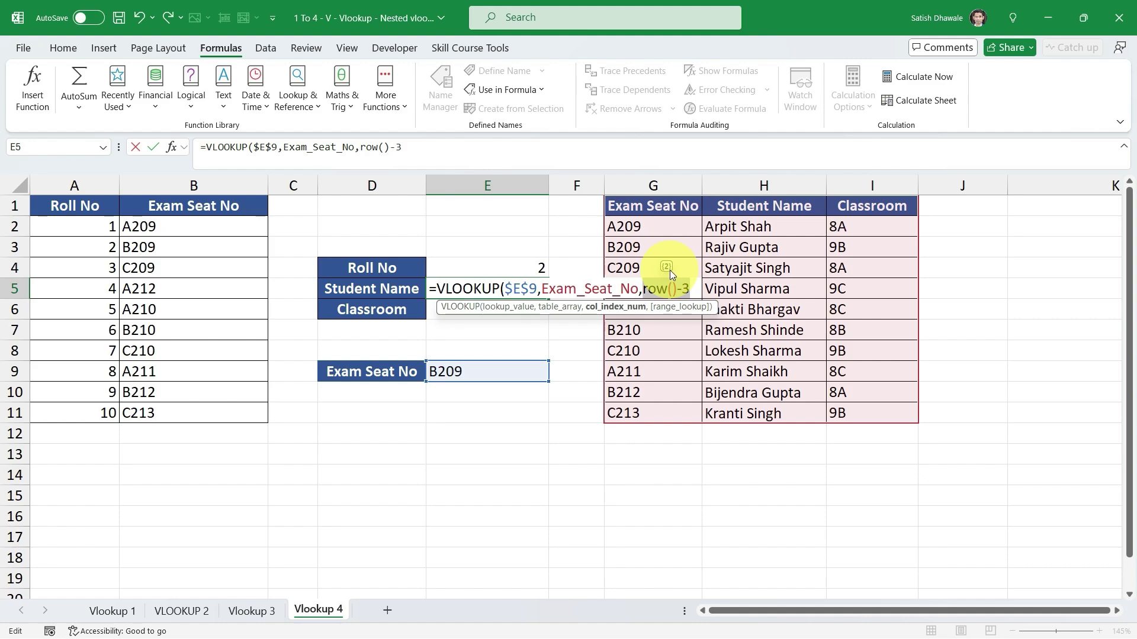
{"action": "left_click", "coordinate": [695, 289]}
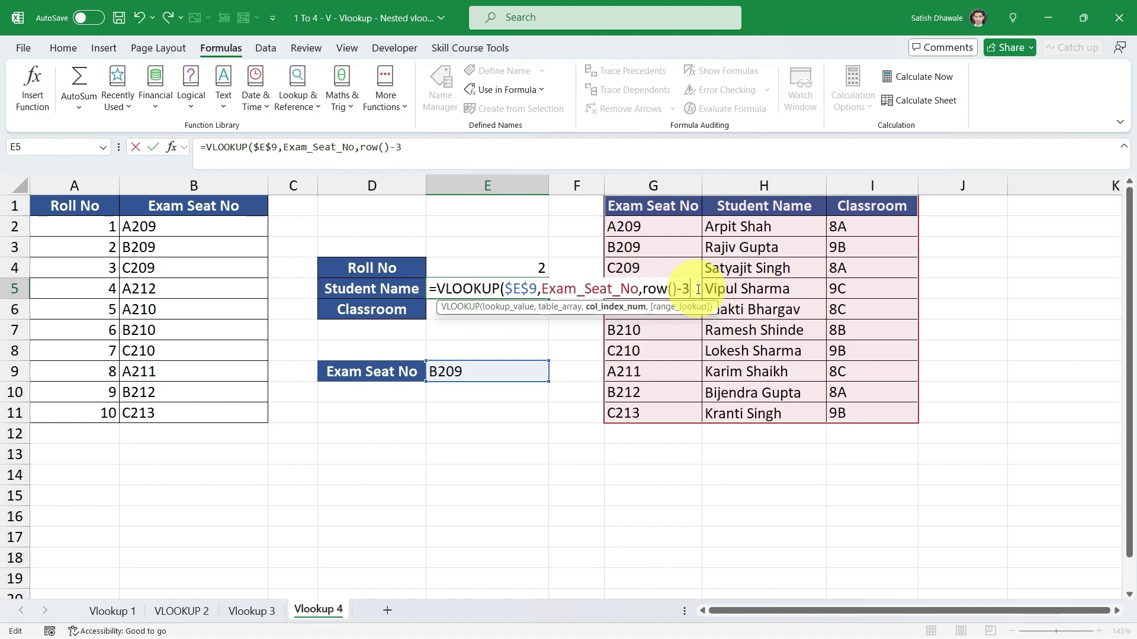
{"action": "type", "text": ","}
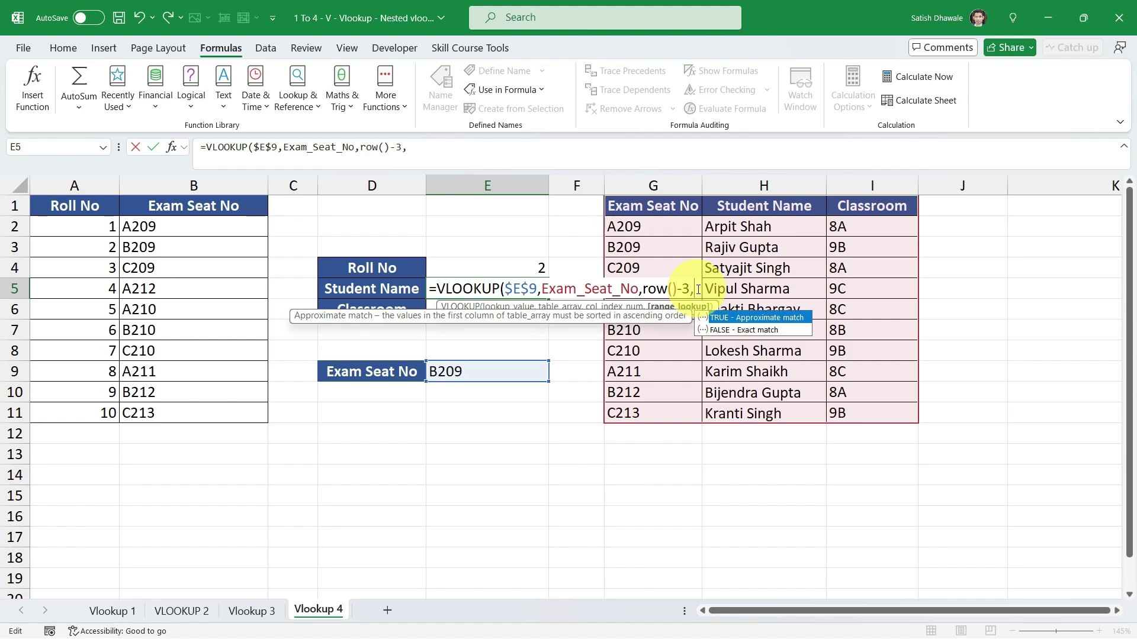
{"action": "type", "text": "0"}
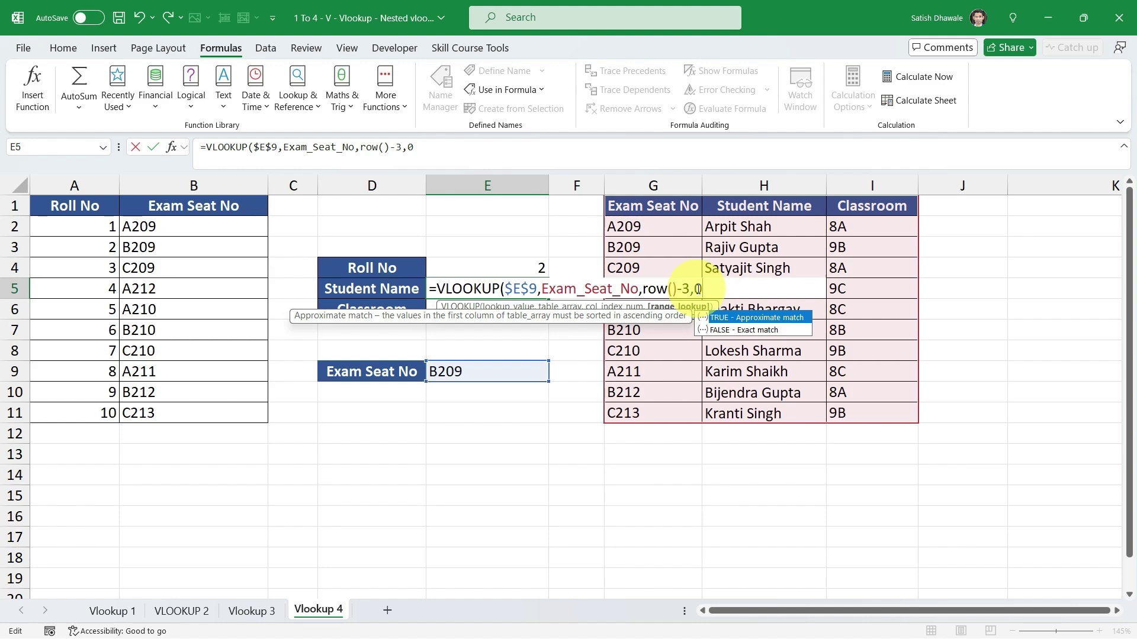
{"action": "type", "text": ")"}
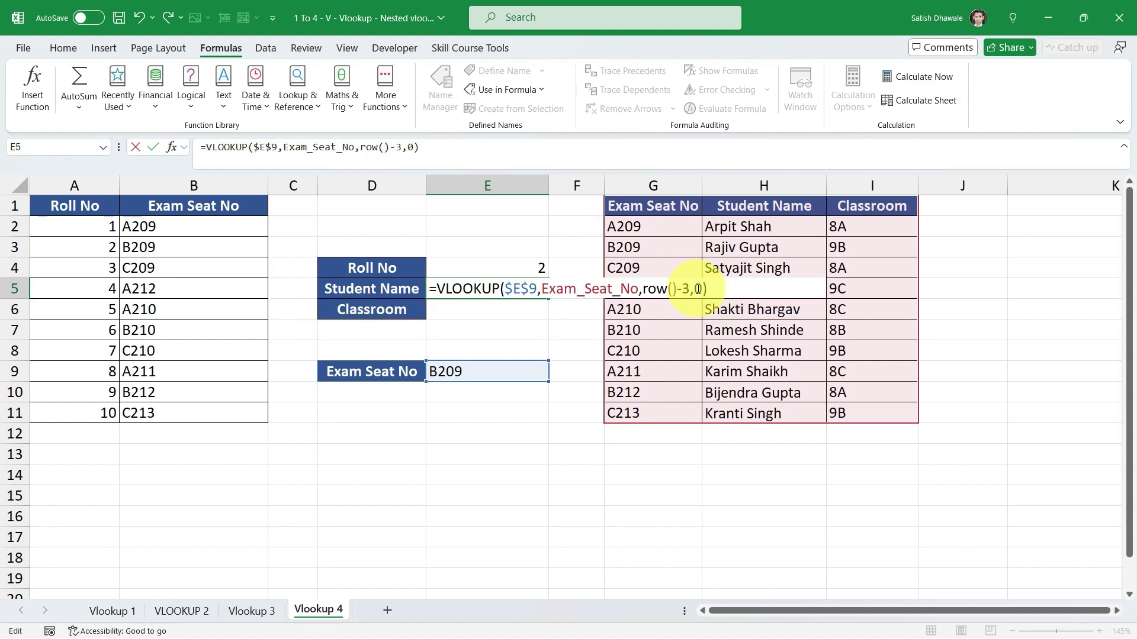
{"action": "key", "text": "Return"}
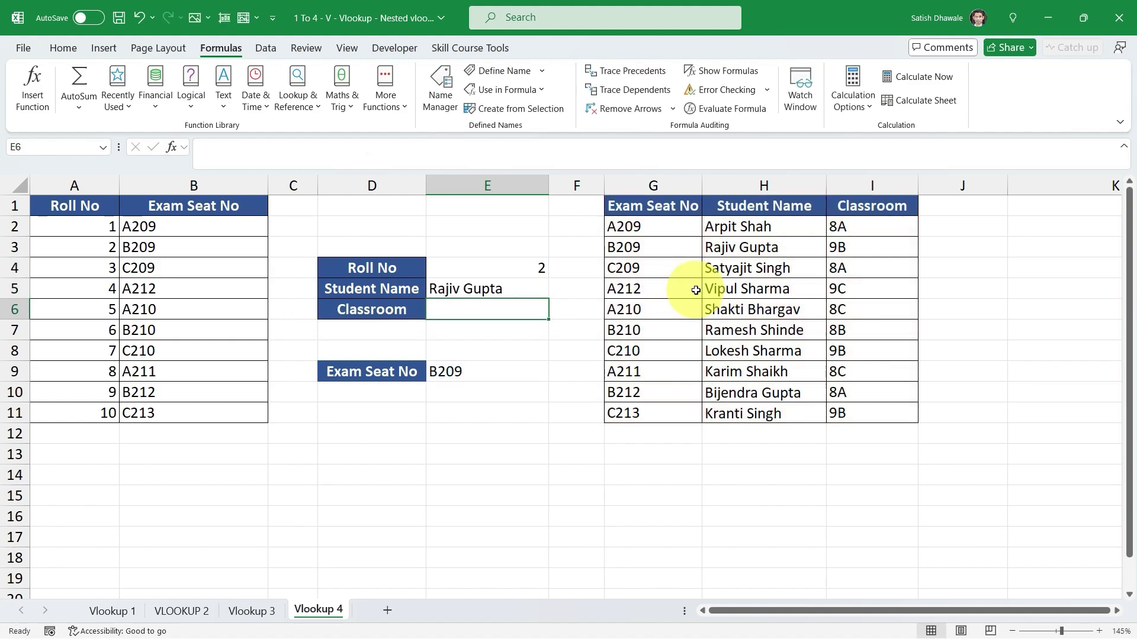
Fill the Student Name formula from E5 down to the Classroom cell E6.
{"action": "left_click", "coordinate": [516, 291]}
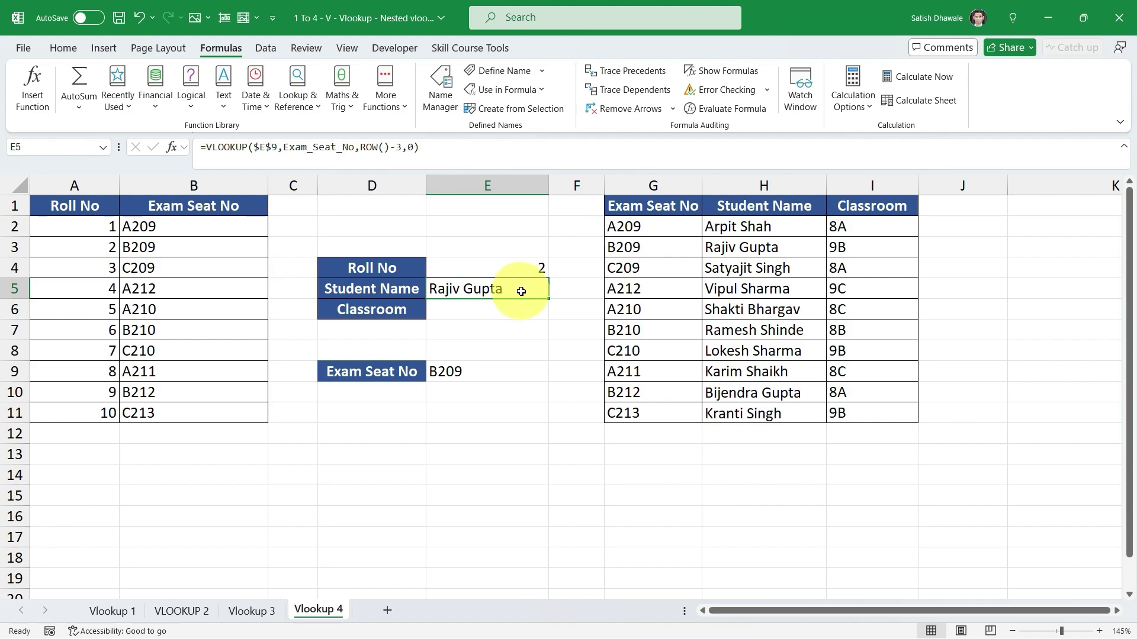
{"action": "left_click_drag", "start_coordinate": [551, 298], "coordinate": [515, 312]}
{"action": "left_click", "coordinate": [505, 310]}
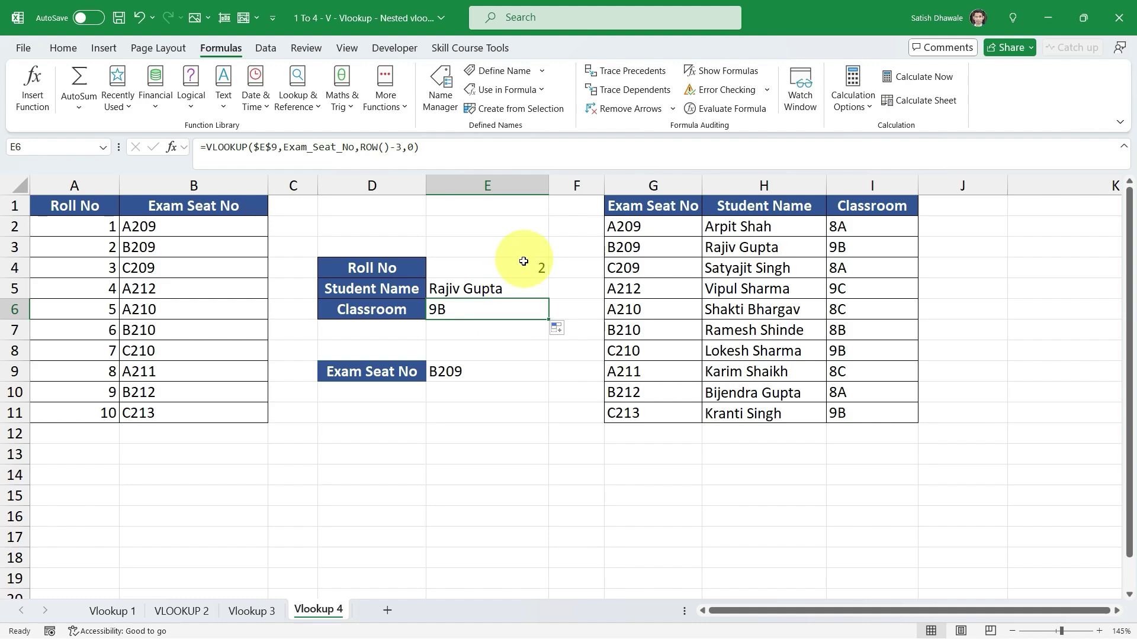
Test the lookups by setting the roll number in E4 to 4 and comparing the results with the A212 row in G5:I5.
{"action": "left_click", "coordinate": [524, 265]}
{"action": "type", "text": "4"}
{"action": "key", "text": "Return"}
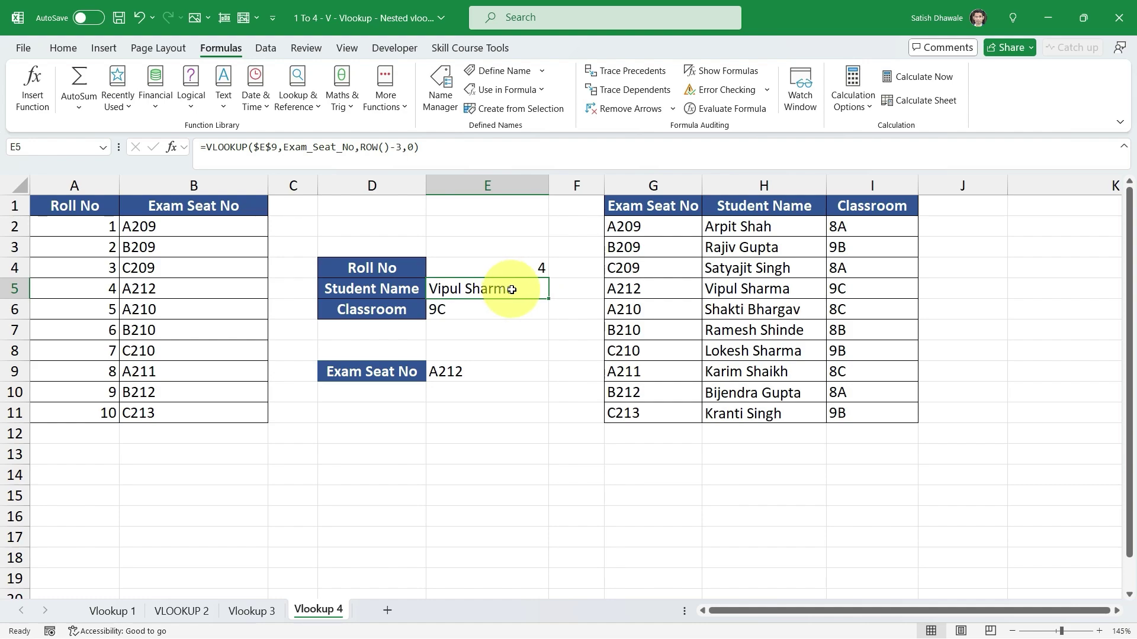
{"action": "left_click", "coordinate": [508, 309]}
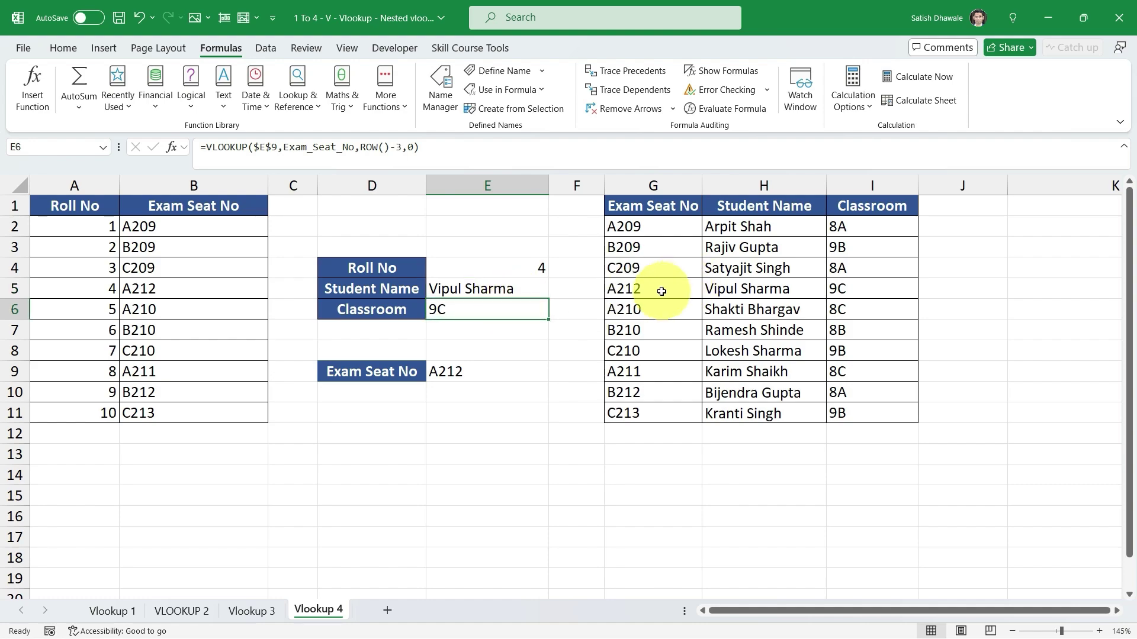
{"action": "left_click_drag", "start_coordinate": [657, 290], "coordinate": [870, 297]}
{"action": "key", "text": "ctrl+b"}
{"action": "key", "text": "ctrl+z"}
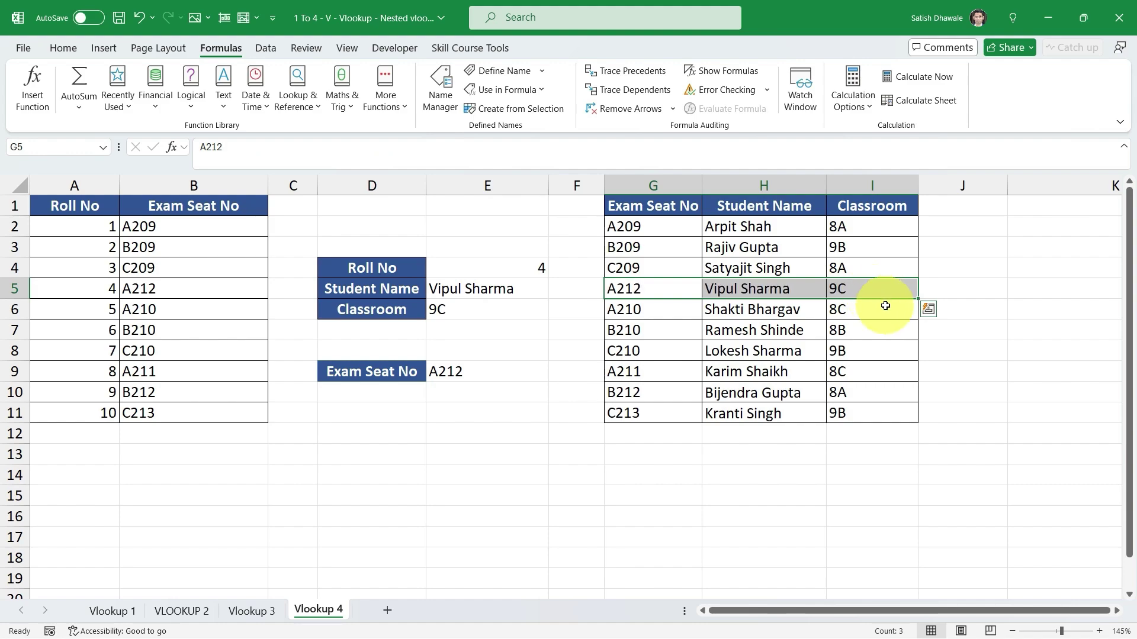
Review how the roll number in E4, the seat number formula in E9 and the lookups in E5:E6 depend on each other.
{"action": "left_click", "coordinate": [529, 268]}
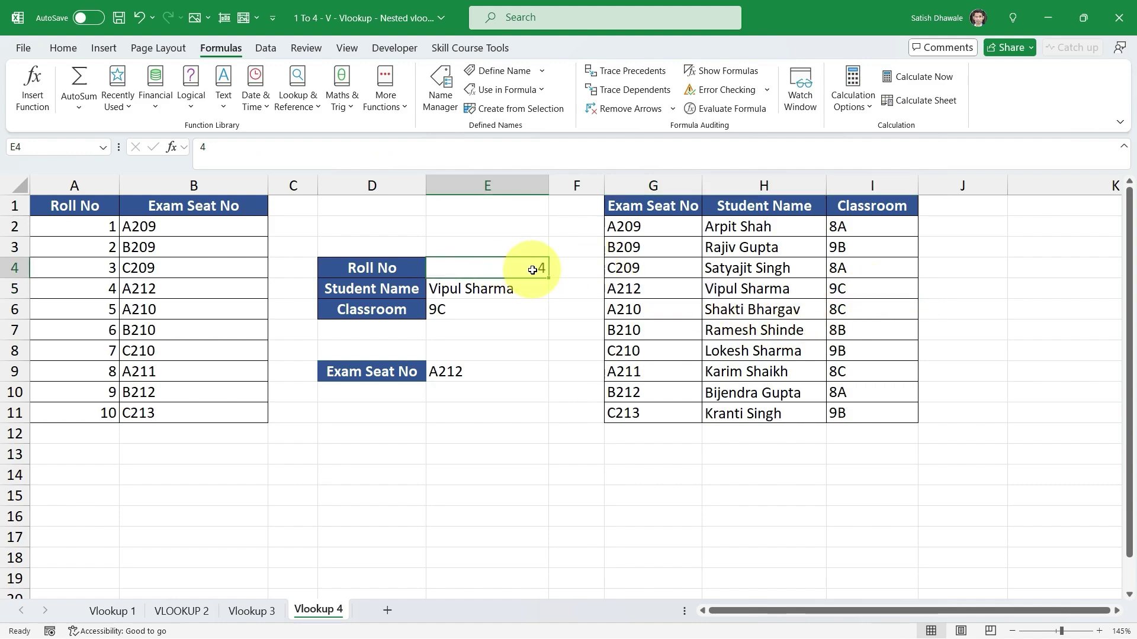
{"action": "left_click", "coordinate": [471, 373]}
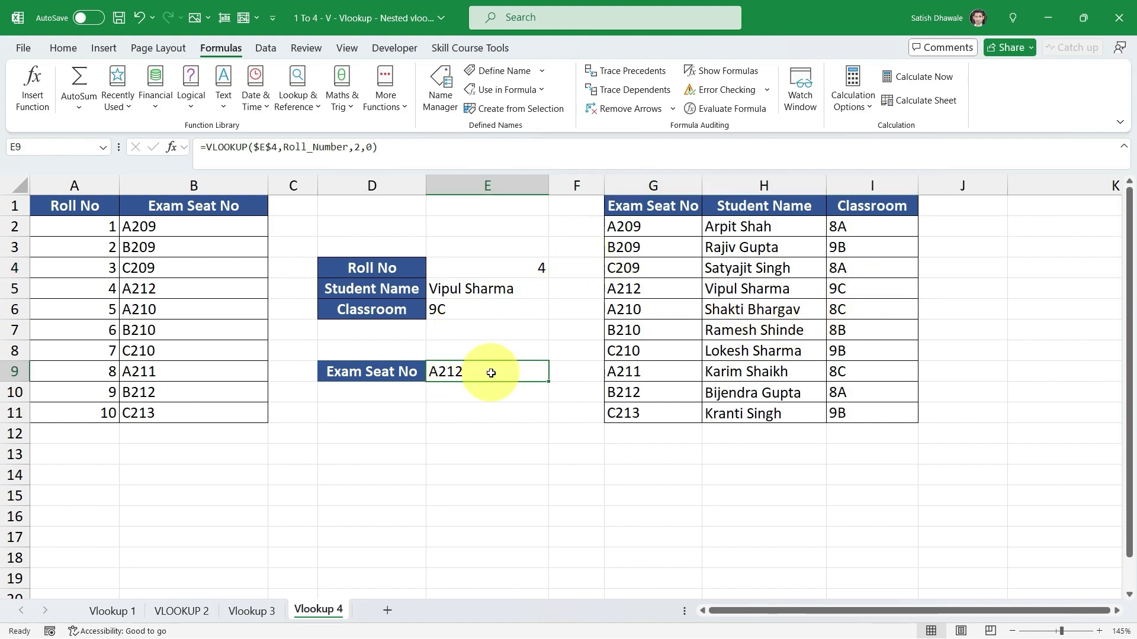
{"action": "left_click", "coordinate": [501, 286]}
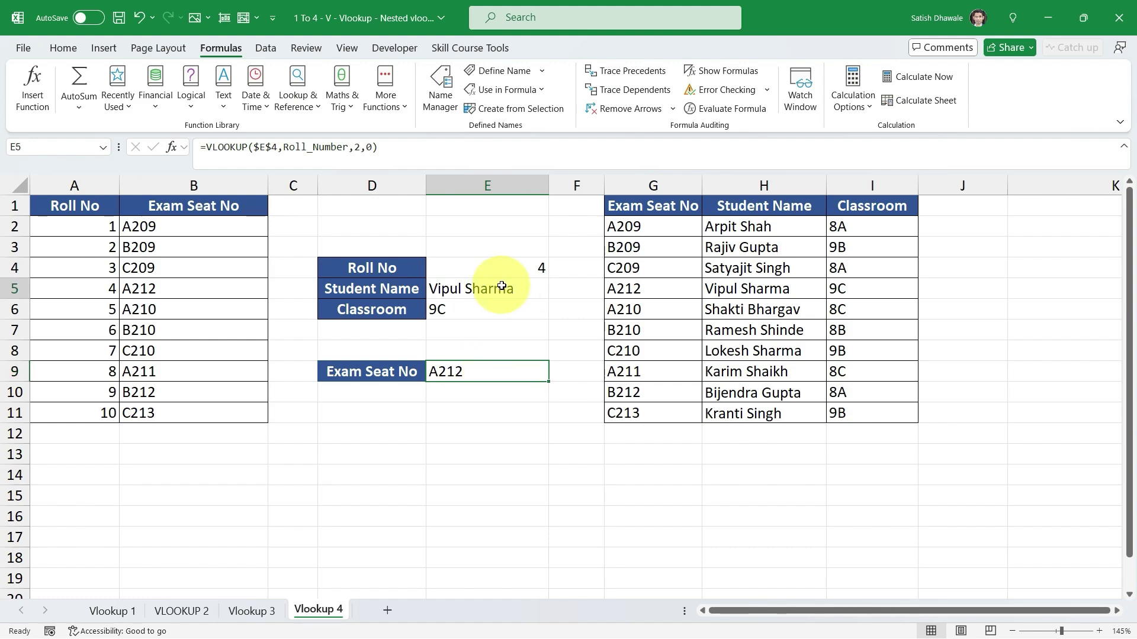
{"action": "left_click_drag", "start_coordinate": [501, 286], "coordinate": [497, 309]}
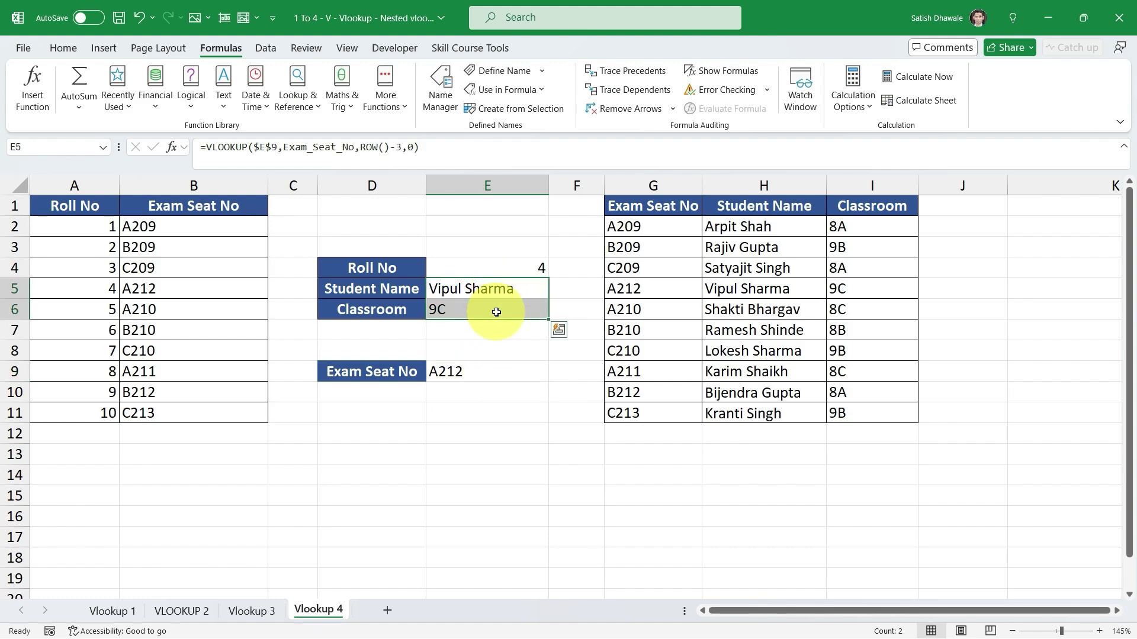
Delete the Exam Seat No formula in E9 to check its effect on E5:E6, and undo the deletion.
{"action": "left_click", "coordinate": [488, 371]}
{"action": "key", "text": "Delete"}
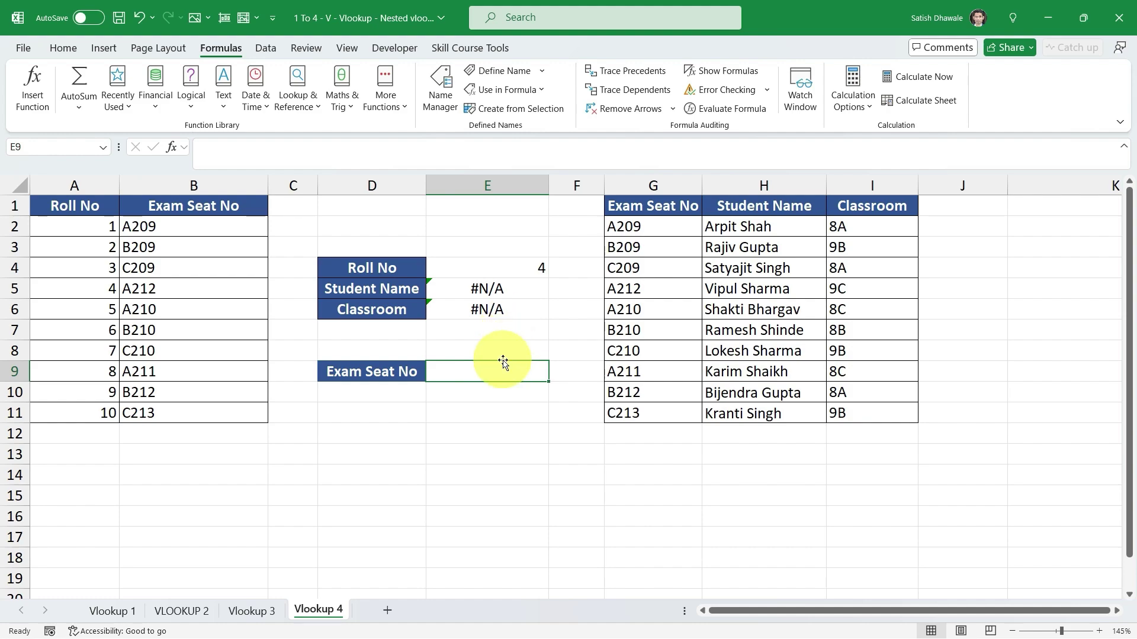
{"action": "key", "text": "ctrl+z"}
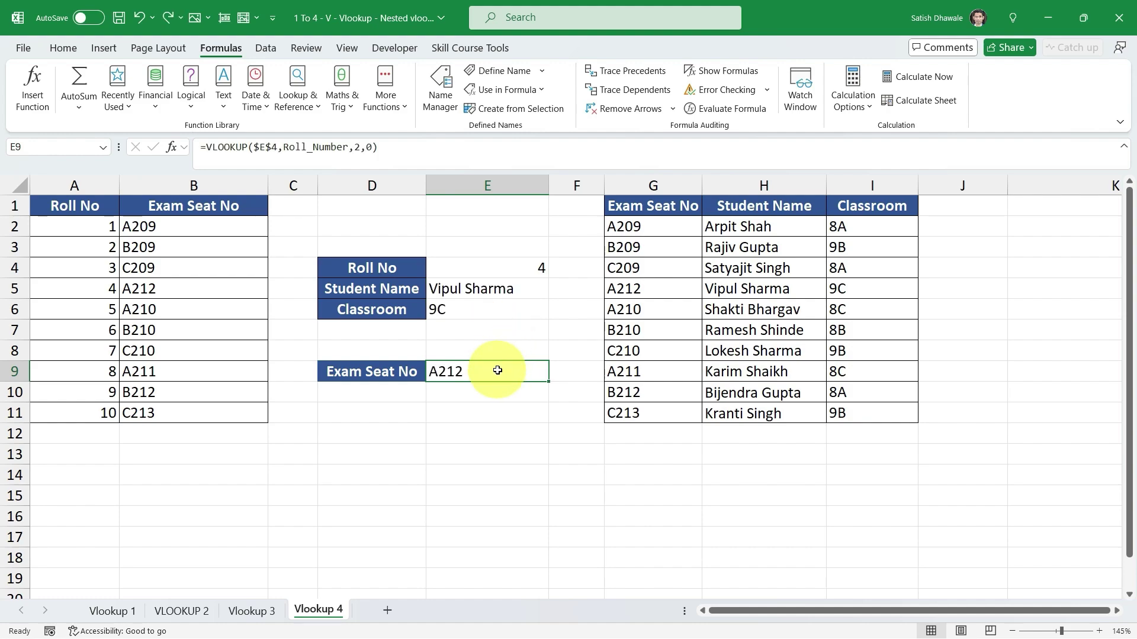
Inspect the VLOOKUP expression after the equals sign in the Exam Seat No formula in E9.
{"action": "double_click", "coordinate": [497, 370]}
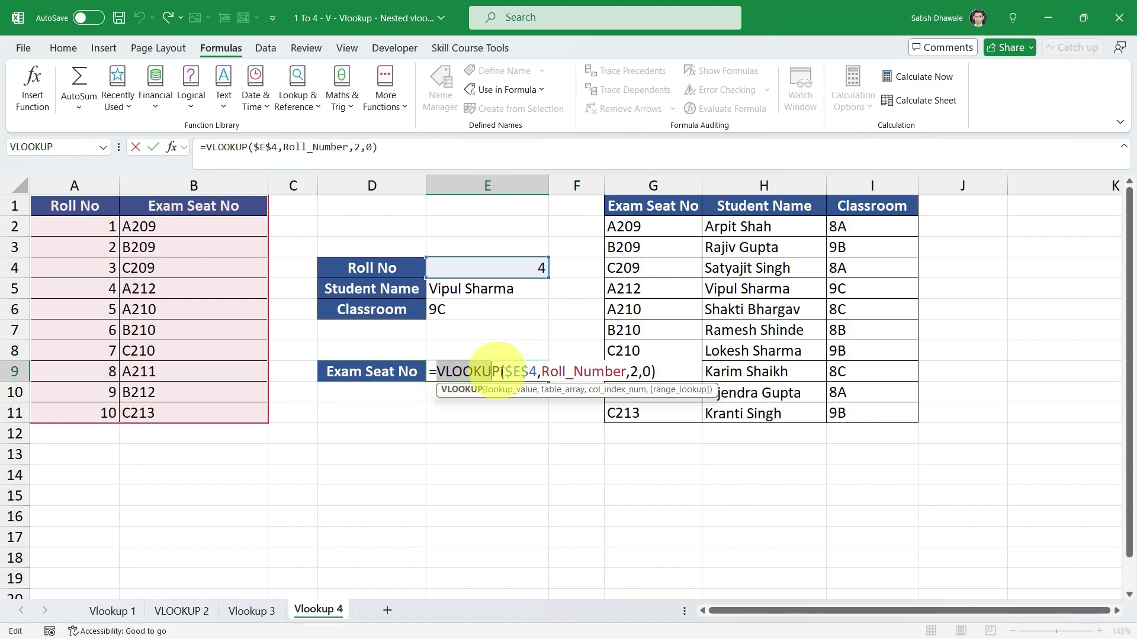
{"action": "left_click_drag", "start_coordinate": [502, 372], "coordinate": [680, 373]}
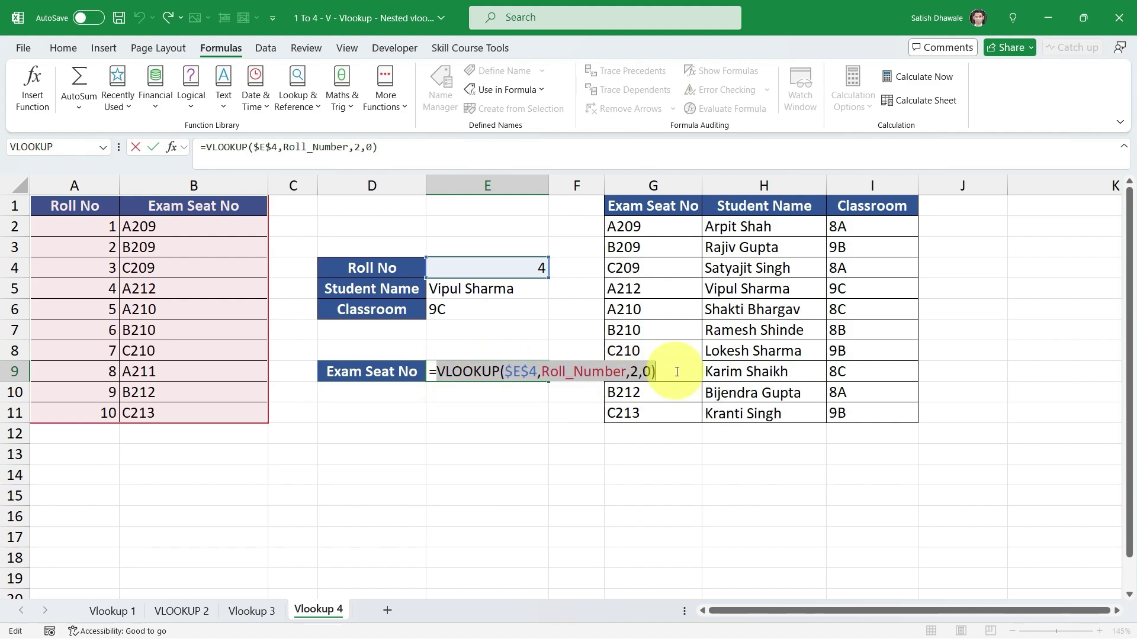
{"action": "key", "text": "Escape"}
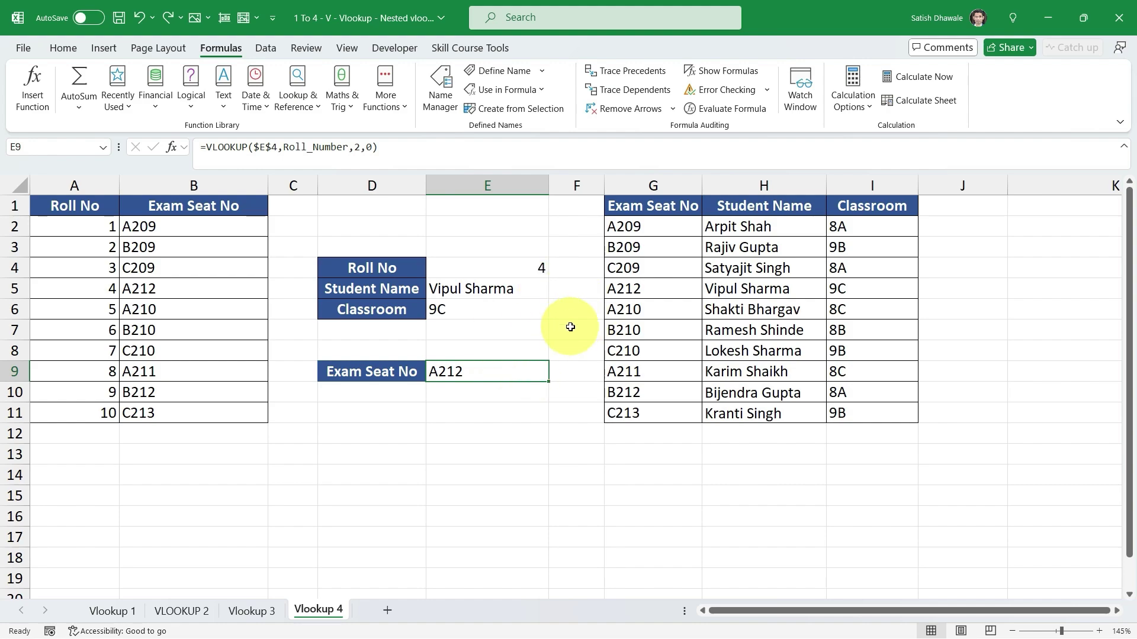
Try clearing the Exam Seat No formula from E9 and opening the Student Name formula in E5.
{"action": "double_click", "coordinate": [495, 370]}
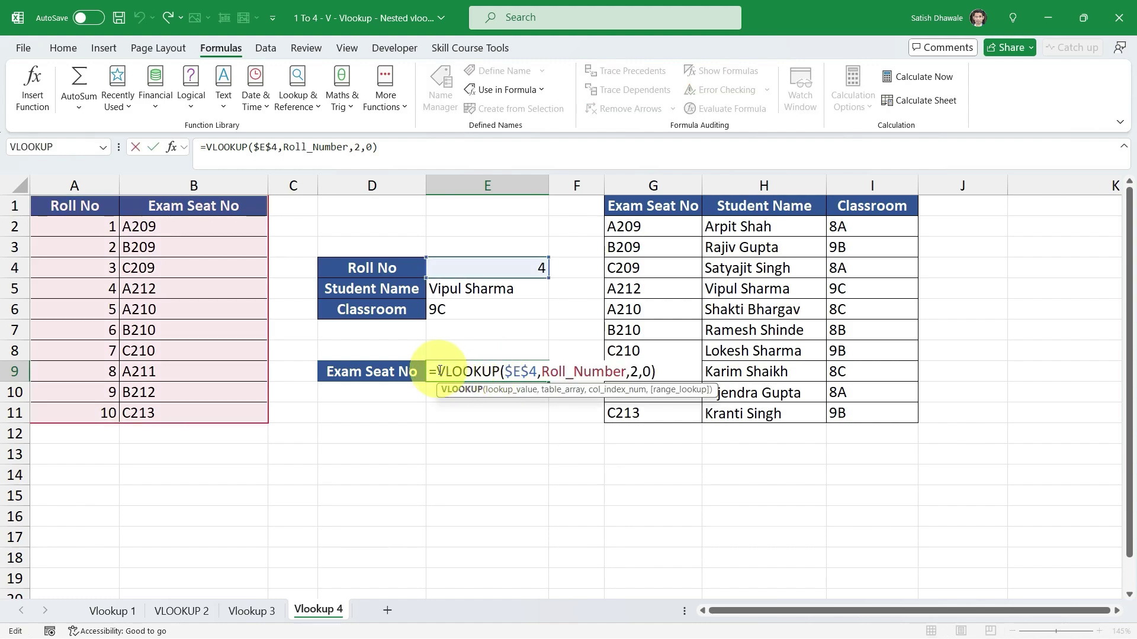
{"action": "left_click", "coordinate": [659, 373]}
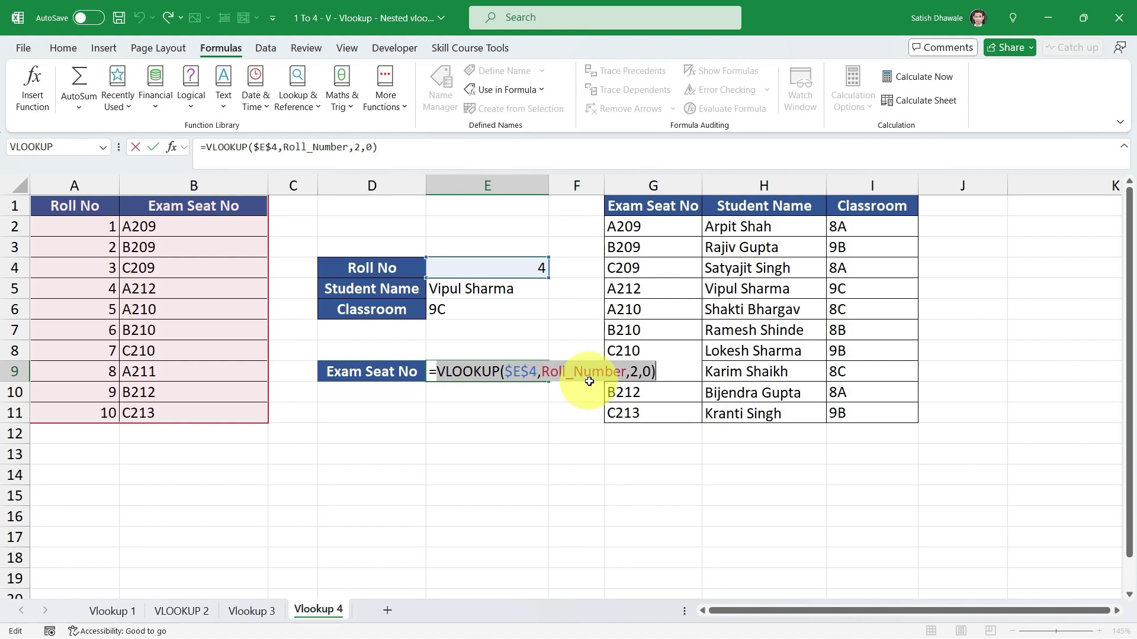
{"action": "key", "text": "BackSpace"}
{"action": "key", "text": "BackSpace"}
{"action": "key", "text": "Return"}
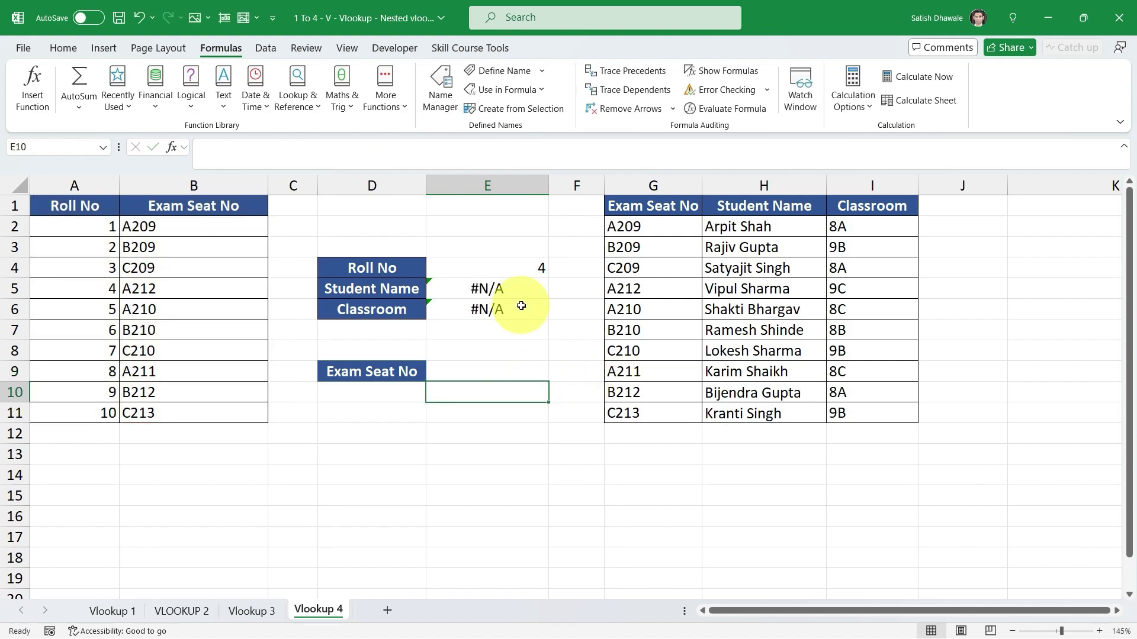
{"action": "left_click", "coordinate": [515, 287]}
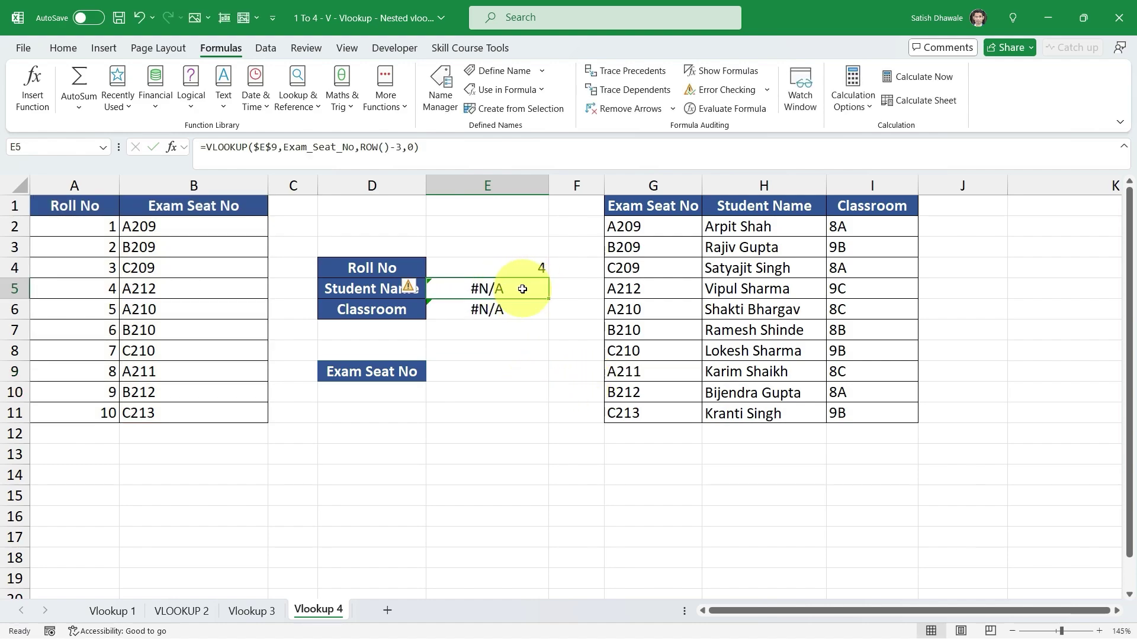
{"action": "double_click", "coordinate": [518, 289]}
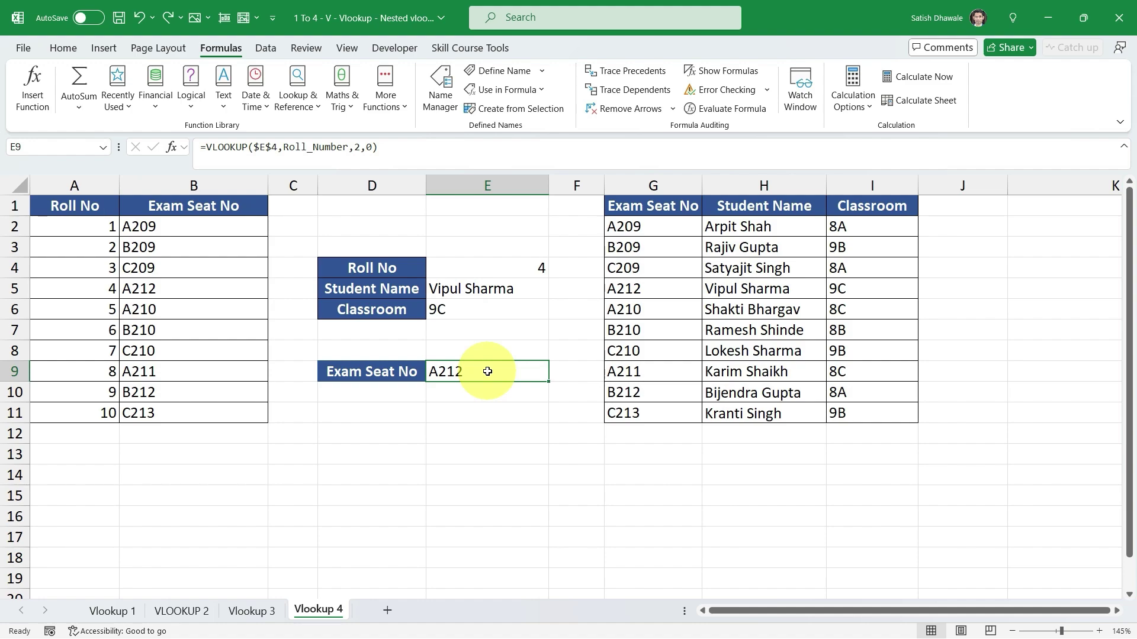
Cut VLOOKUP($E$4,Roll_Number,2,0) out of the Exam Seat No formula in E9 and leave the cell empty.
{"action": "double_click", "coordinate": [487, 371]}
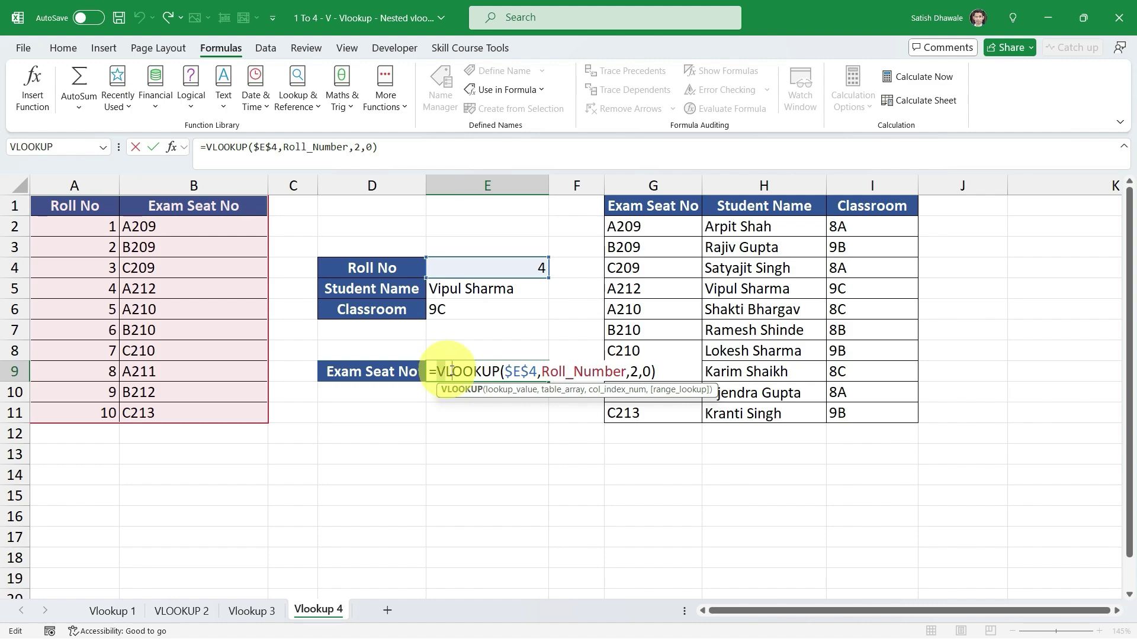
{"action": "left_click_drag", "start_coordinate": [438, 372], "coordinate": [657, 371]}
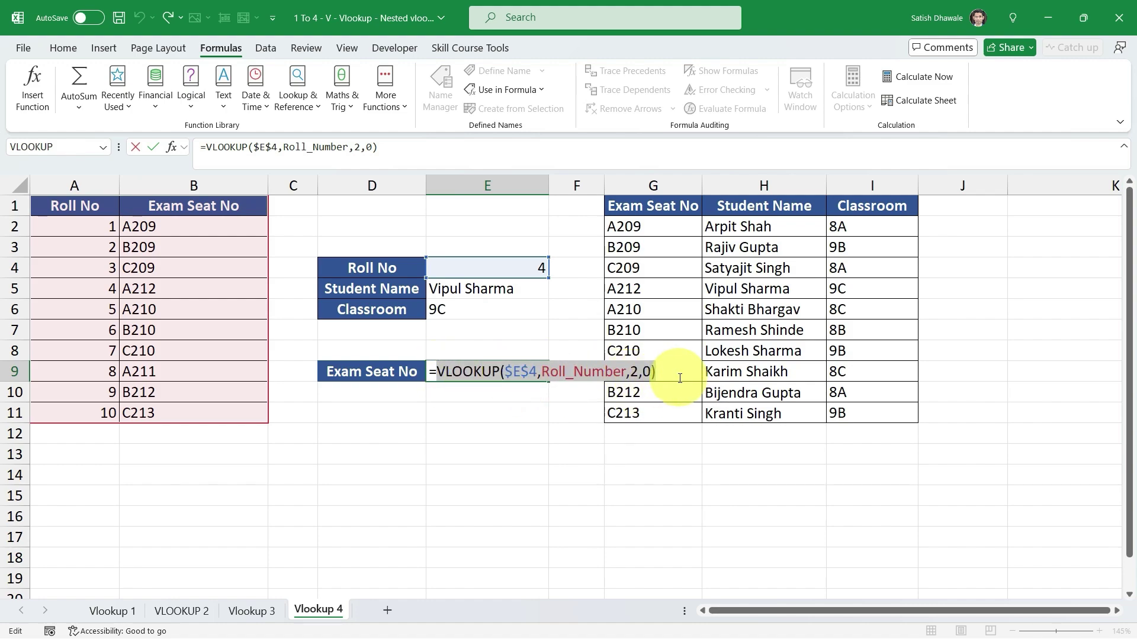
{"action": "key", "text": "ctrl+x"}
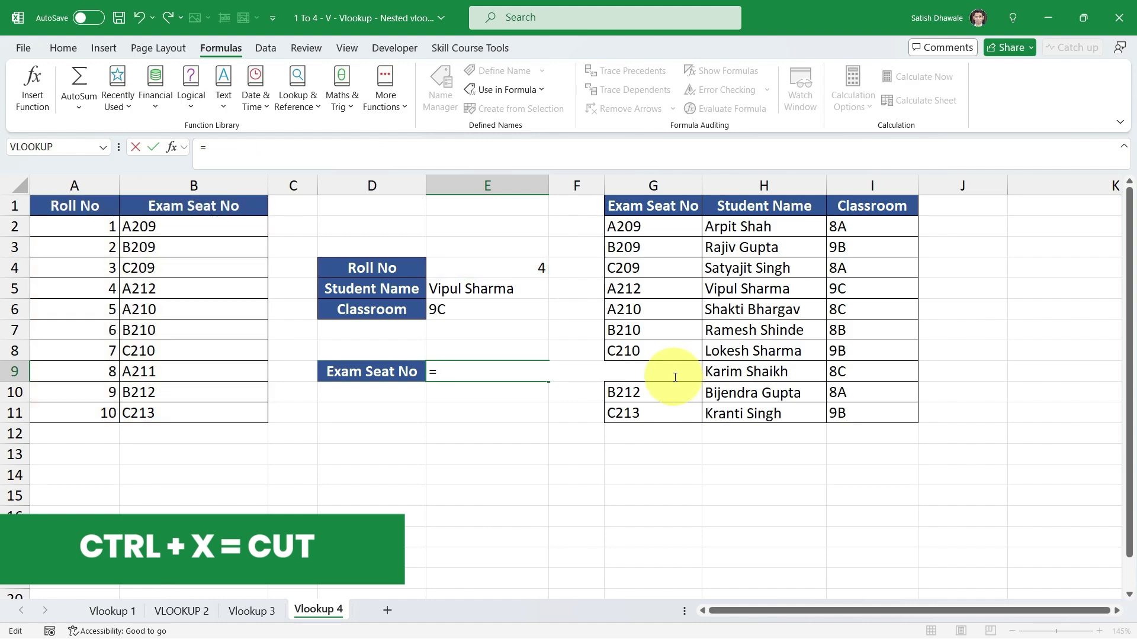
{"action": "key", "text": "BackSpace"}
{"action": "key", "text": "Return"}
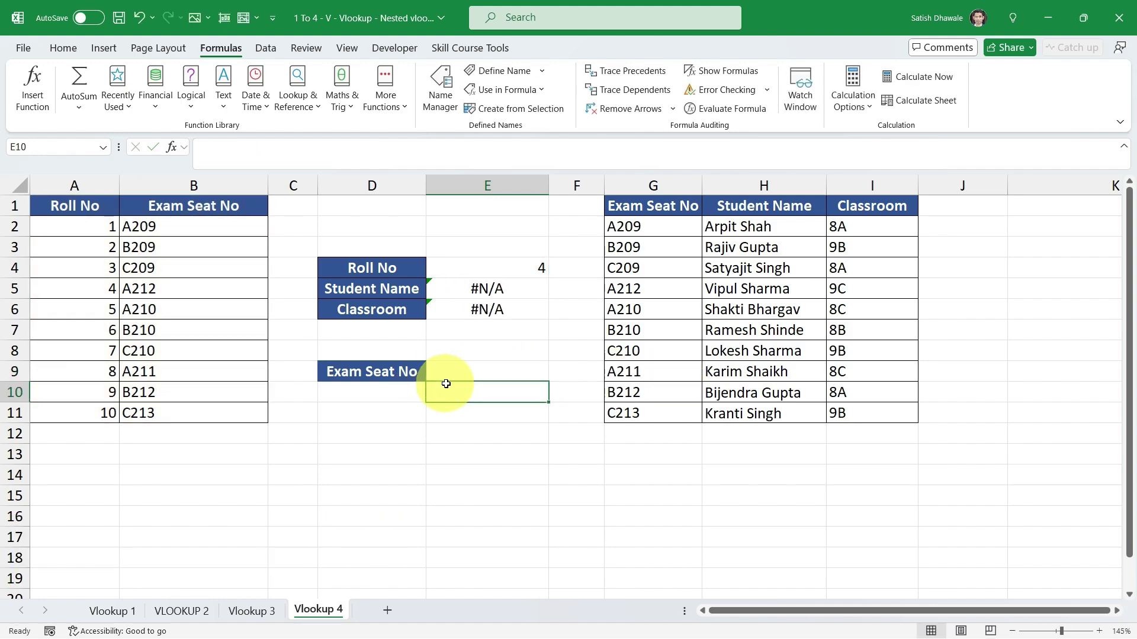
Replace $E$9 in the Student Name formula in E5 with the cut VLOOKUP($E$4,Roll_Number,2,0) and fill the formula down to E6.
{"action": "left_click", "coordinate": [482, 288]}
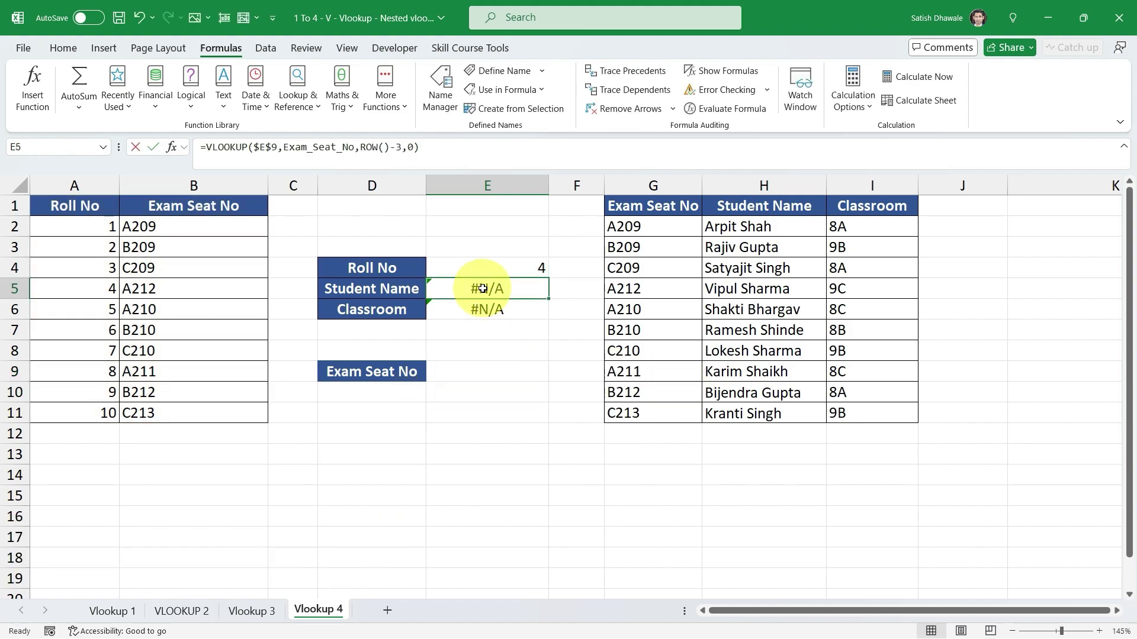
{"action": "double_click", "coordinate": [483, 288]}
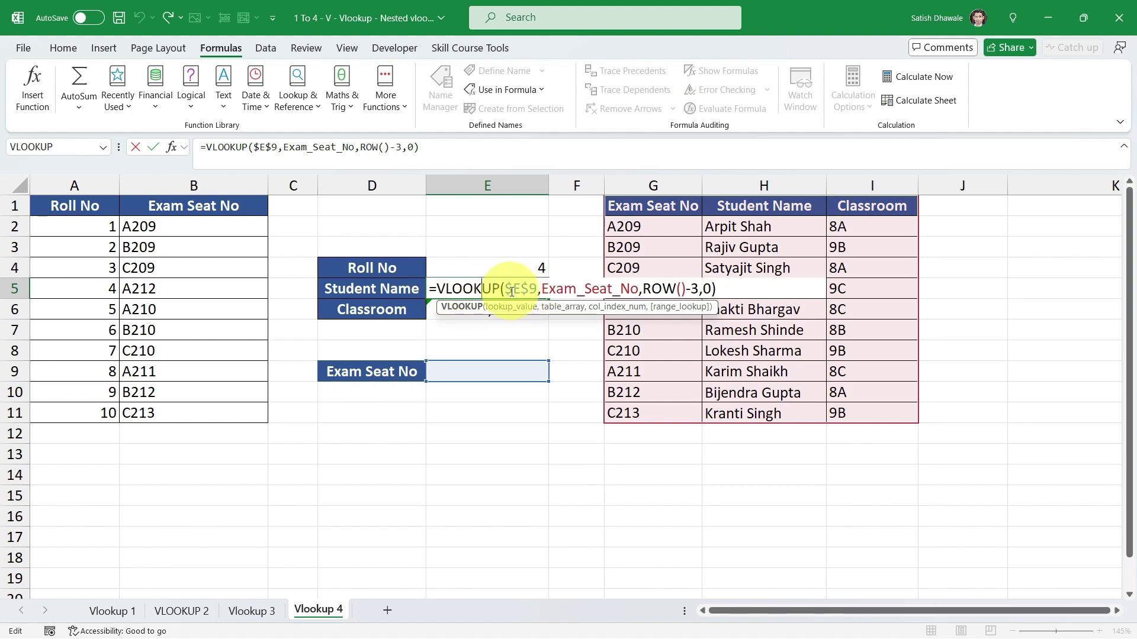
{"action": "left_click_drag", "start_coordinate": [505, 290], "coordinate": [537, 291]}
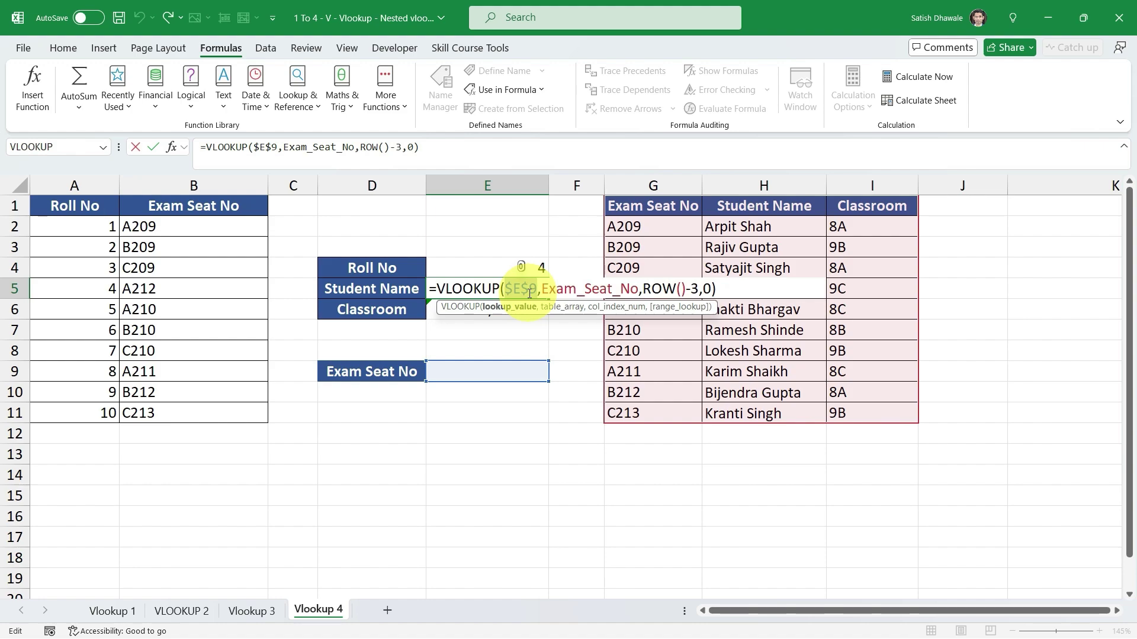
{"action": "key", "text": "ctrl+v"}
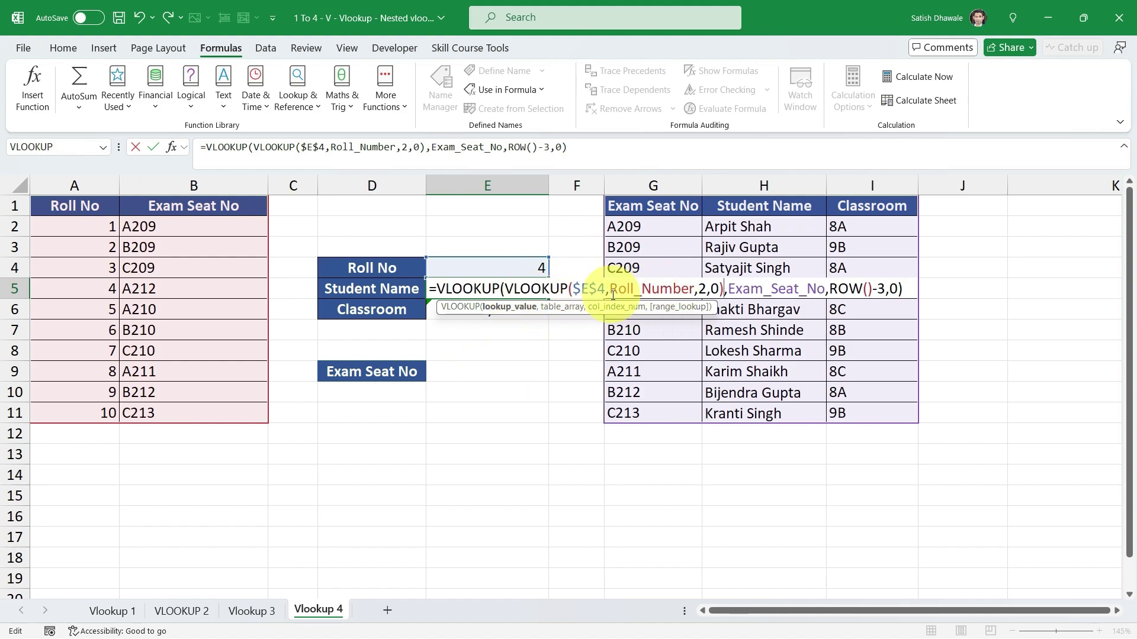
{"action": "key", "text": "ctrl+z"}
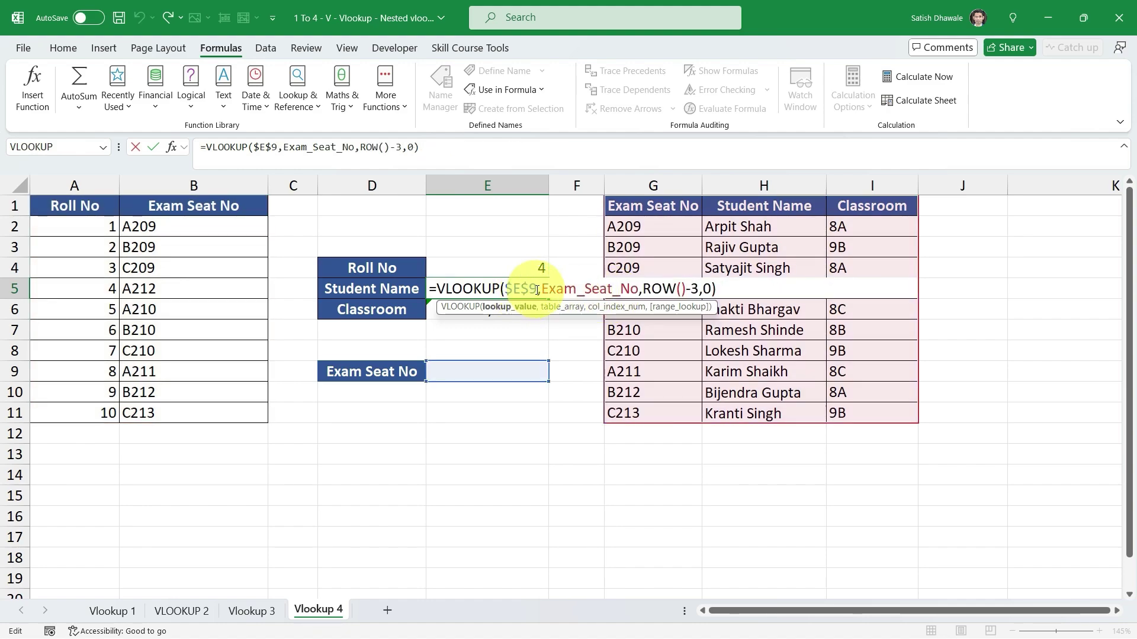
{"action": "double_click", "coordinate": [524, 290]}
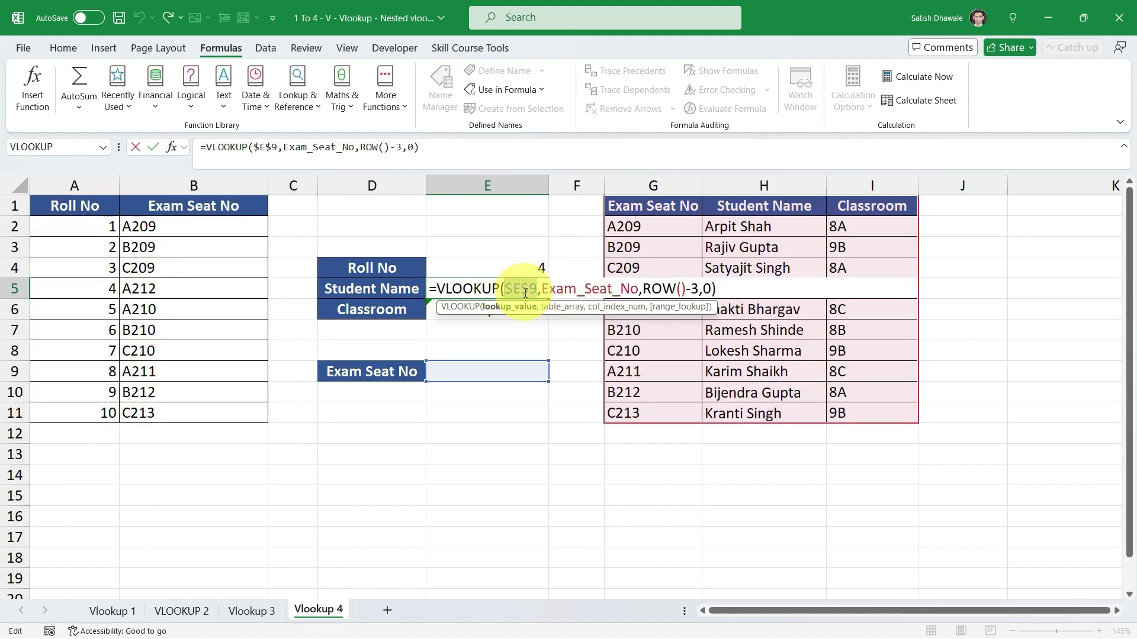
{"action": "key", "text": "ctrl+v"}
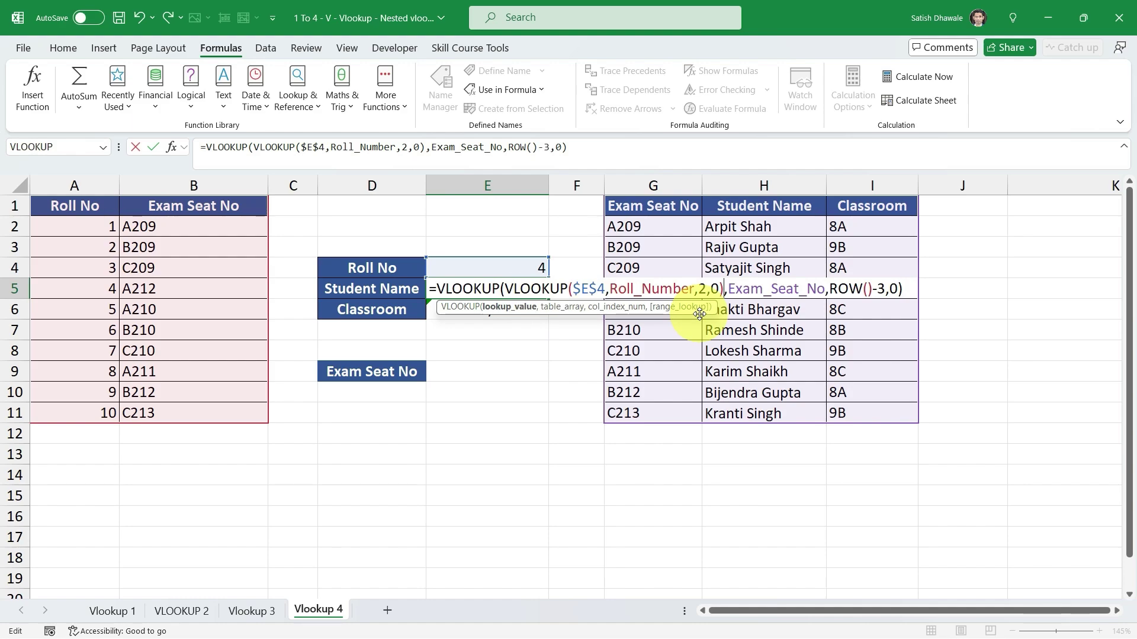
{"action": "left_click", "coordinate": [513, 289]}
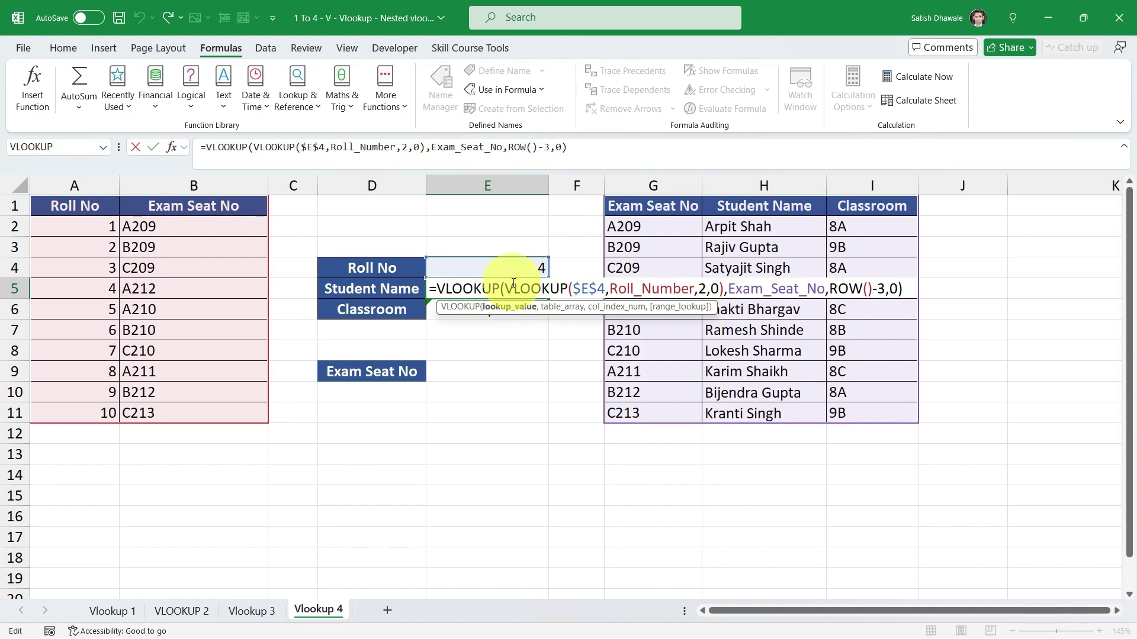
{"action": "key", "text": "ctrl+Return"}
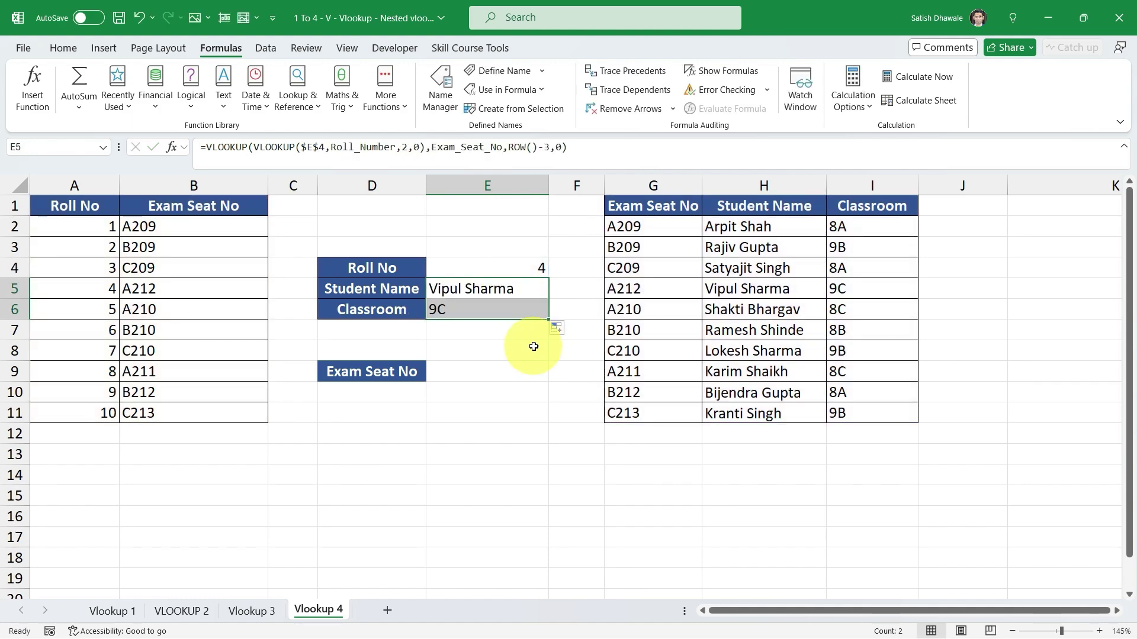
Test the nested lookups by setting the roll number in E4 to 3 and checking the Student Name and Classroom cells.
{"action": "left_click", "coordinate": [533, 267]}
{"action": "type", "text": "3"}
{"action": "key", "text": "Return"}
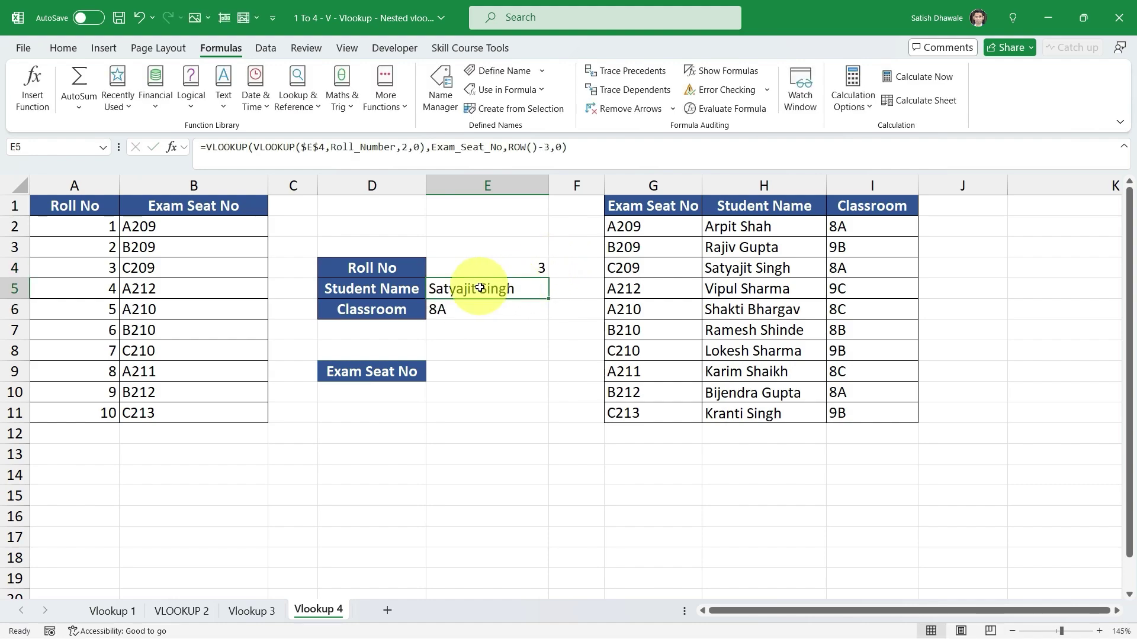
{"action": "left_click", "coordinate": [515, 263]}
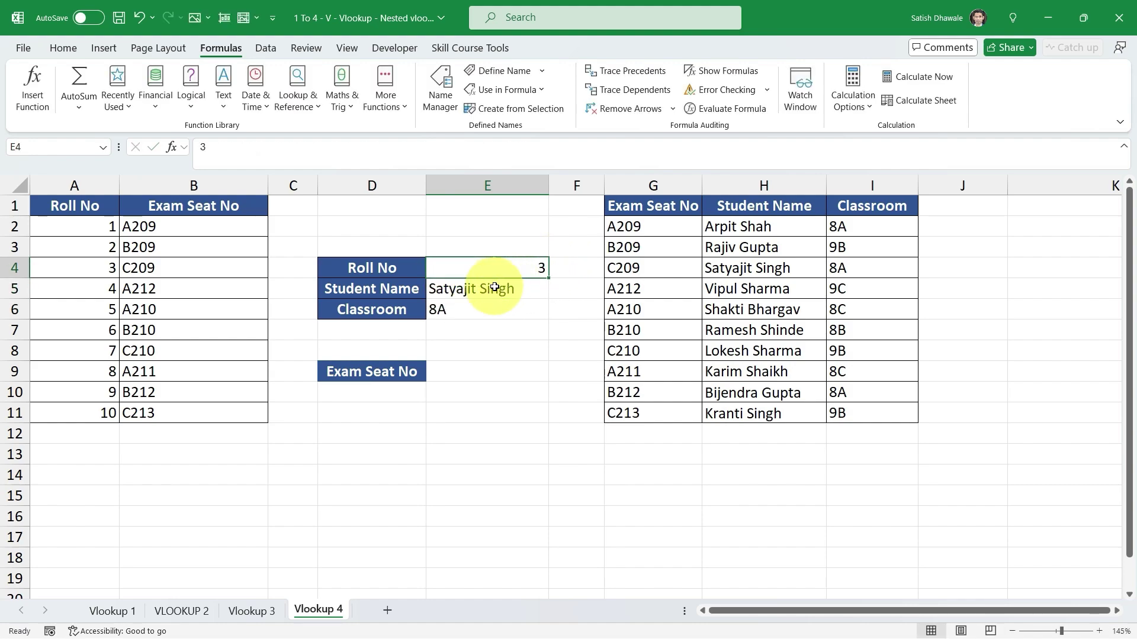
{"action": "left_click", "coordinate": [500, 287]}
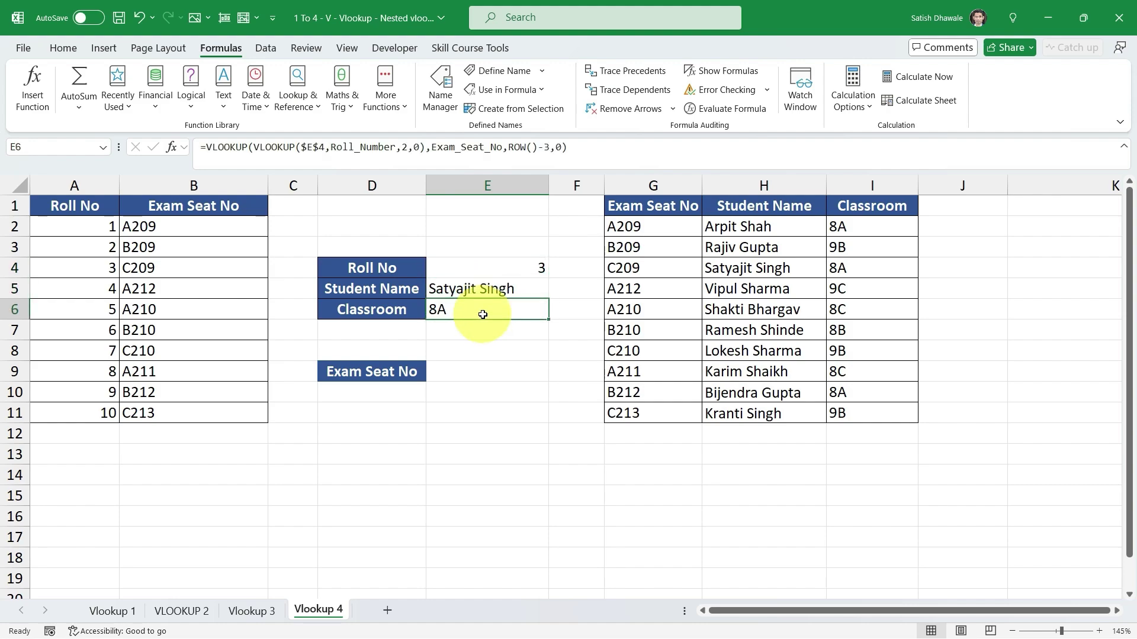
Set the roll number in E4 to 1 and compare the E5:E6 results with the A209 row in G2:I2.
{"action": "left_click", "coordinate": [541, 263]}
{"action": "type", "text": "1"}
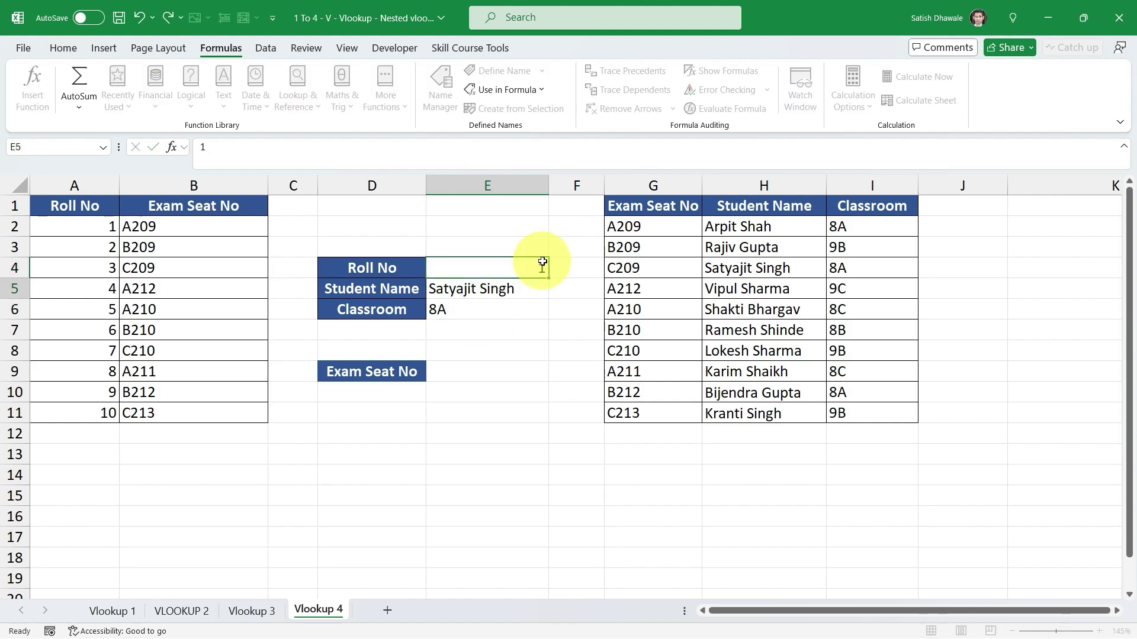
{"action": "key", "text": "Return"}
{"action": "left_click", "coordinate": [499, 270]}
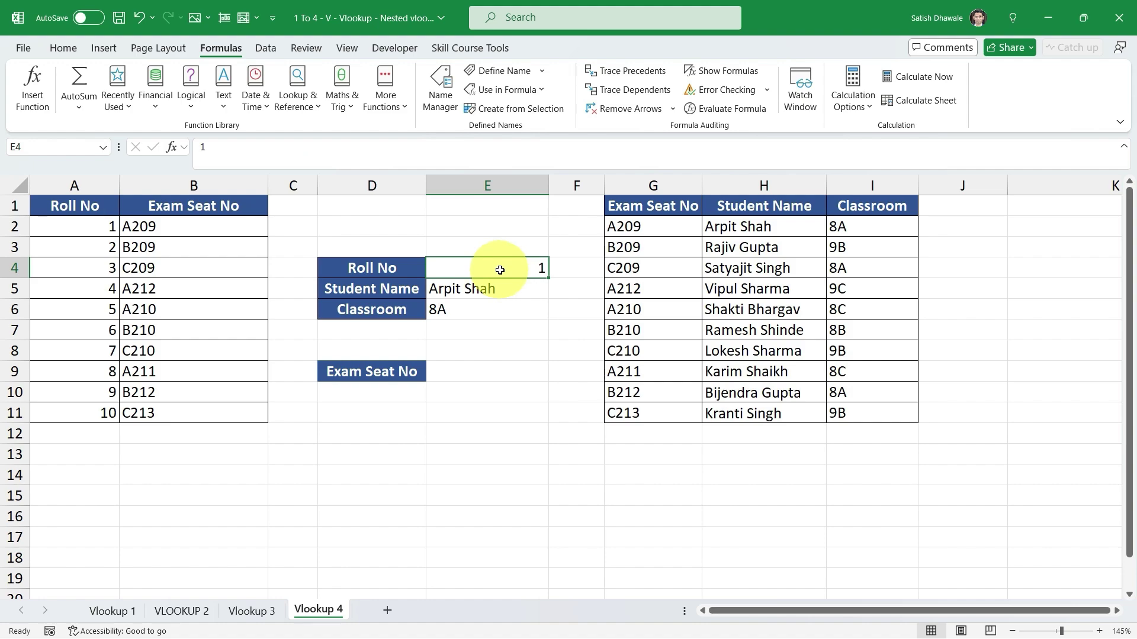
{"action": "left_click", "coordinate": [502, 287]}
{"action": "left_click", "coordinate": [489, 311]}
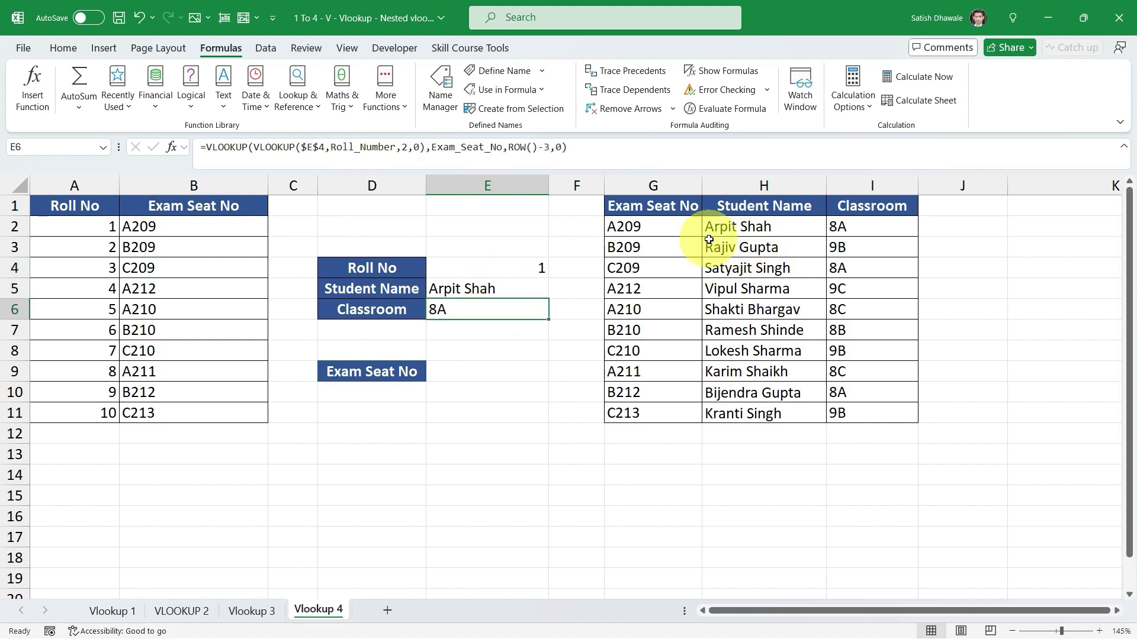
{"action": "left_click_drag", "start_coordinate": [648, 227], "coordinate": [855, 228]}
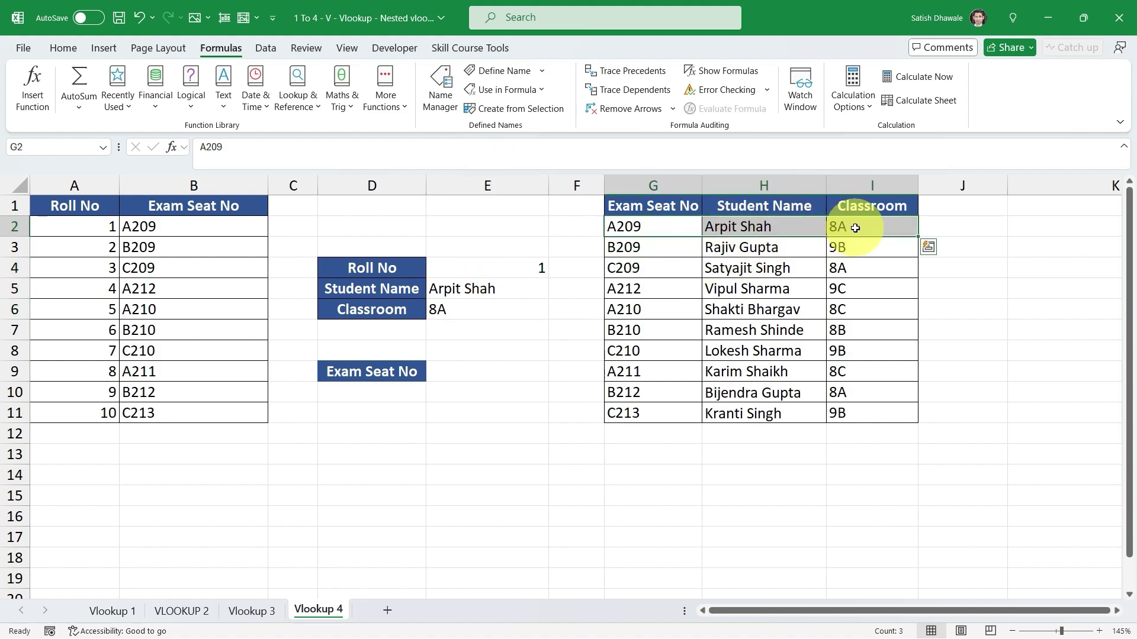
Examine the inner VLOOKUP used as the lookup value in the Student Name formula in E5.
{"action": "left_click", "coordinate": [521, 290]}
{"action": "double_click", "coordinate": [519, 288]}
{"action": "left_click_drag", "start_coordinate": [519, 288], "coordinate": [678, 288]}
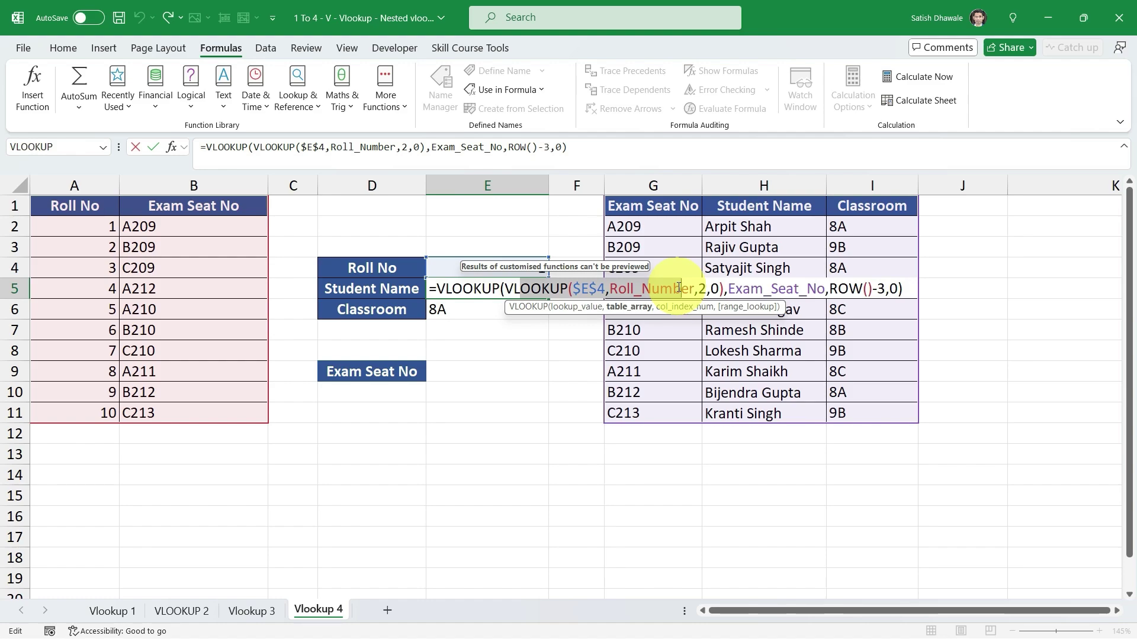
{"action": "key", "text": "Escape"}
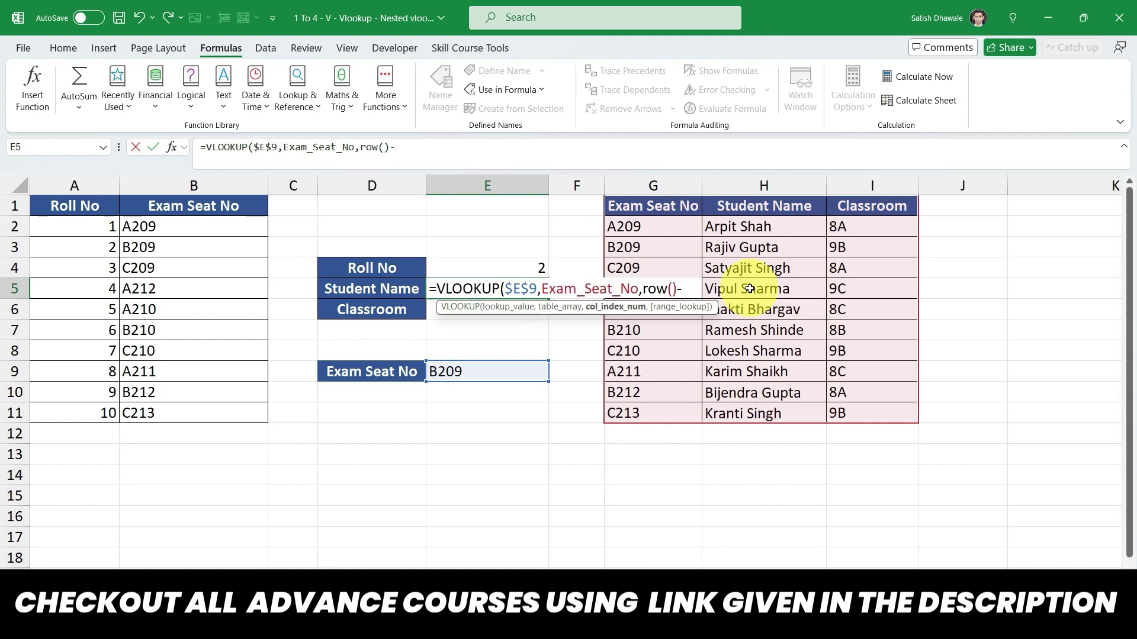
Complete the column index of the Student Name VLOOKUP in E5 as row()-3 and preview its value.
{"action": "type", "text": "-3"}
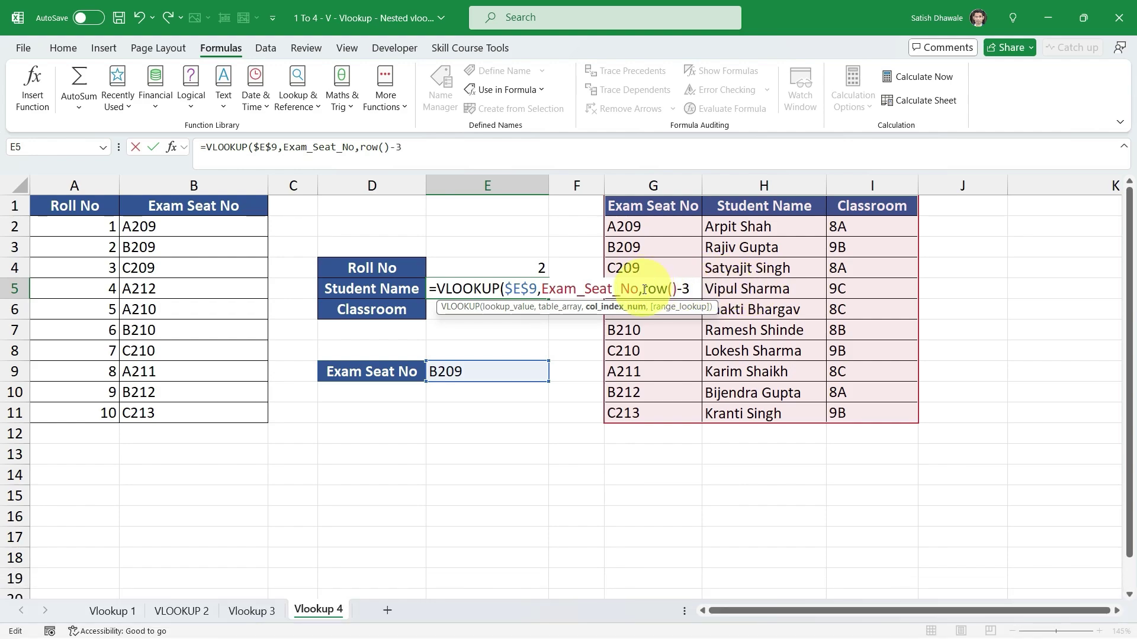
{"action": "left_click_drag", "start_coordinate": [643, 289], "coordinate": [697, 293]}
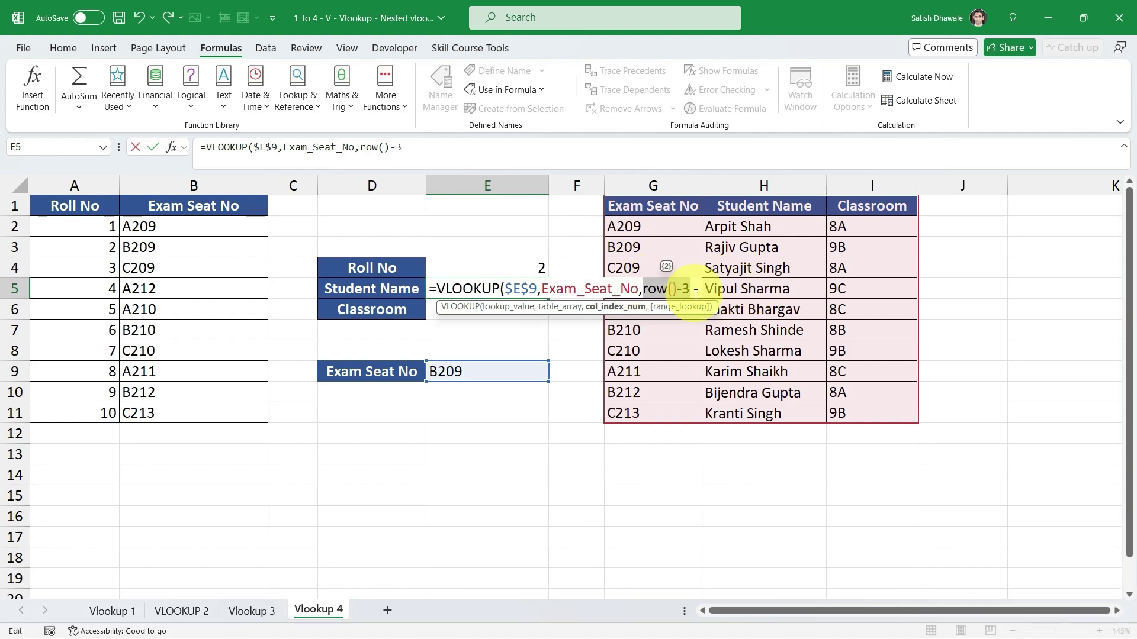
{"action": "left_click", "coordinate": [695, 293]}
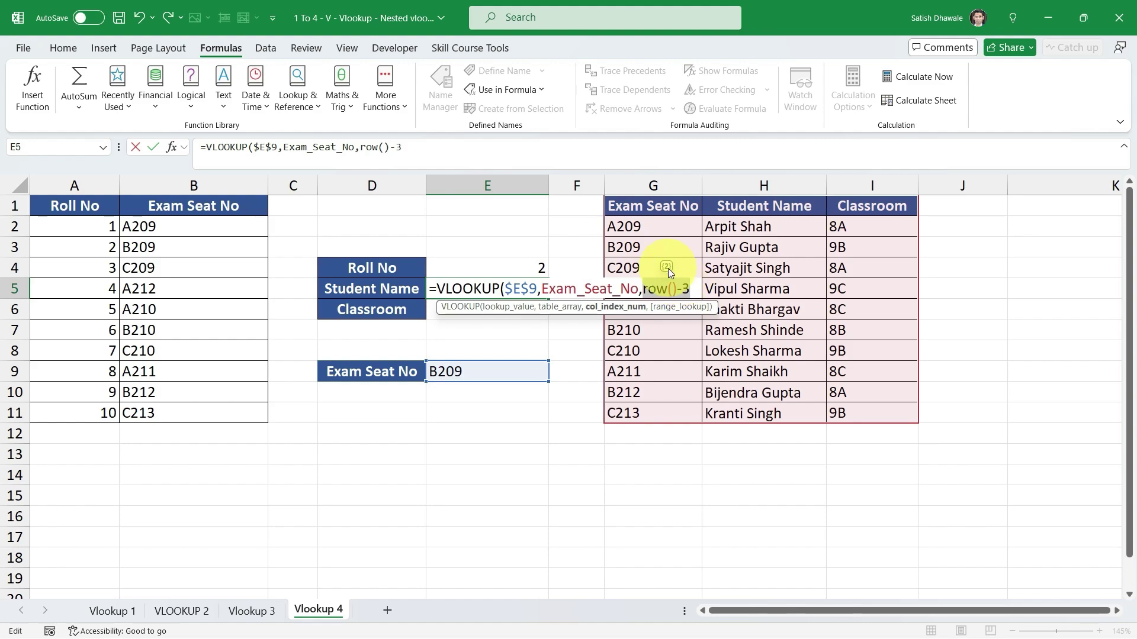